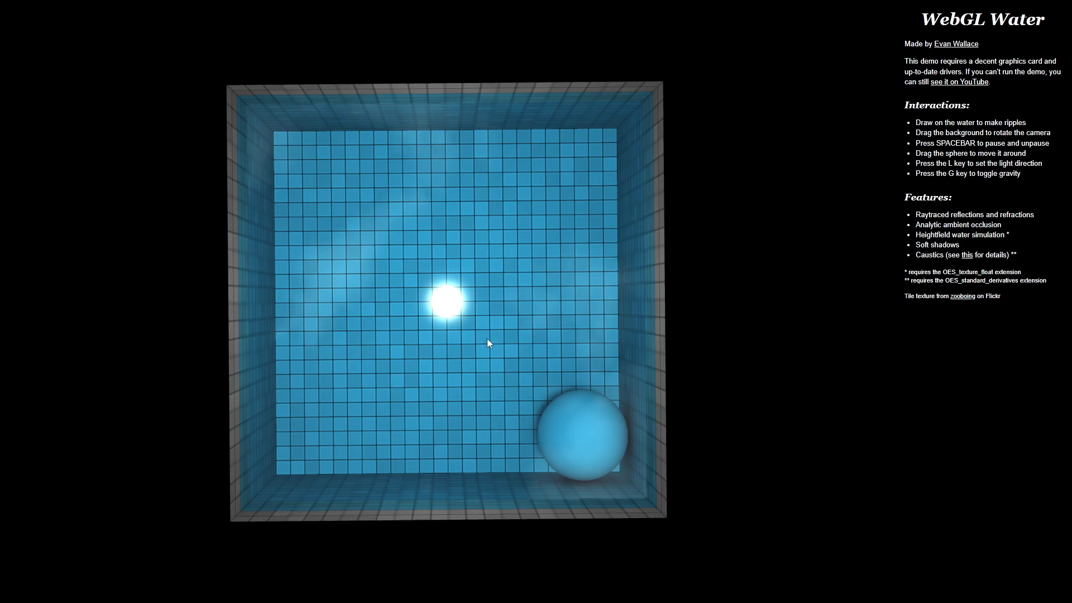
Make ripples in the WebGL Water pool and toggle gravity on the sphere
left_click(446, 304)
left_click(287, 145)
key("g")
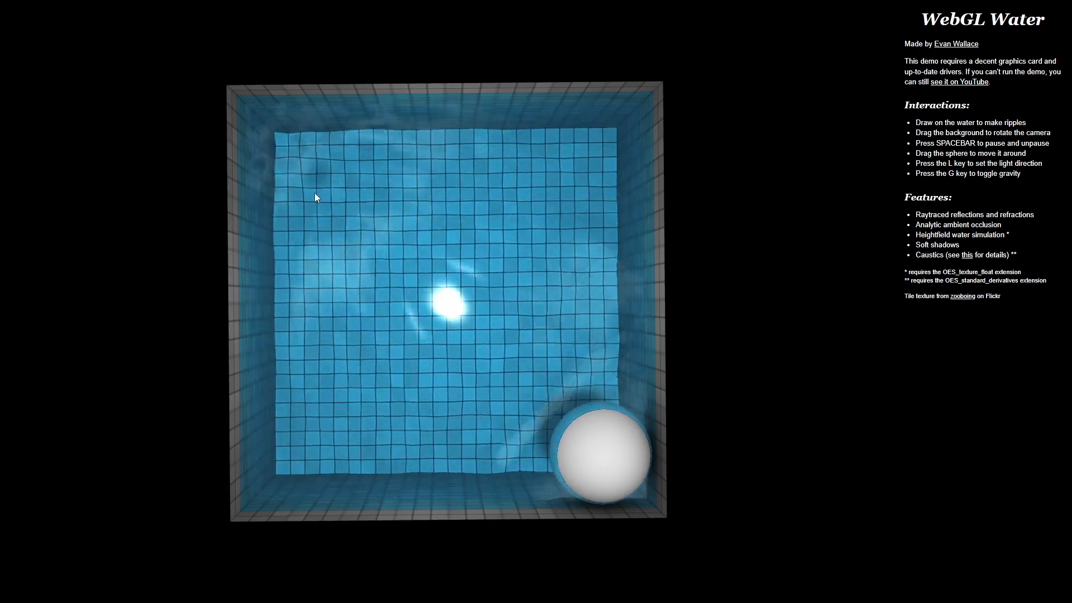
left_click(287, 144)
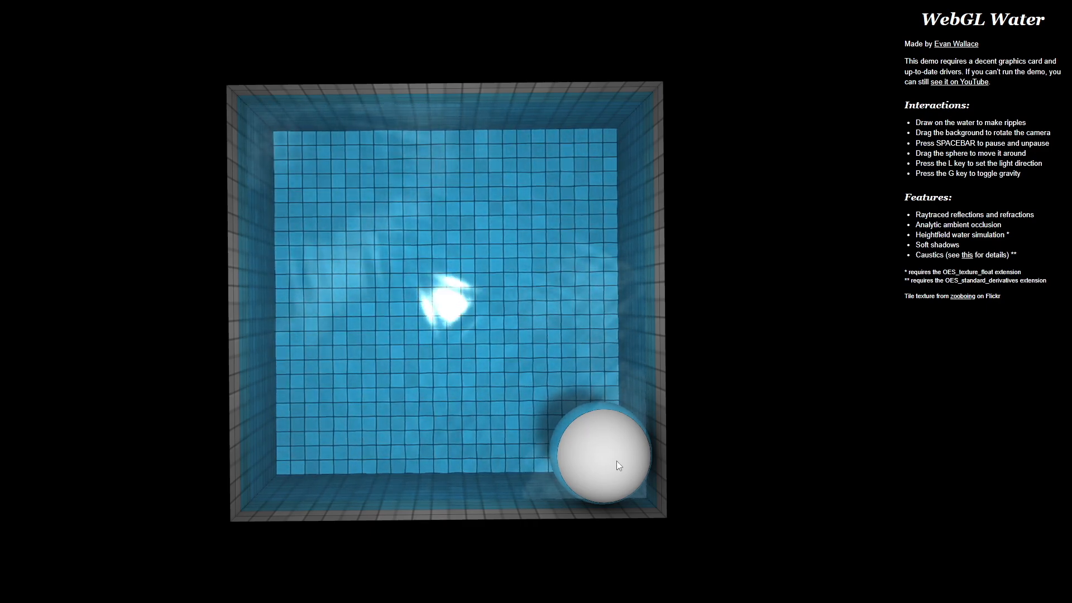
left_click(288, 148)
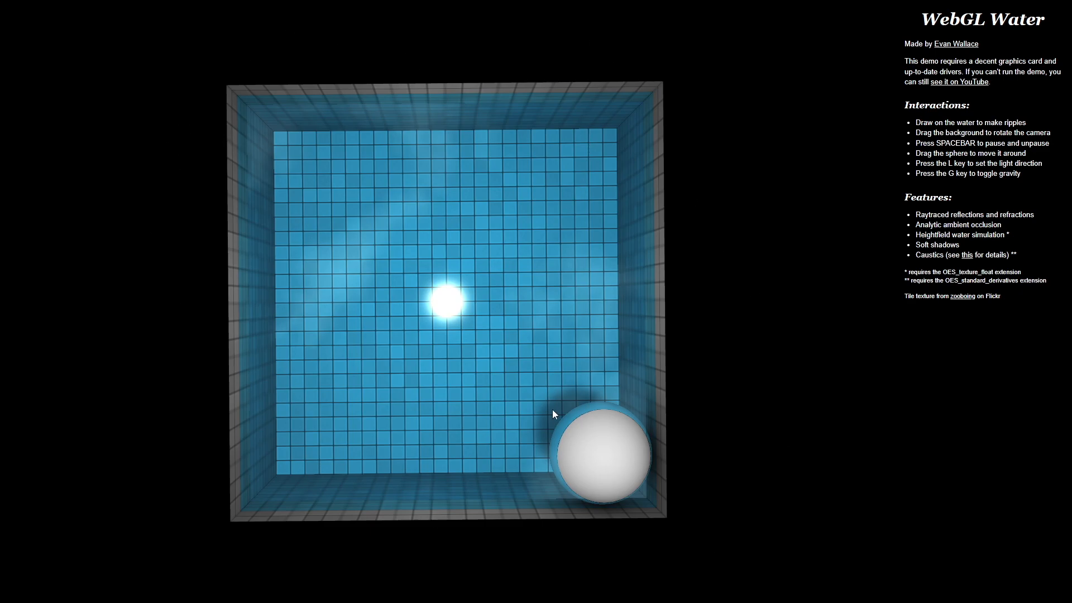
left_click(287, 145)
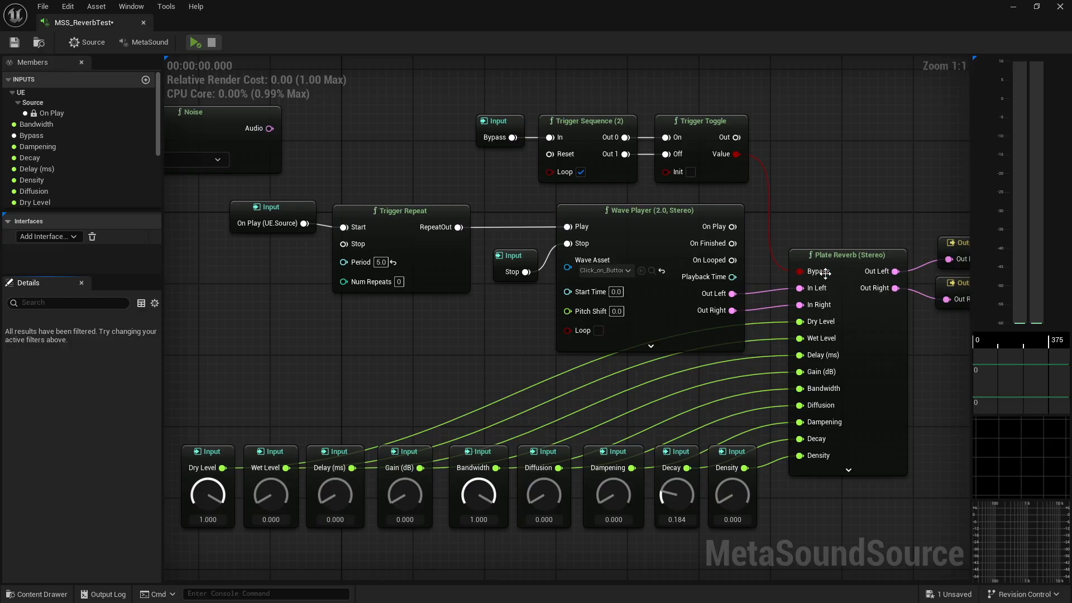
Preview the MetaSound with play and stop, and raise the Wet Level input to 1.000
left_click(870, 364)
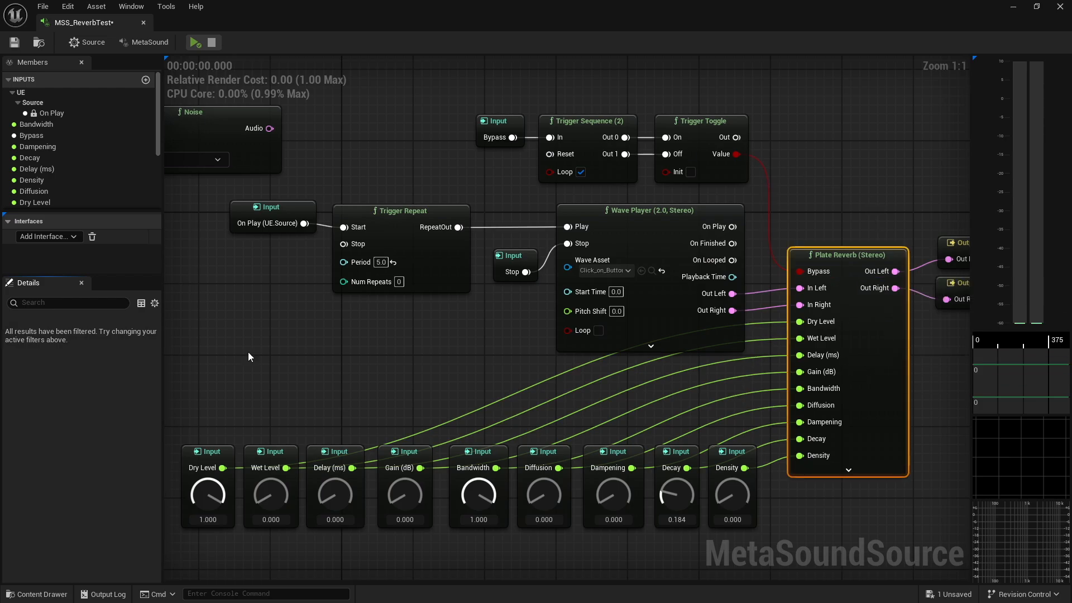
left_click(193, 44)
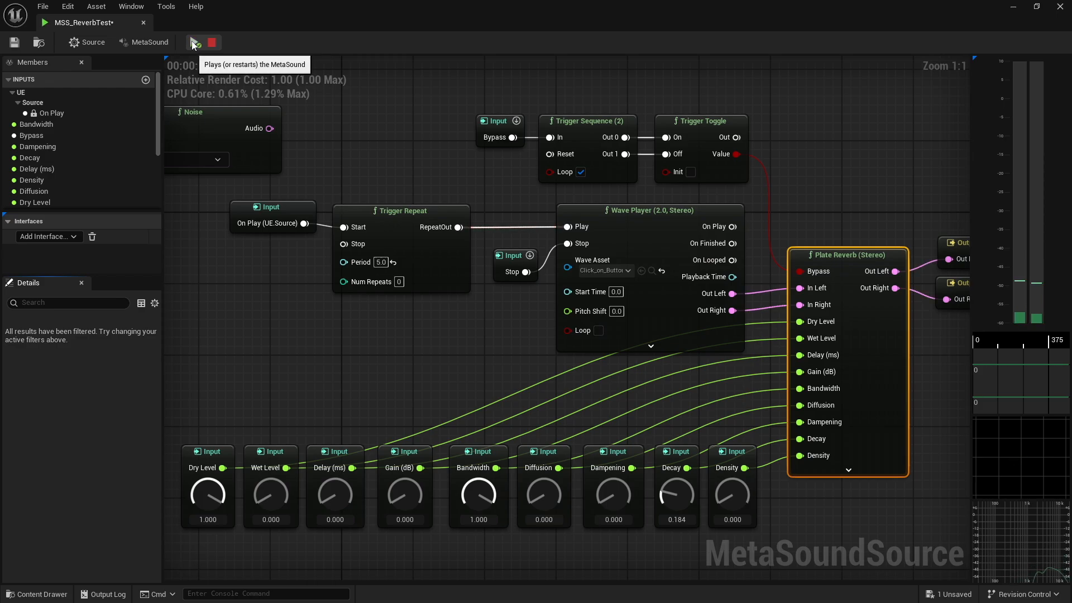
left_click(212, 43)
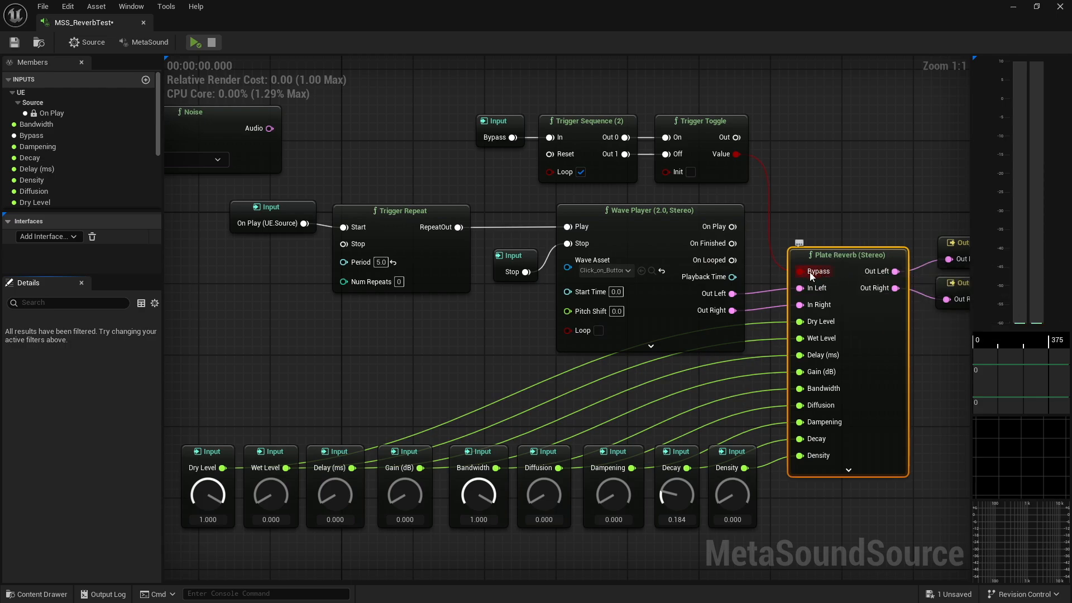
left_click_drag(269, 494, 286, 441)
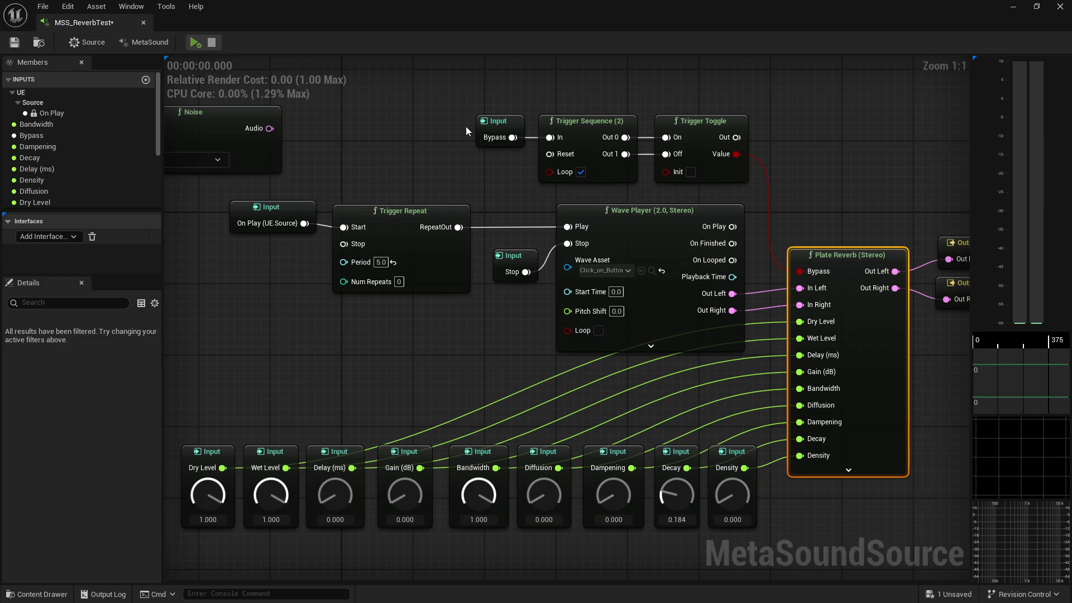
right_click_drag(849, 213, 565, 283)
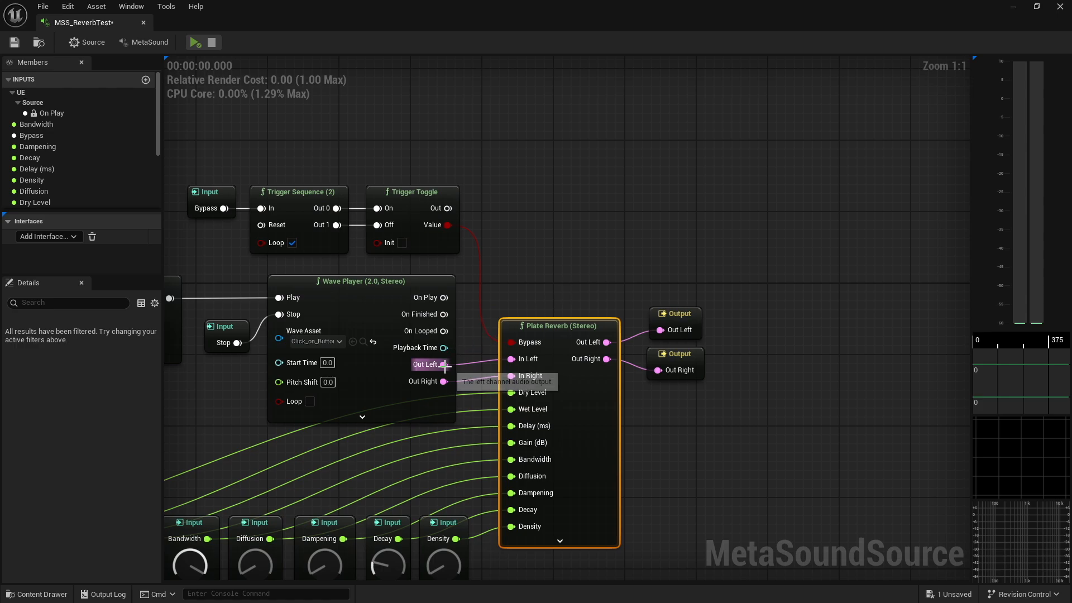
left_click_drag(444, 364, 547, 153)
type("mix")
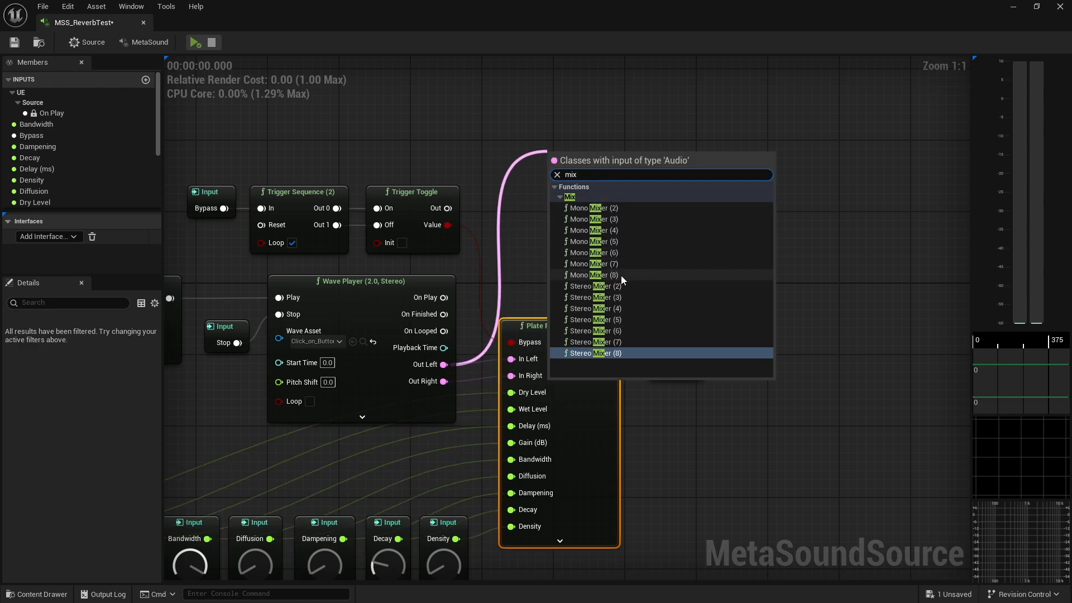
left_click(607, 285)
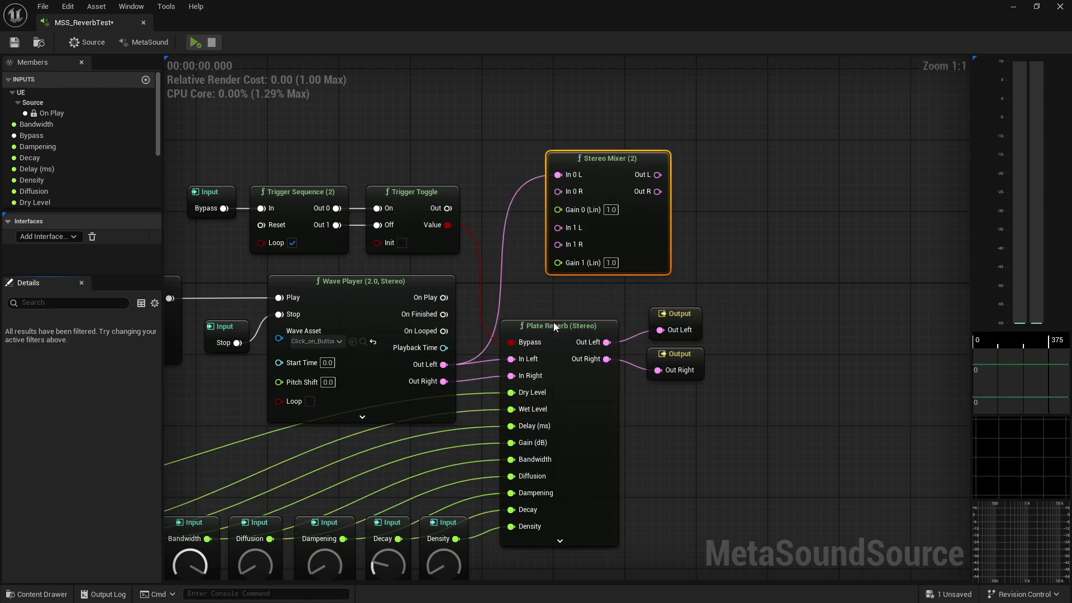
left_click_drag(444, 381, 558, 191)
left_click_drag(607, 342, 559, 229)
left_click_drag(606, 359, 558, 245)
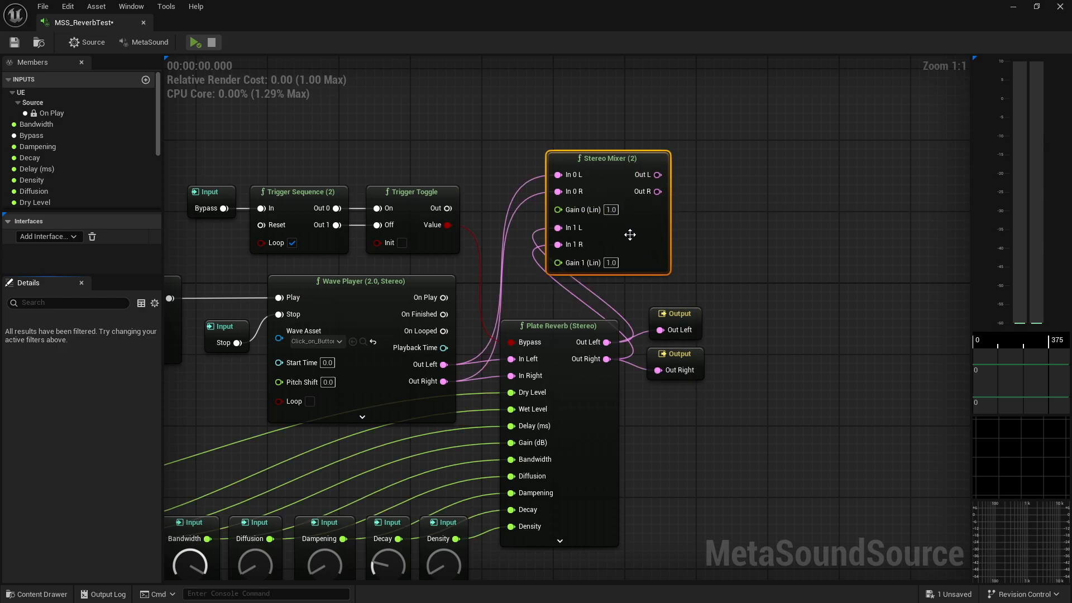
key("Delete")
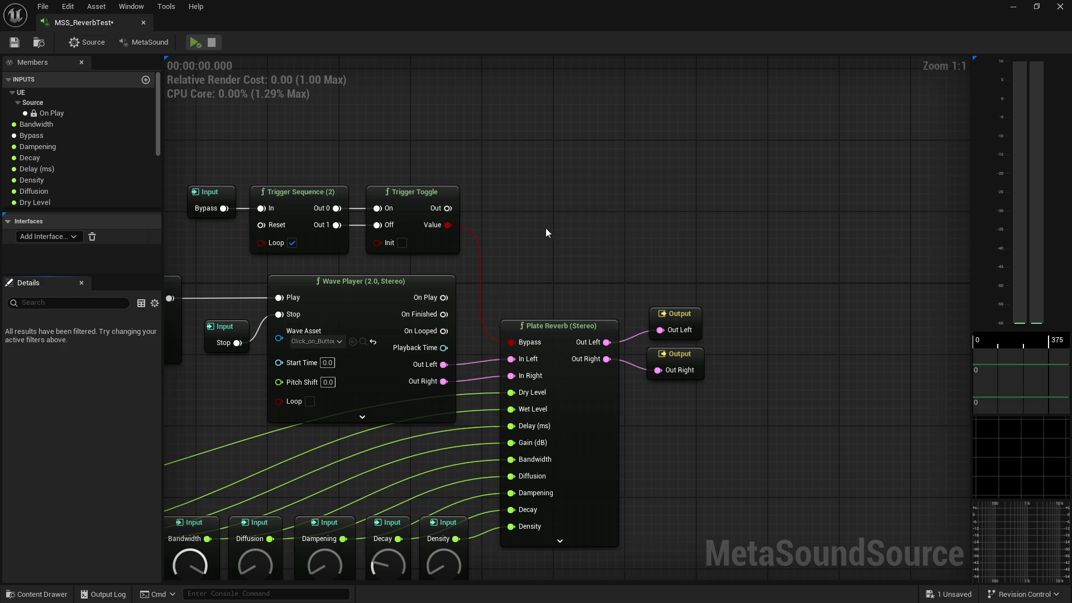
Play the MetaSound and trigger the Bypass input to toggle the Plate Reverb
right_click_drag(546, 230, 788, 206)
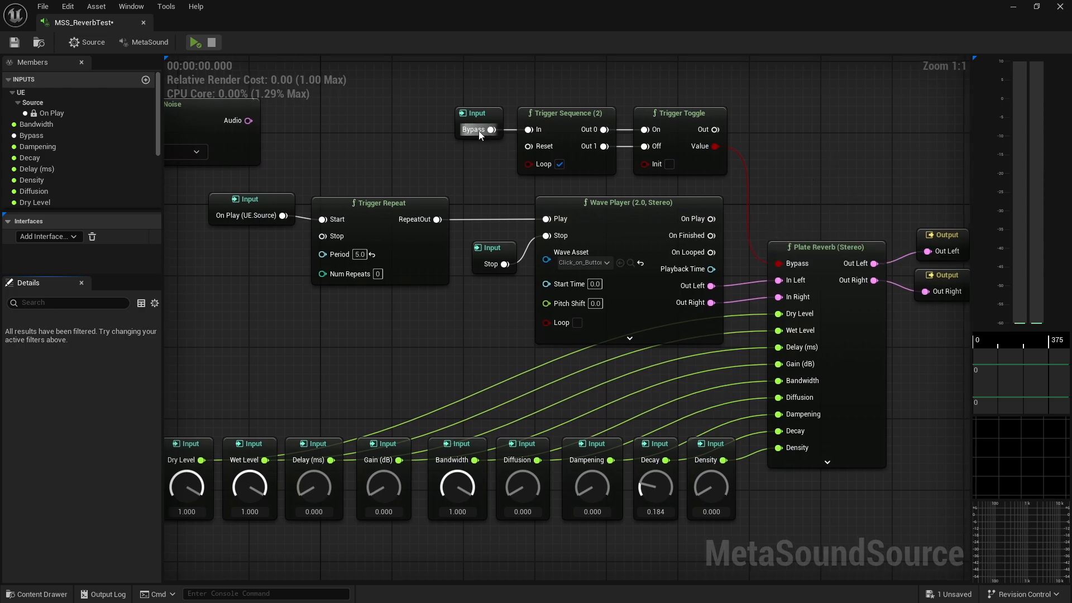
right_click_drag(822, 207, 561, 240)
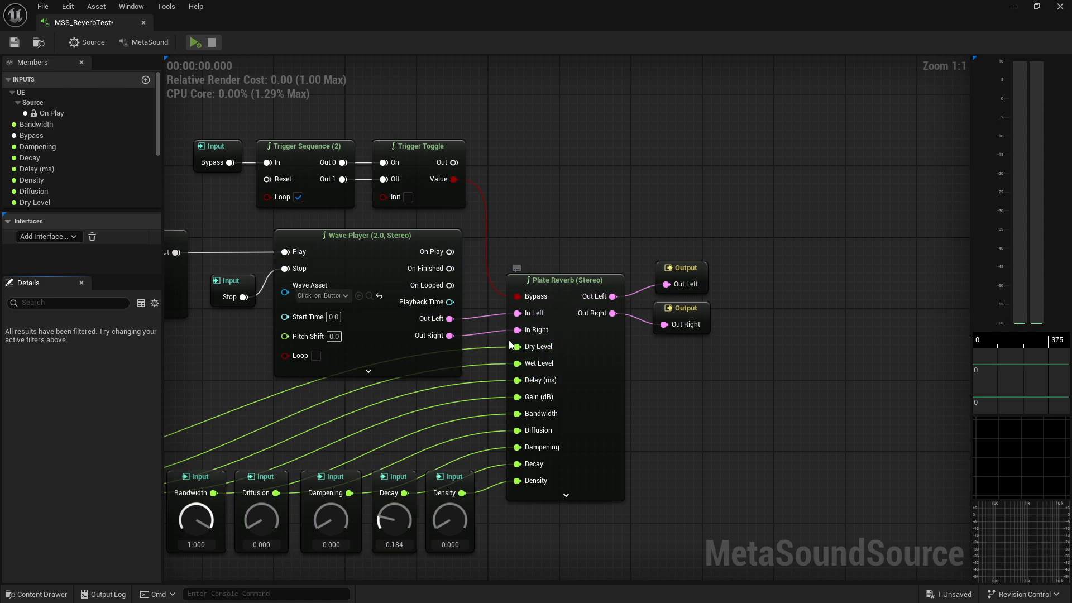
right_click_drag(547, 207, 836, 178)
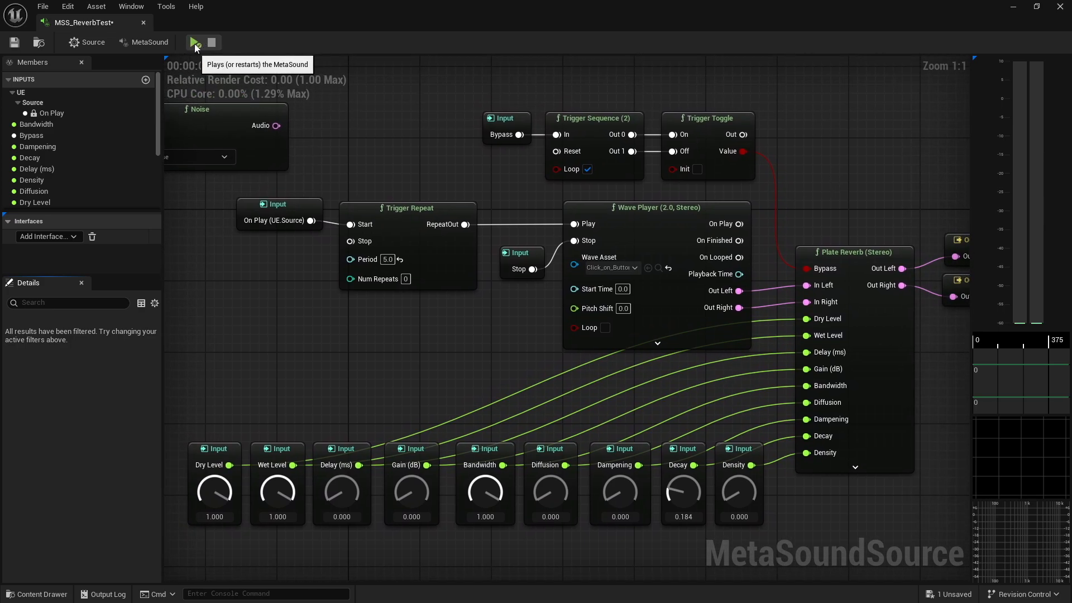
left_click(195, 43)
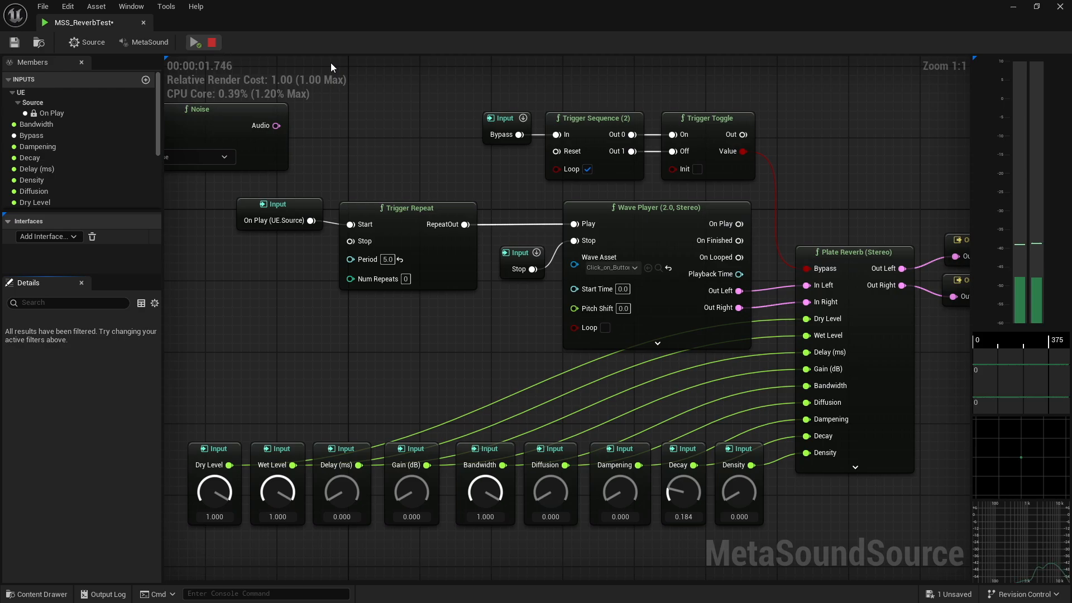
left_click(522, 117)
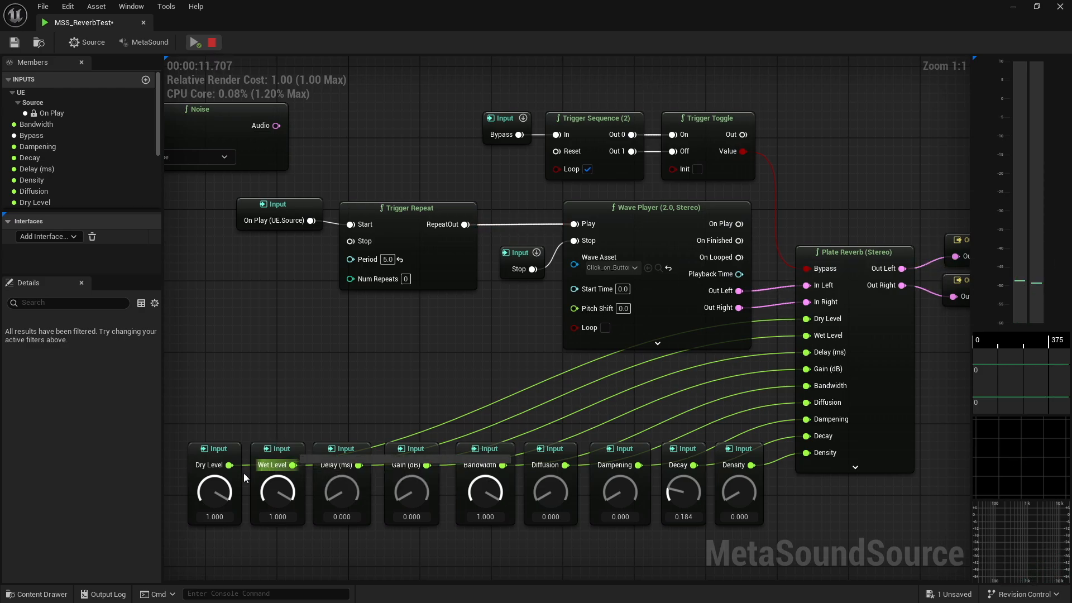
Turn the Dry Level and Wet Level inputs down to 0 while listening, then stop playback
left_click_drag(215, 491, 213, 538)
left_click_drag(286, 477, 252, 598)
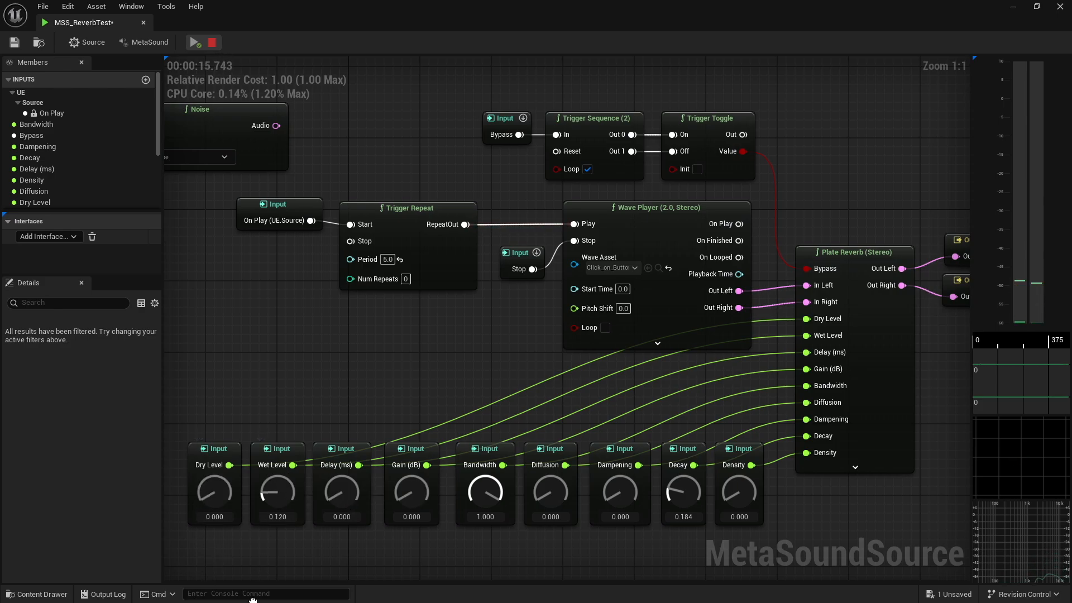
left_click_drag(274, 492, 304, 487)
left_click(212, 42)
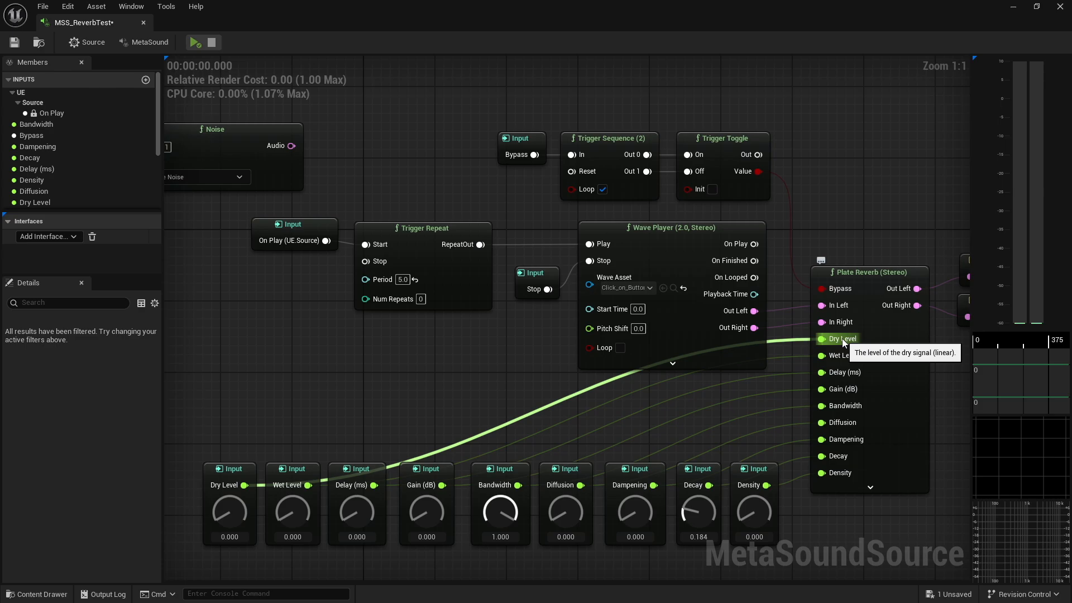
Play the MetaSound and adjust the Dry Level input, trying 0.360 and settling on 1.000
left_click(194, 41)
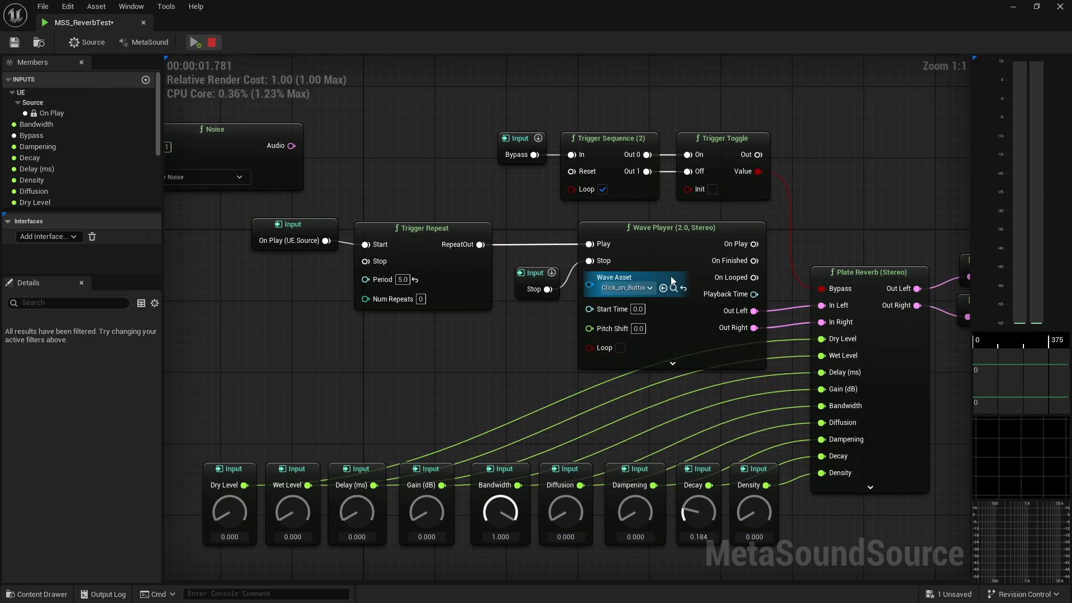
mouse_move(773, 312)
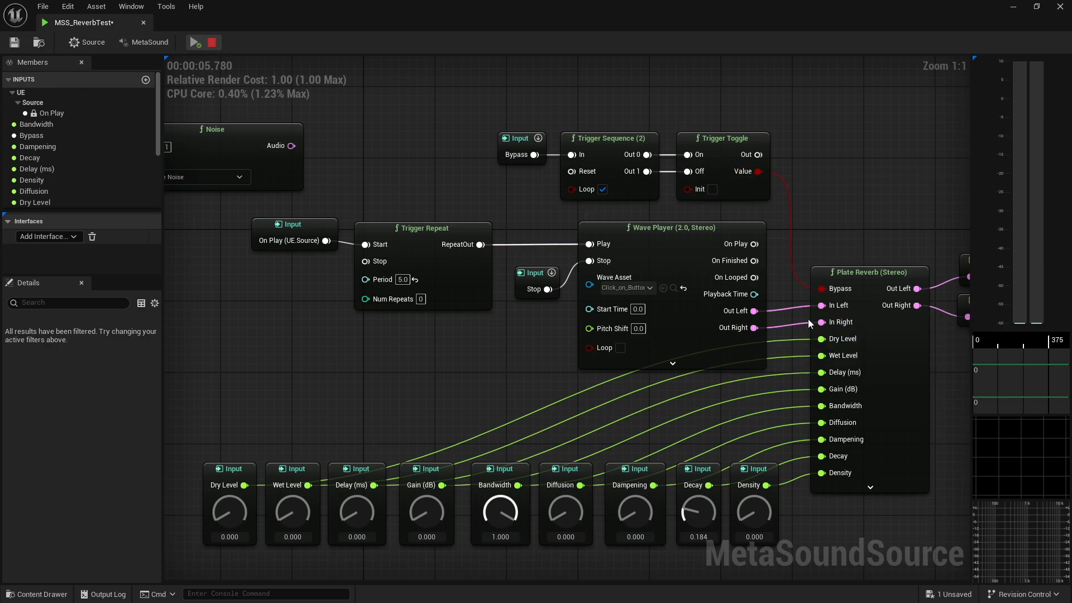
mouse_move(824, 322)
left_click_drag(230, 486, 251, 378)
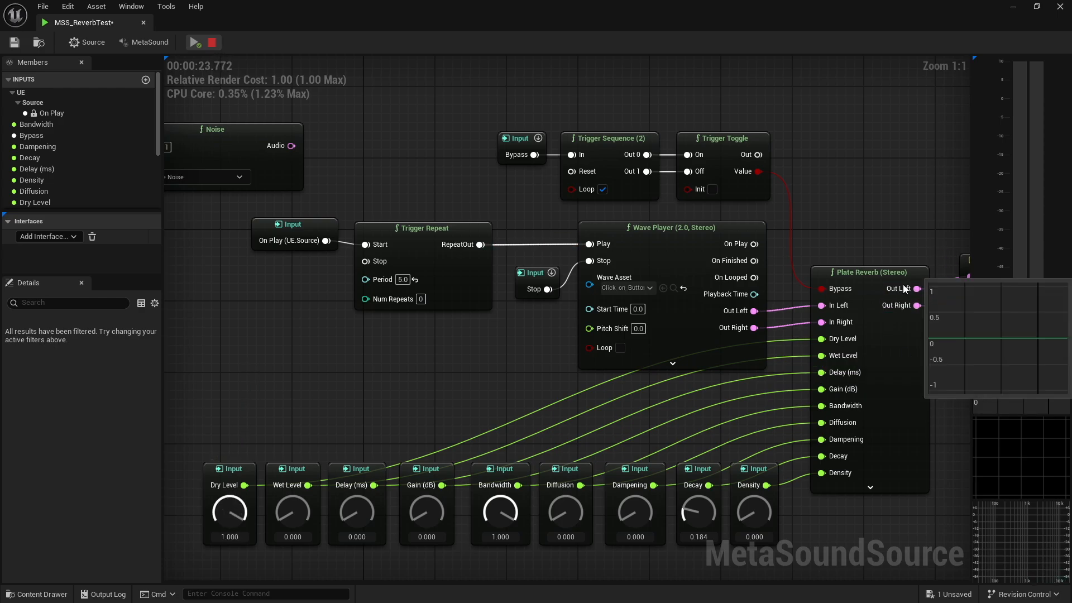
mouse_move(914, 292)
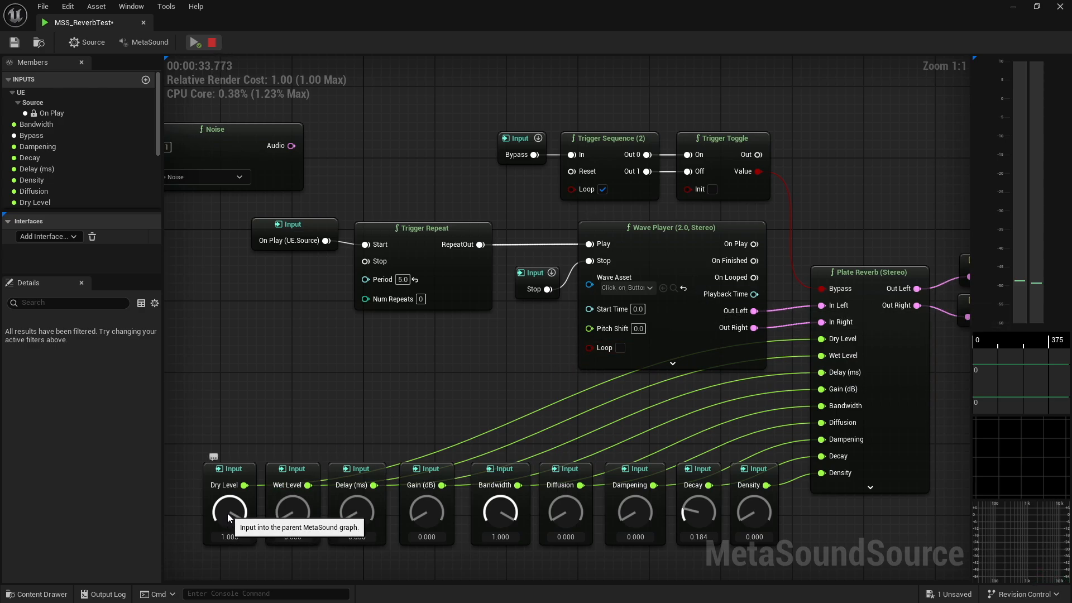
left_click_drag(226, 514, 225, 572)
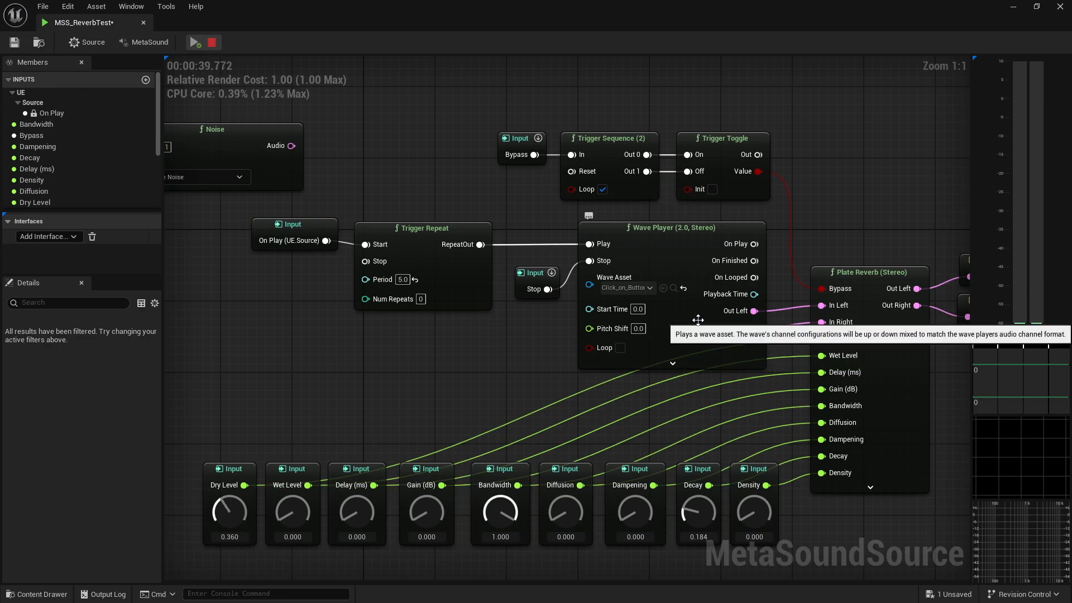
mouse_move(726, 329)
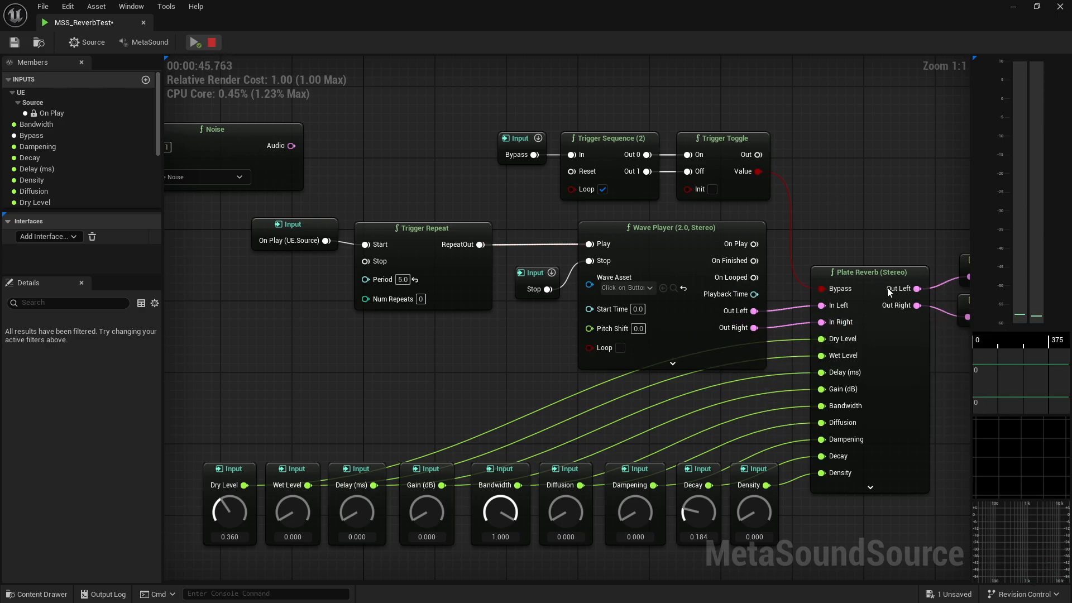
mouse_move(890, 306)
left_click_drag(226, 512, 225, 456)
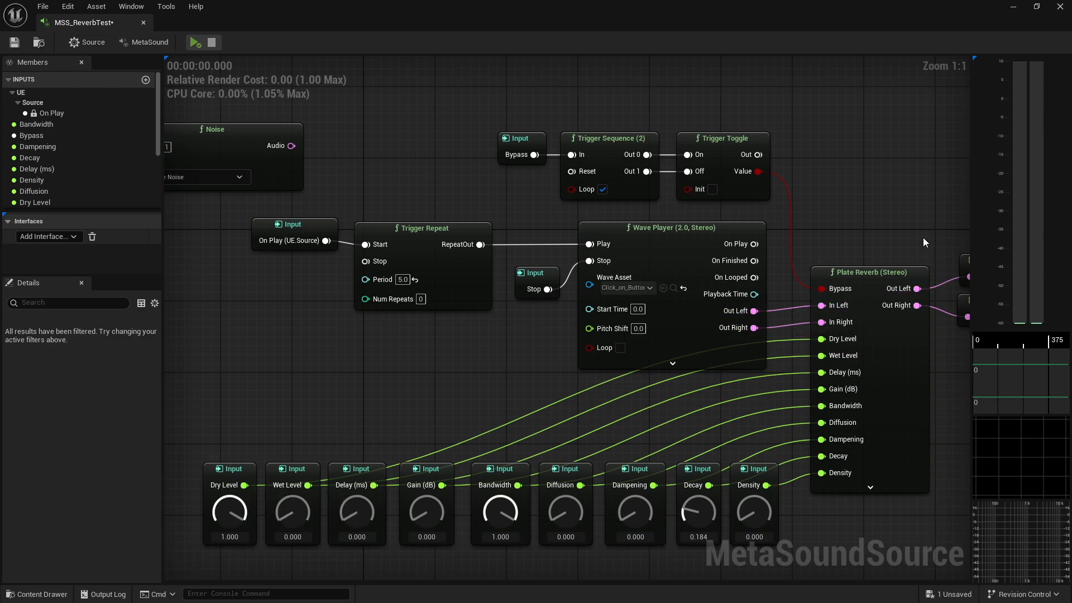
Play the MetaSound while raising the Wet Level input to 1.000, then replay and stop the preview
right_click_drag(922, 236, 704, 215)
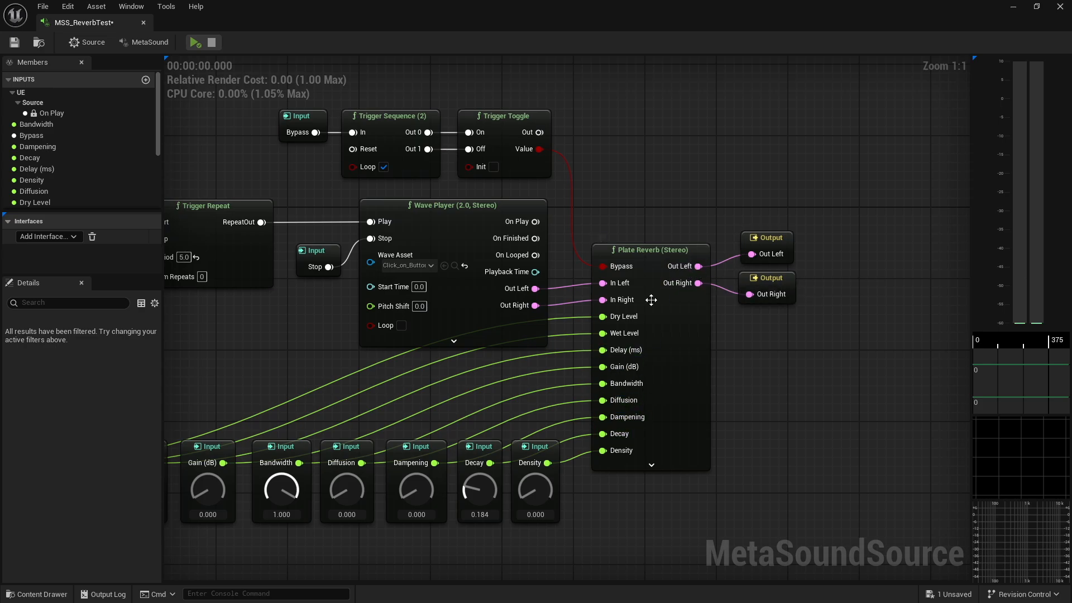
right_click_drag(321, 382, 536, 375)
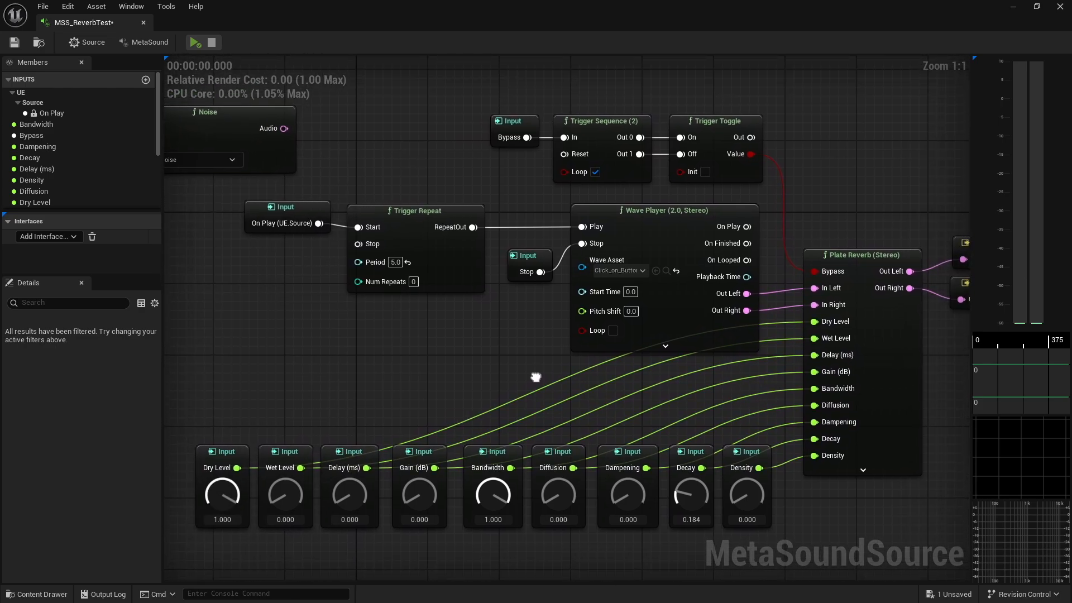
left_click(195, 43)
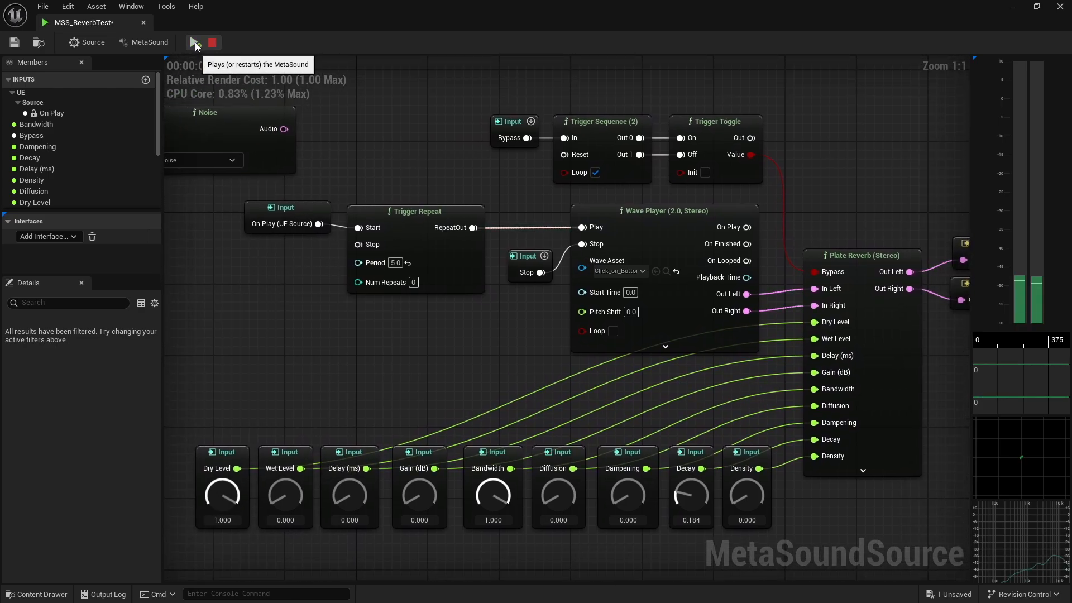
left_click_drag(284, 499, 286, 425)
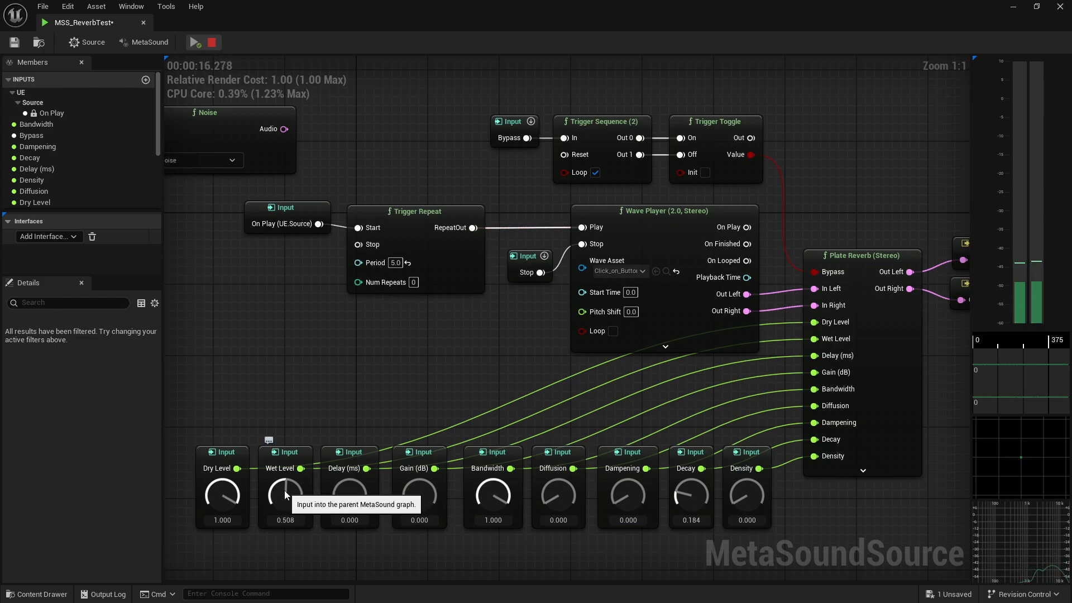
left_click_drag(282, 497, 283, 373)
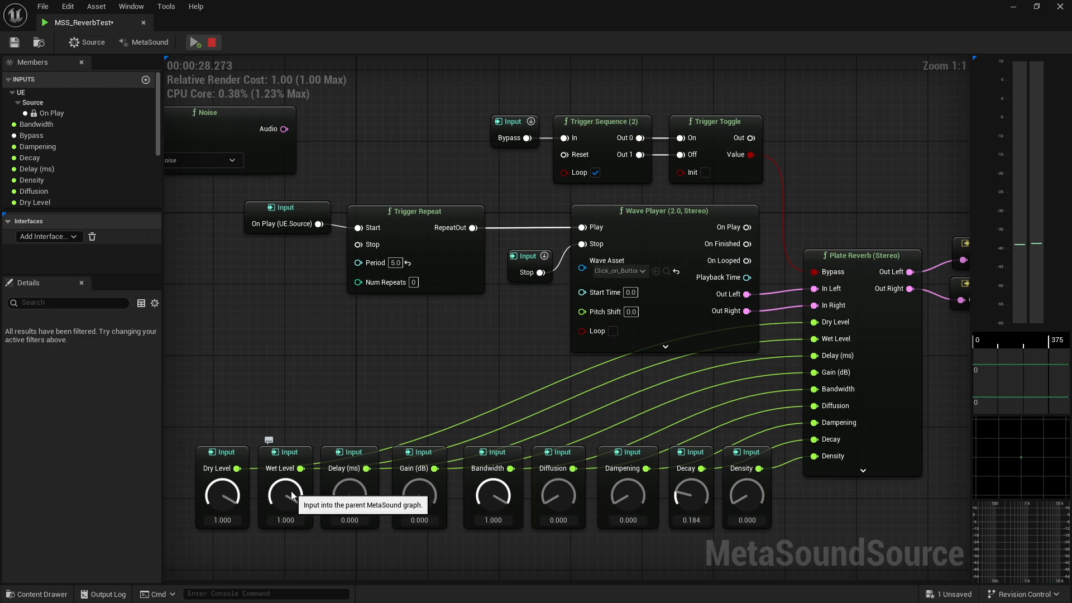
left_click(212, 45)
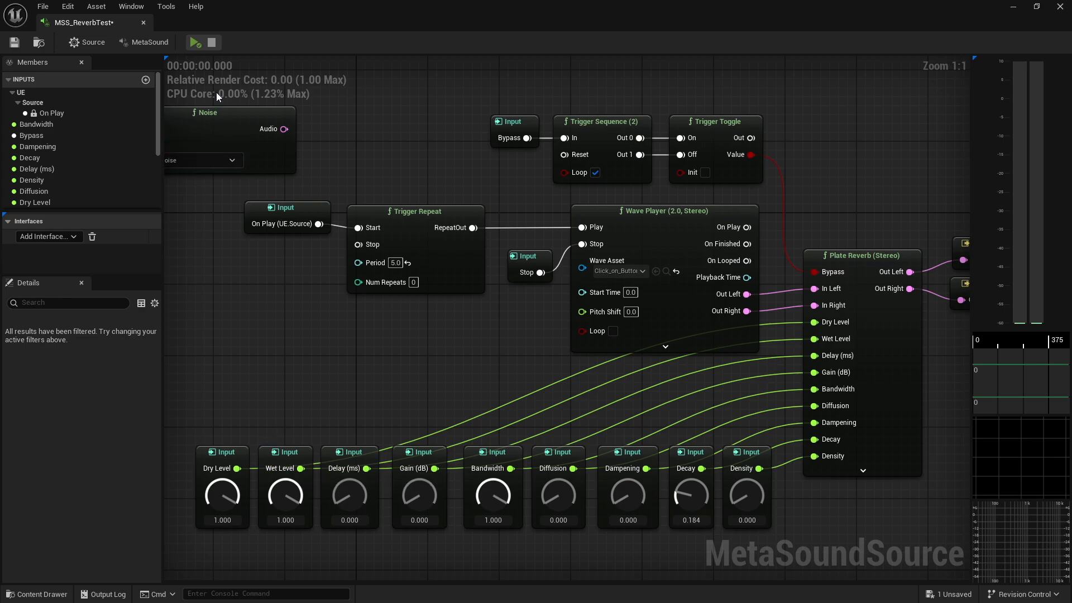
left_click(194, 42)
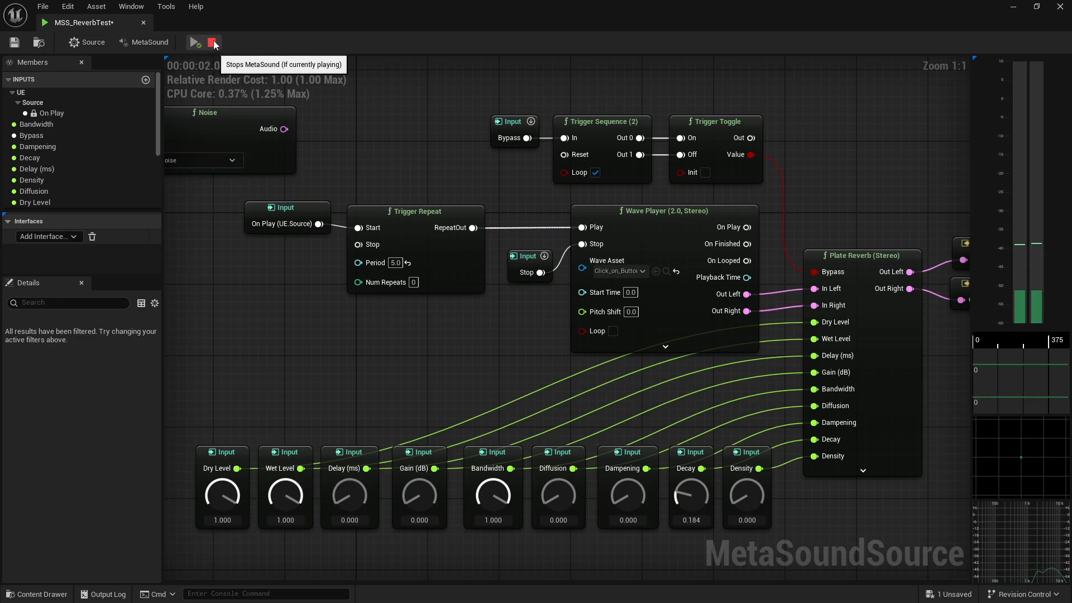
left_click(212, 43)
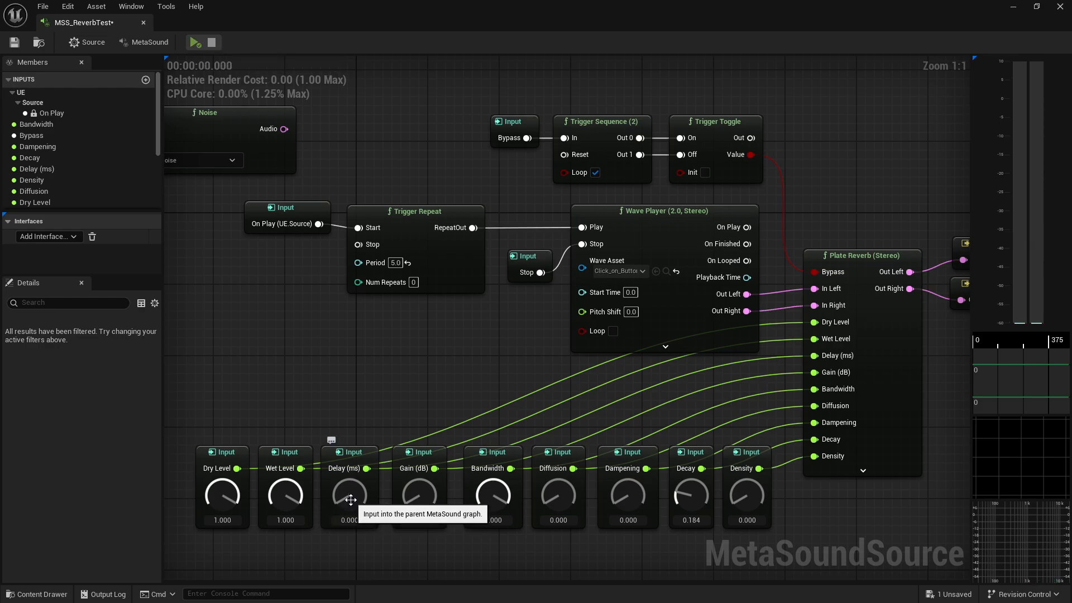
Turn the Delay (ms) input up to 2000, then play and stop the MetaSound preview
left_click_drag(350, 499, 351, 413)
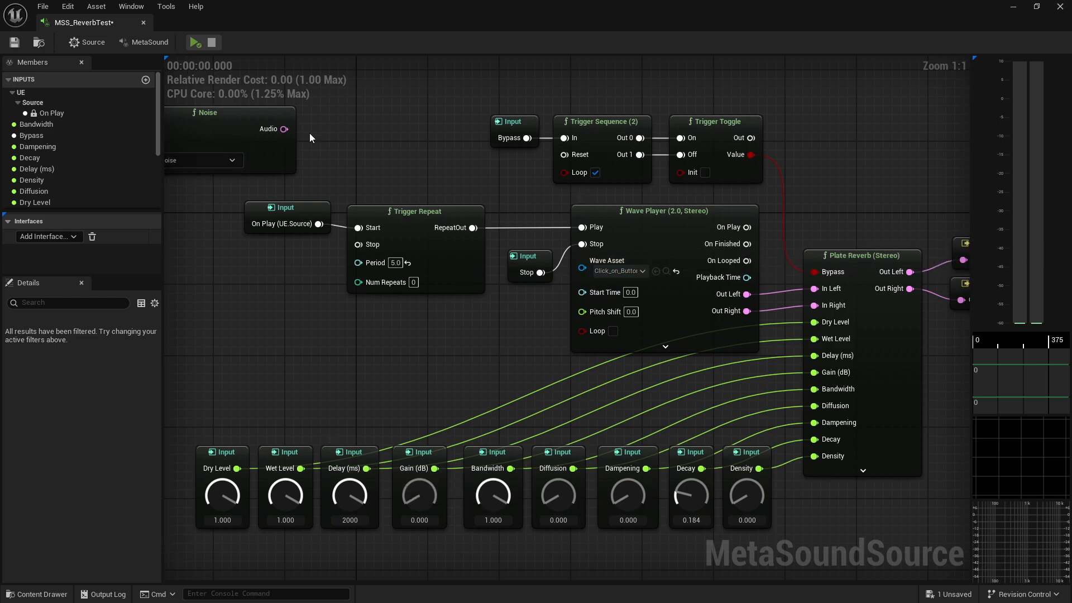
left_click(192, 42)
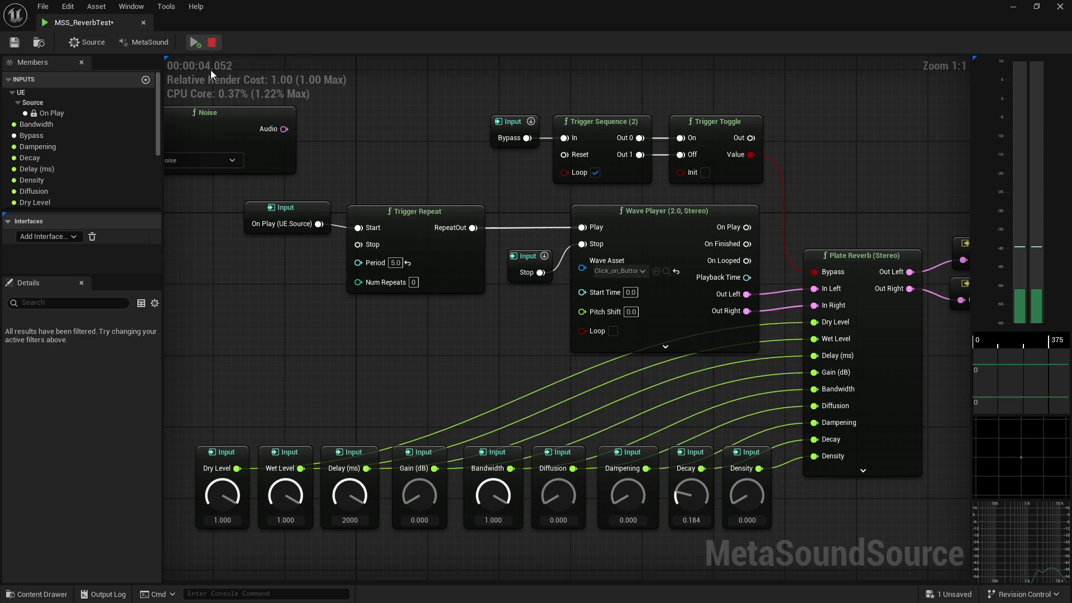
left_click(212, 43)
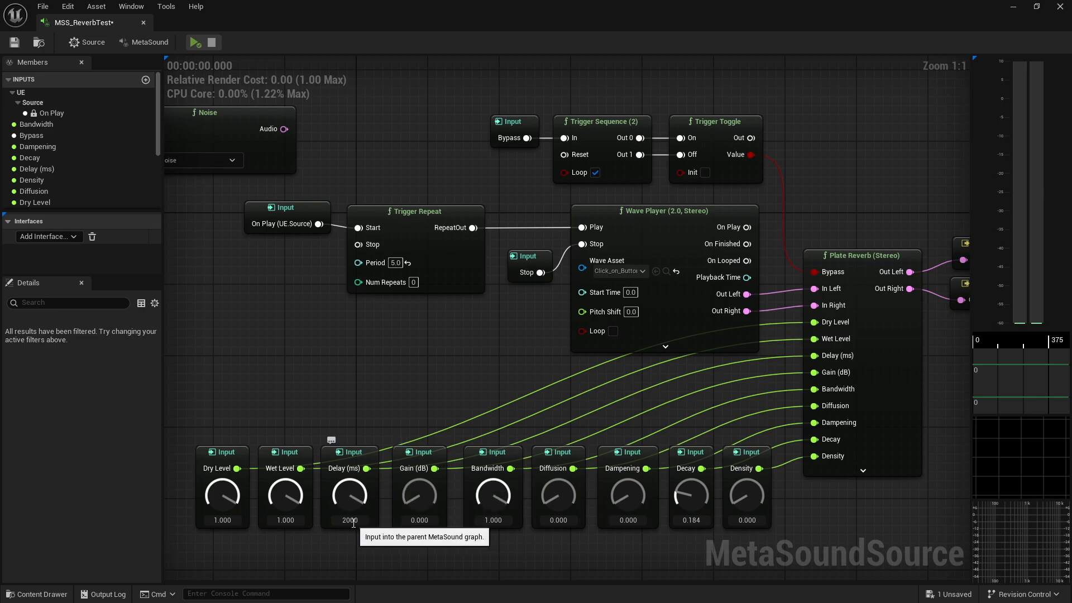
Set the Delay (ms) input's knob range maximum to 15000
left_click(350, 451)
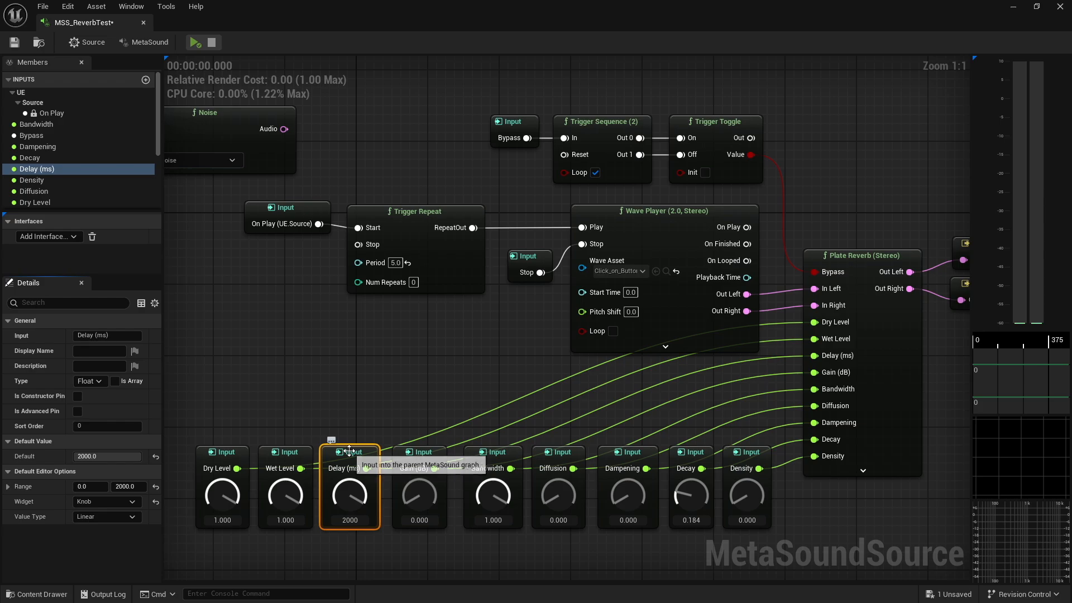
left_click(127, 486)
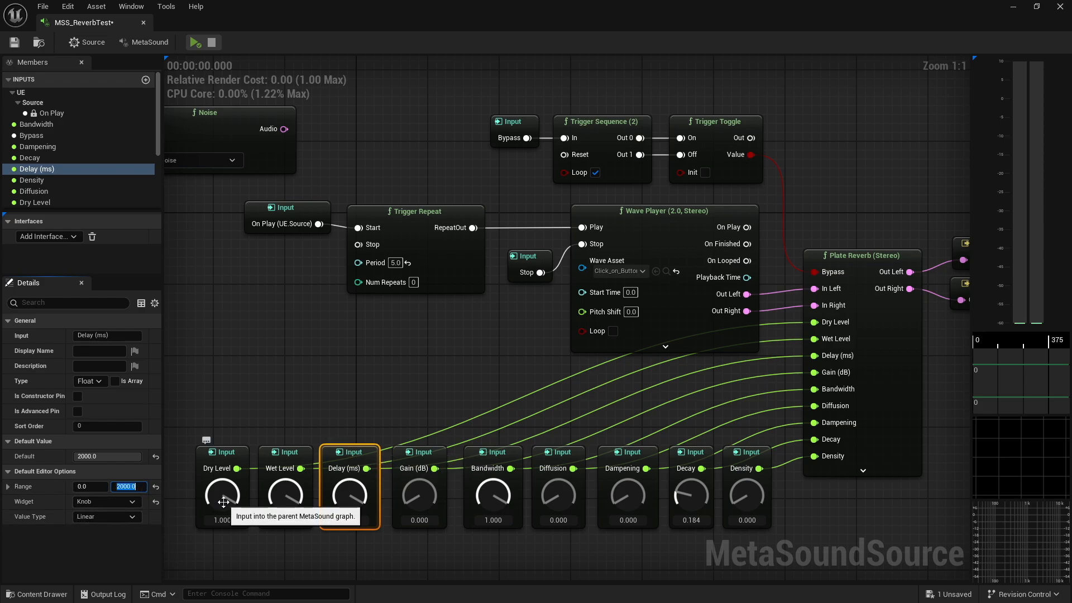
type("15000")
key("Return")
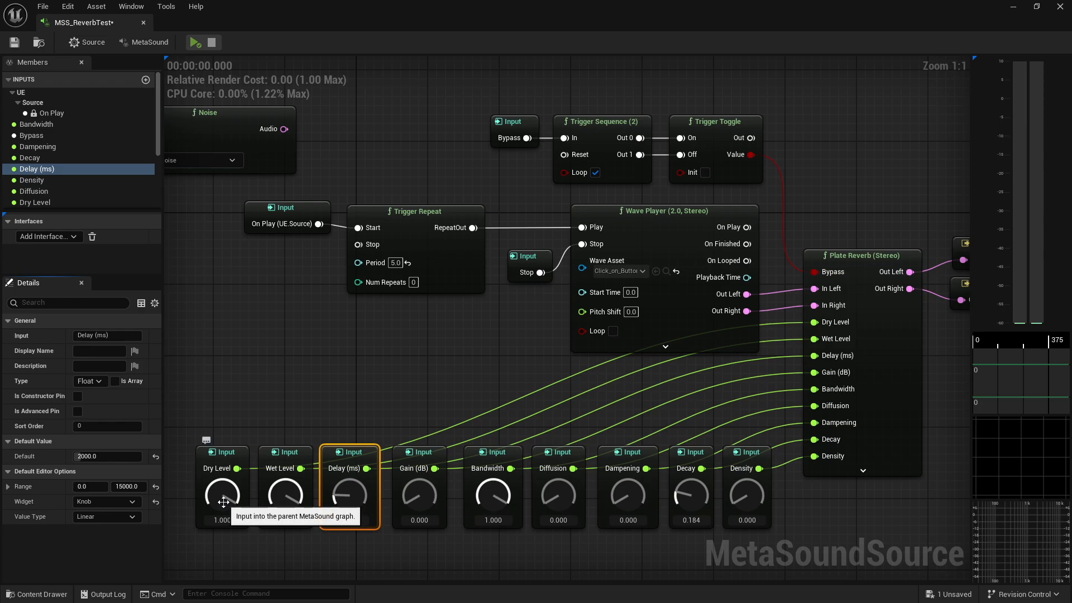
Turn the Delay (ms) input up to 15000, then play and stop the MetaSound preview
left_click_drag(349, 495, 351, 318)
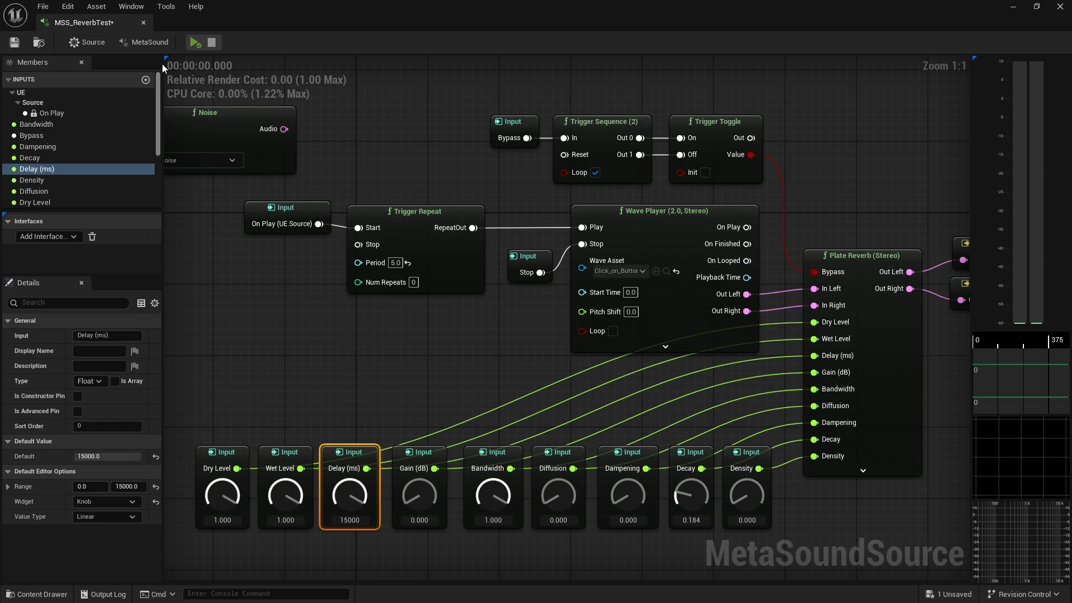
left_click(191, 38)
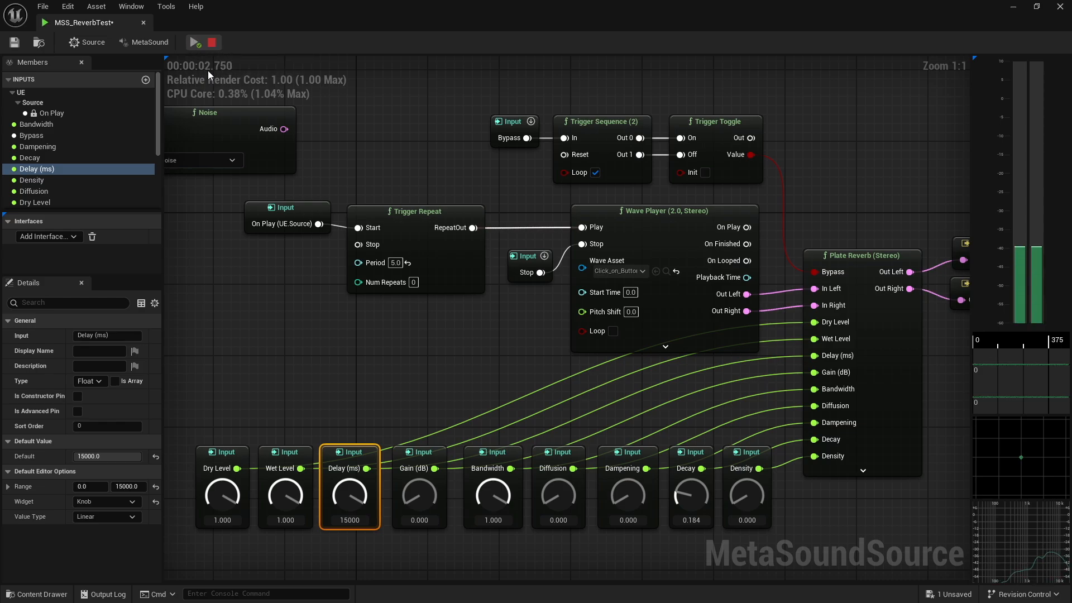
left_click(211, 43)
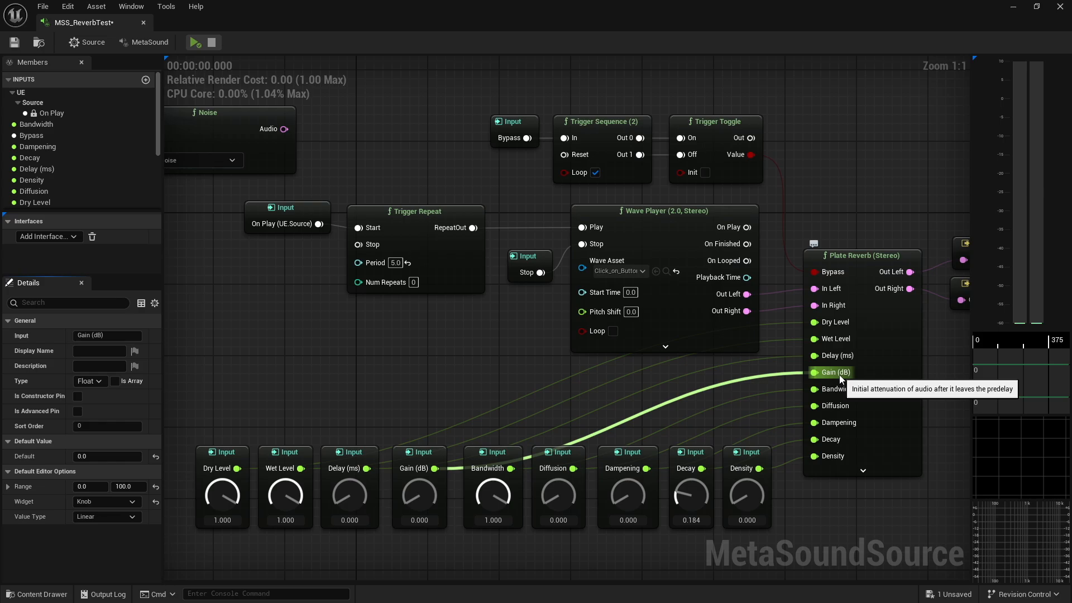
Play the MetaSound while raising the Gain (dB) input to 10.00, then restart and stop playback
left_click(425, 453)
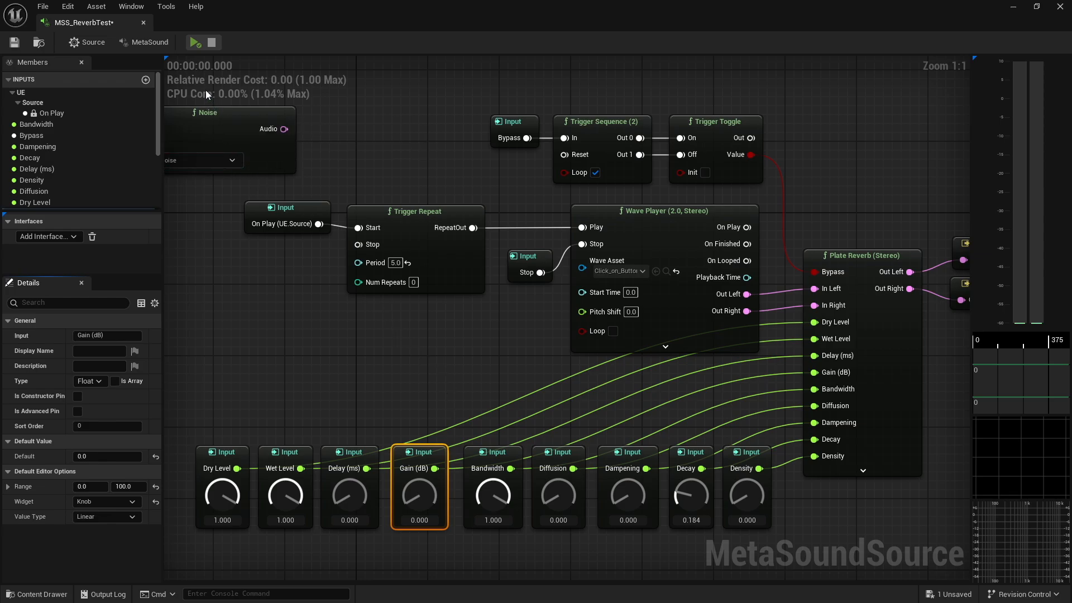
left_click(193, 42)
left_click_drag(416, 496, 415, 481)
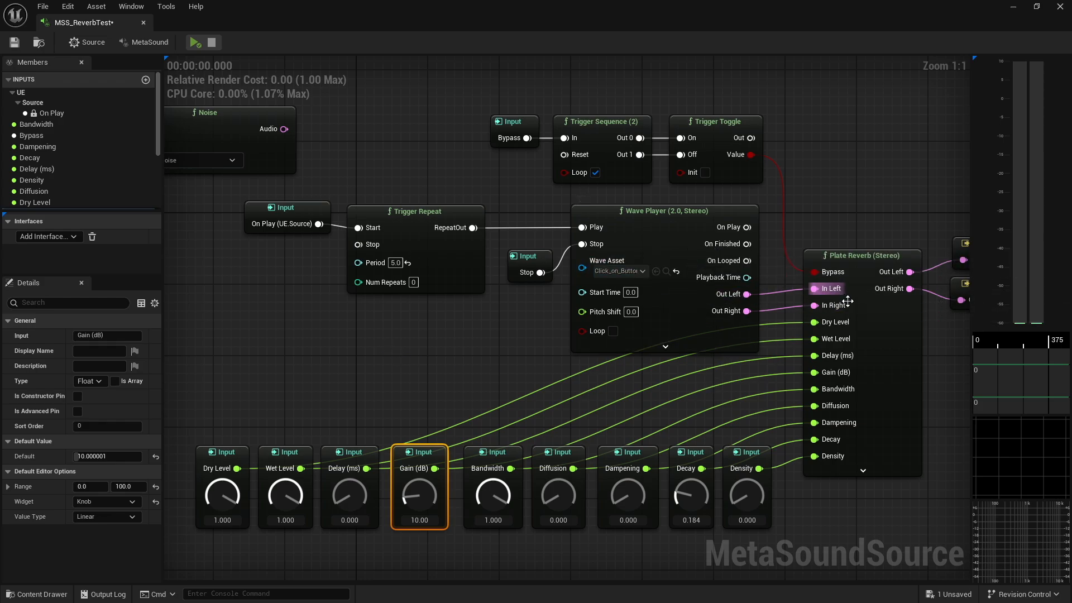
left_click(192, 44)
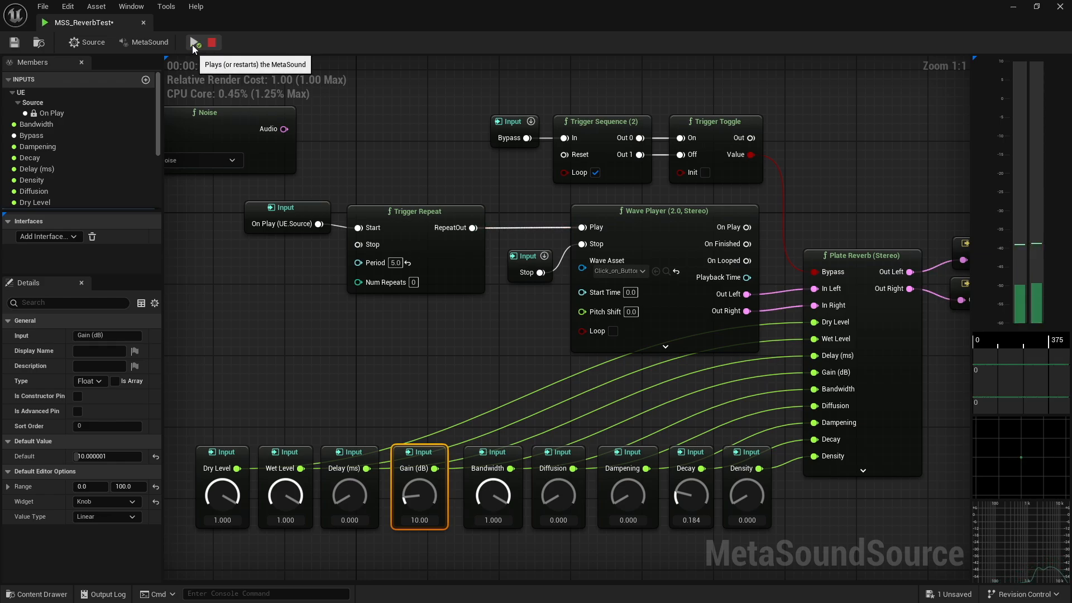
left_click(213, 43)
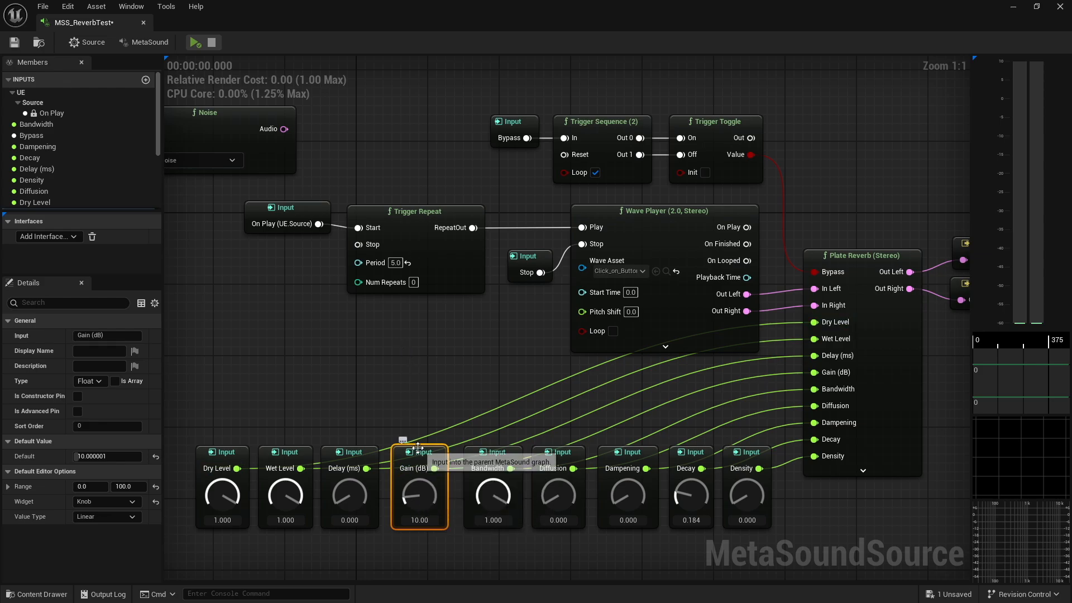
Raise the Gain (dB) input to 100.0, then play and stop the MetaSound
left_click_drag(414, 496, 422, 312)
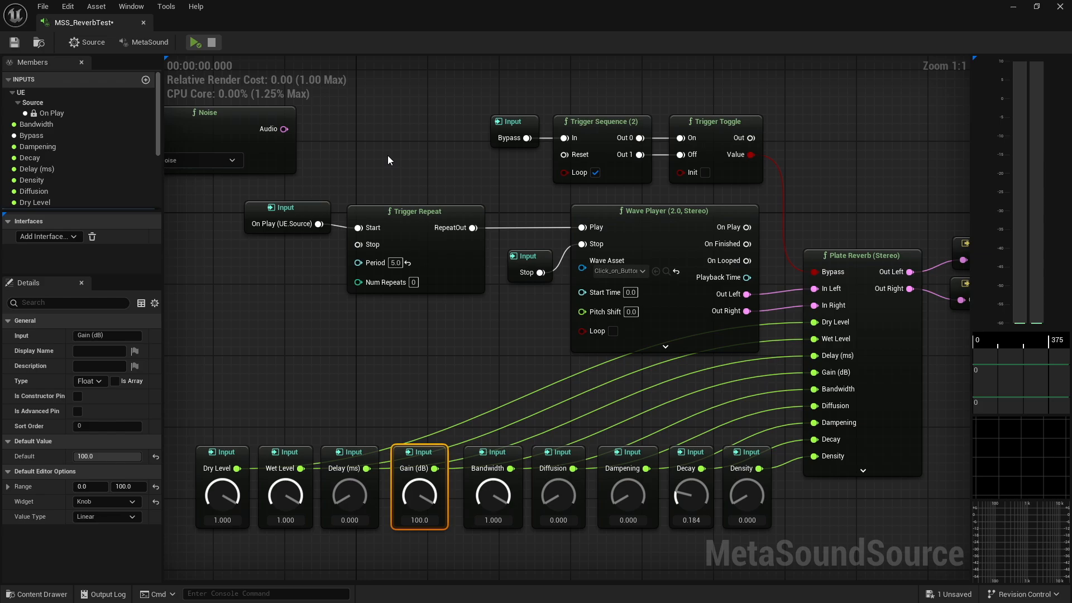
left_click(195, 43)
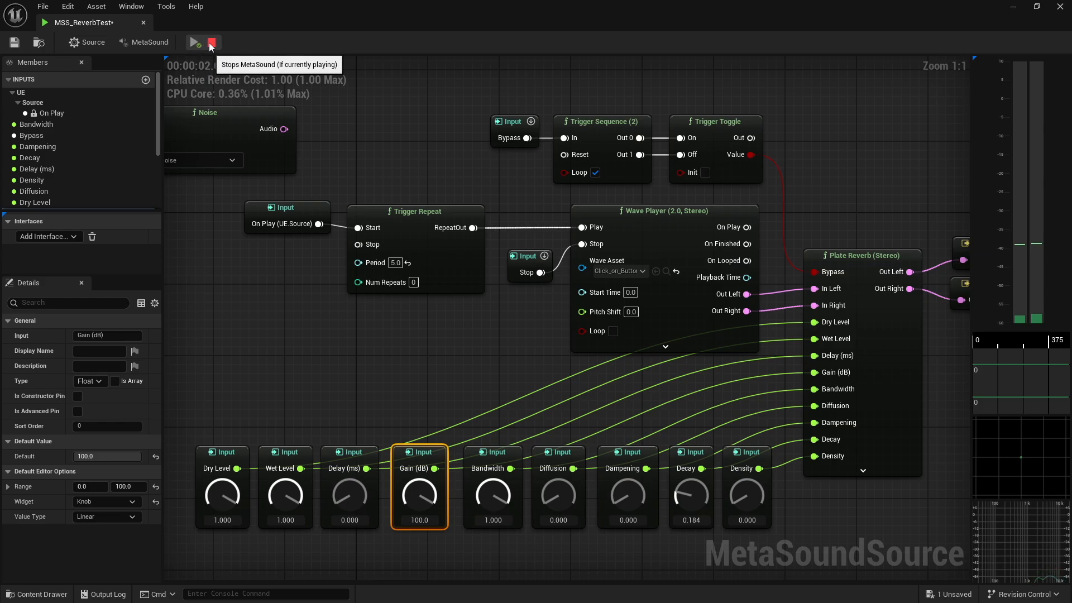
left_click(211, 43)
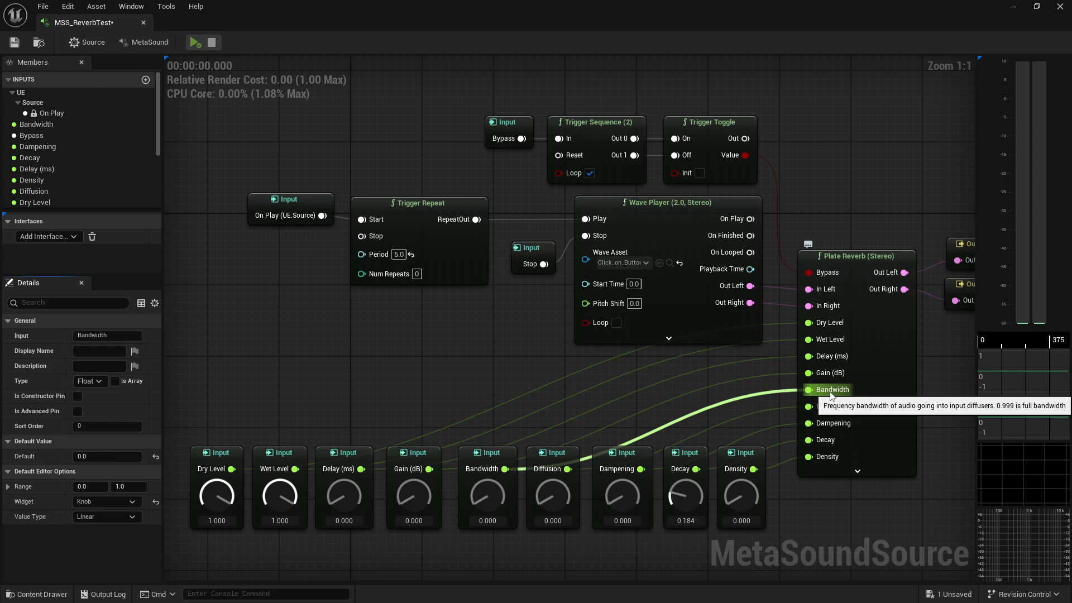
Select the Bandwidth input and turn it up to 1.000
left_click(495, 452)
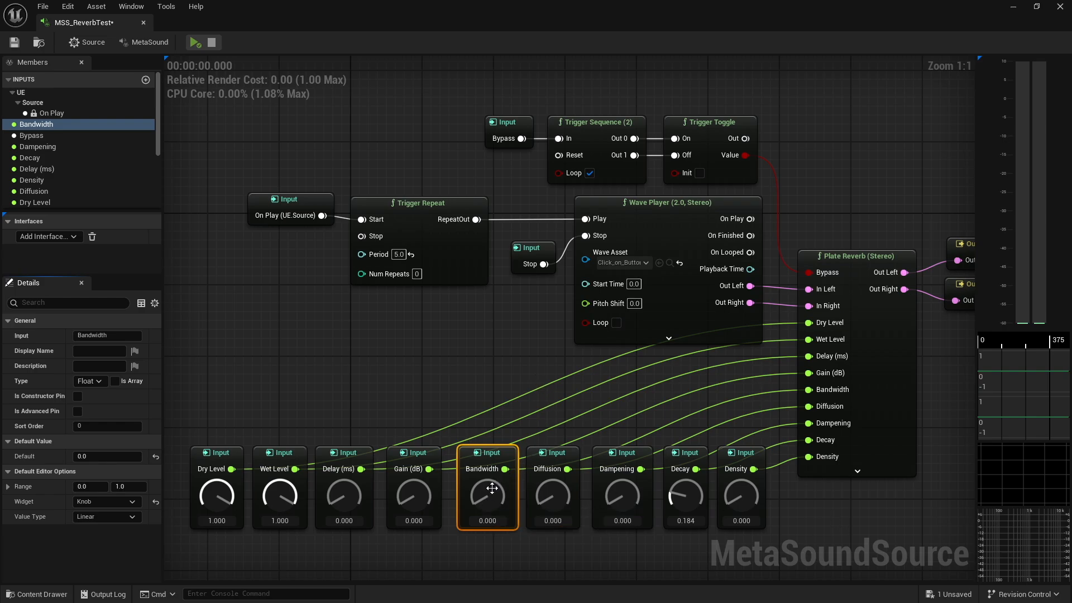
left_click_drag(486, 502, 491, 346)
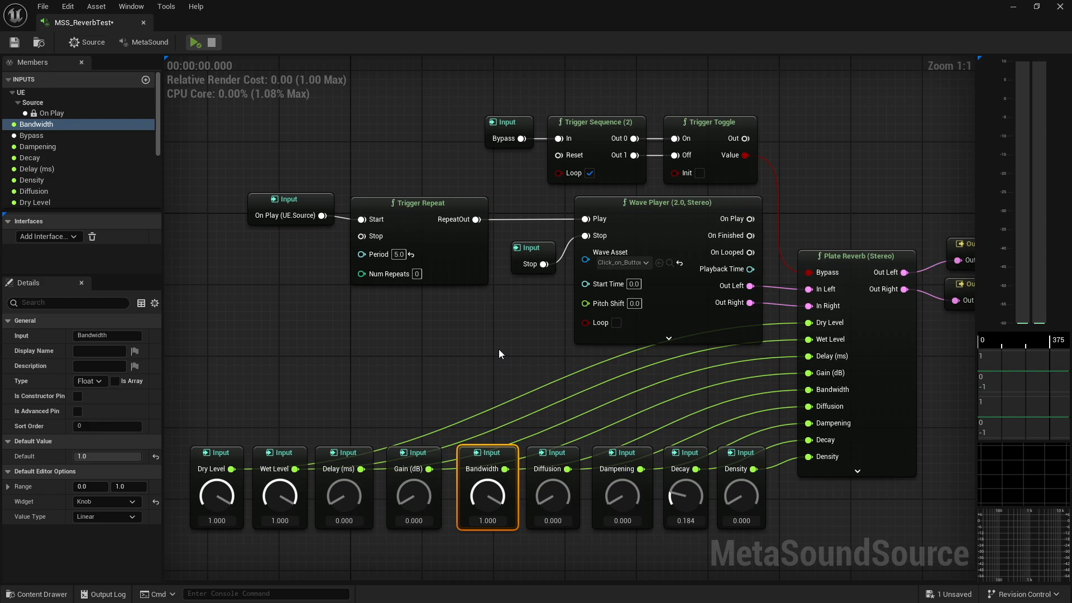
Disconnect the Wave Player from the reverb and move the Wave Player and its trigger nodes out of the way
left_click(749, 285, "alt")
left_click(641, 351)
left_click_drag(641, 350, 292, 208)
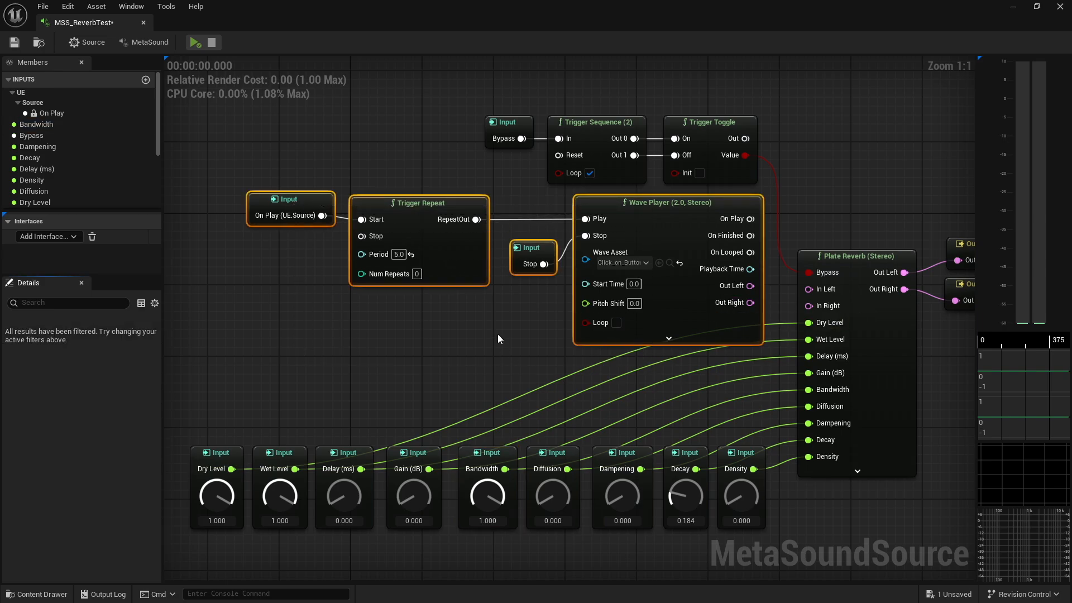
right_click_drag(495, 331, 514, 462)
left_click_drag(666, 367, 746, 76)
right_click_drag(645, 180, 606, 371)
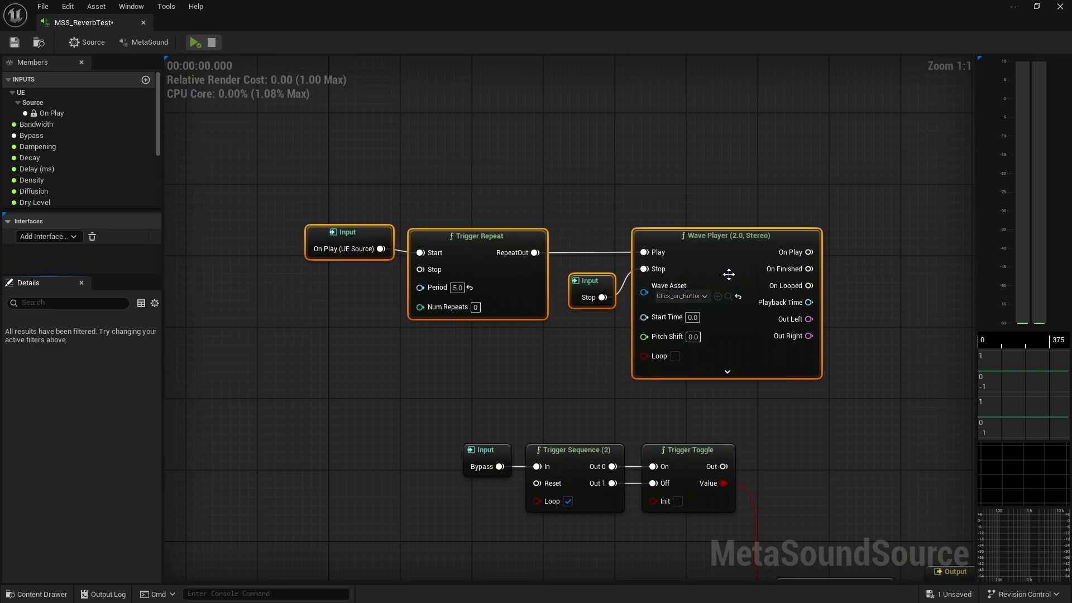
left_click_drag(750, 276, 775, 166)
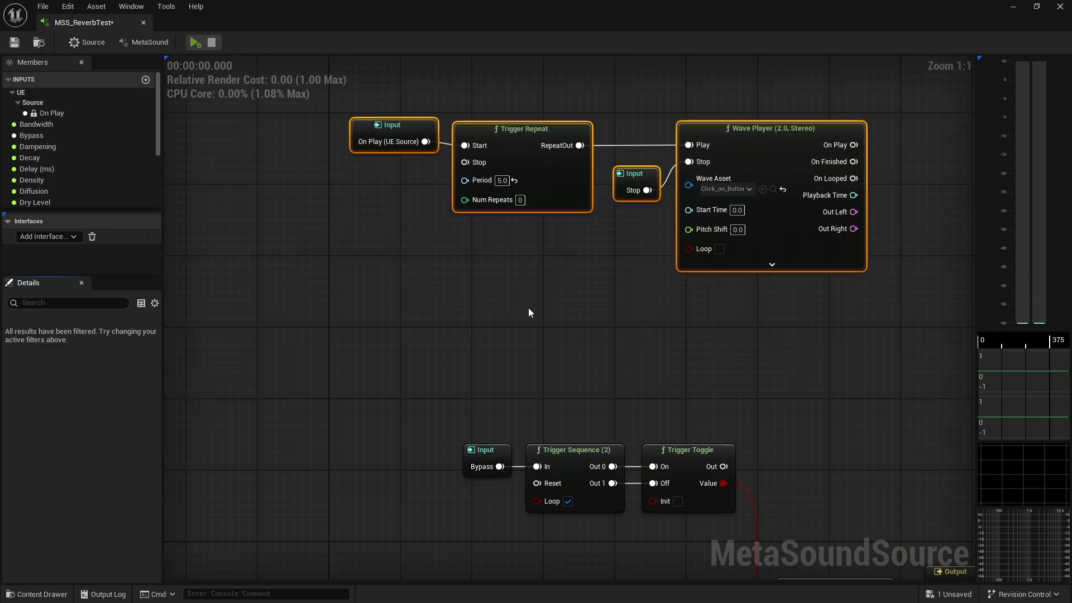
Place the Noise node beside the Plate Reverb, feeding its Audio output into In Left and In Right
right_click_drag(469, 292, 742, 225)
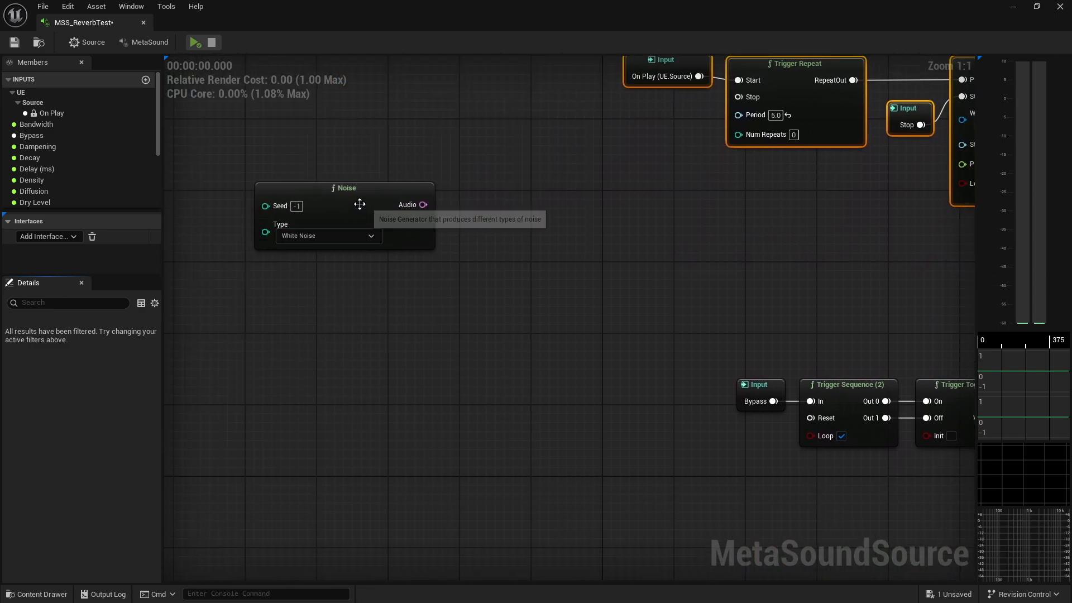
left_click_drag(359, 203, 651, 496)
right_click_drag(691, 402, 396, 174)
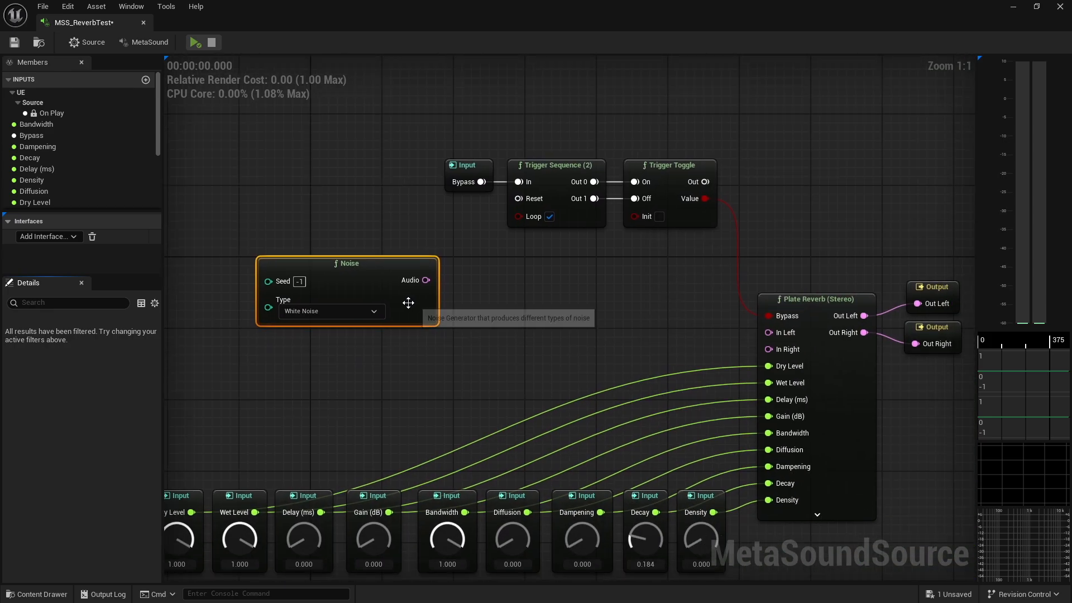
left_click_drag(407, 304, 769, 349)
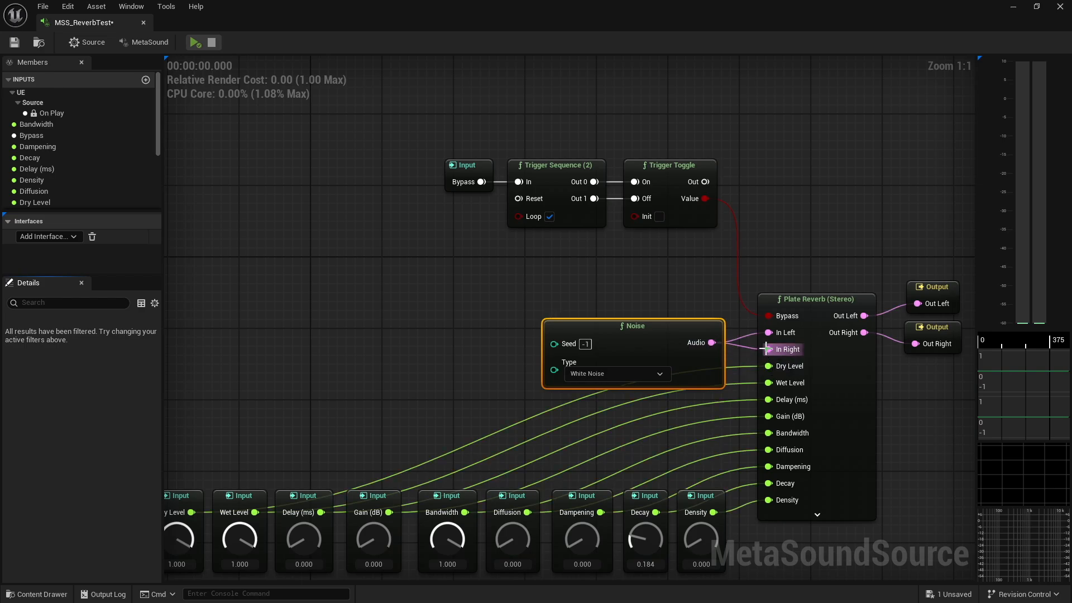
Turn Bandwidth to 0 and play the noise through the reverb while adjusting Bandwidth, then stop playback
right_click_drag(502, 384, 537, 279)
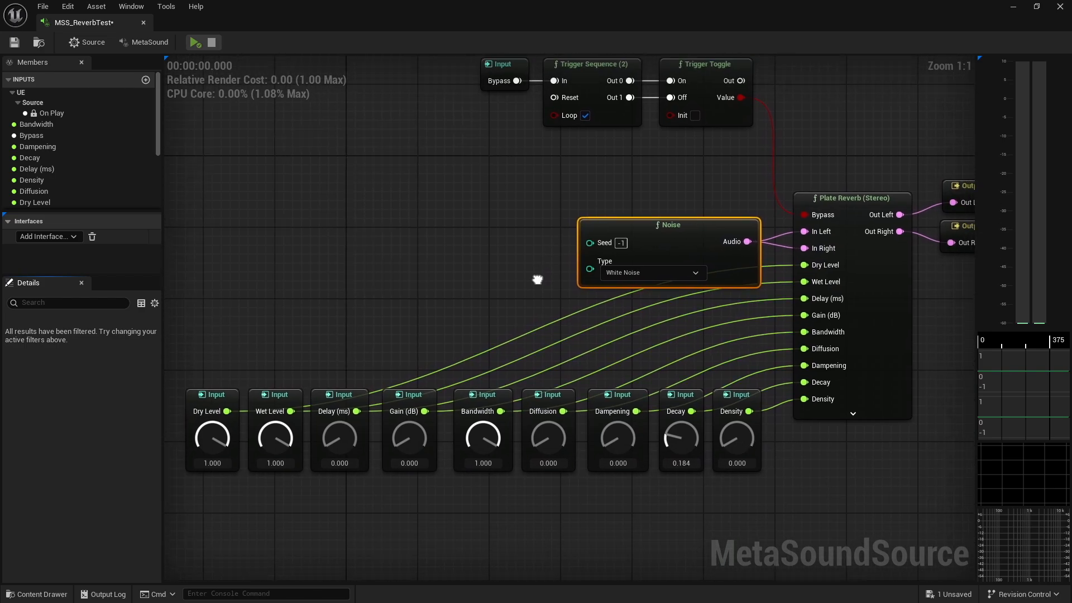
left_click_drag(484, 438, 487, 600)
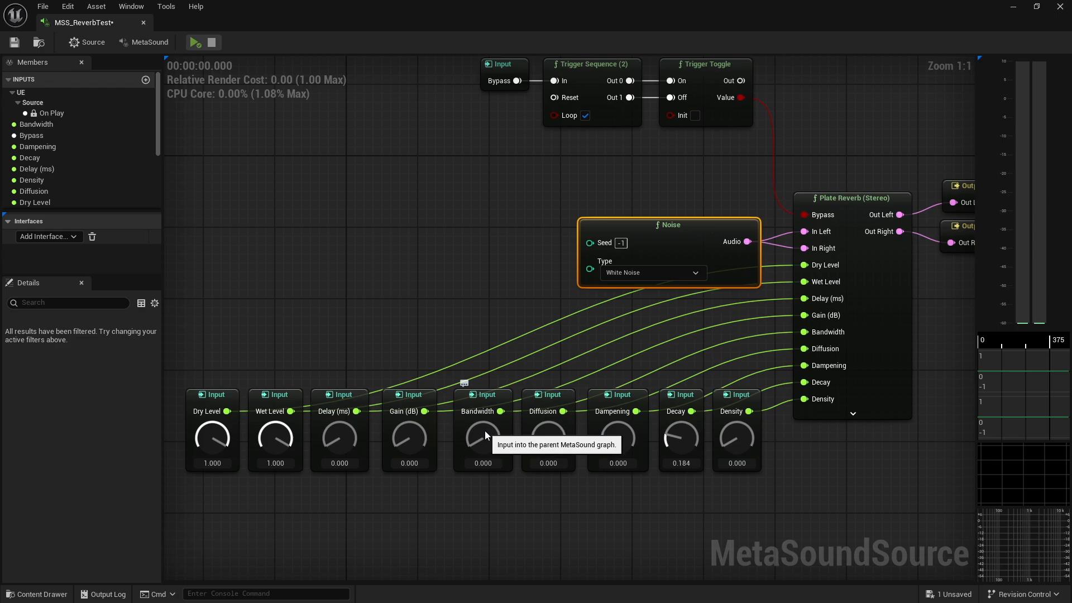
left_click(193, 43)
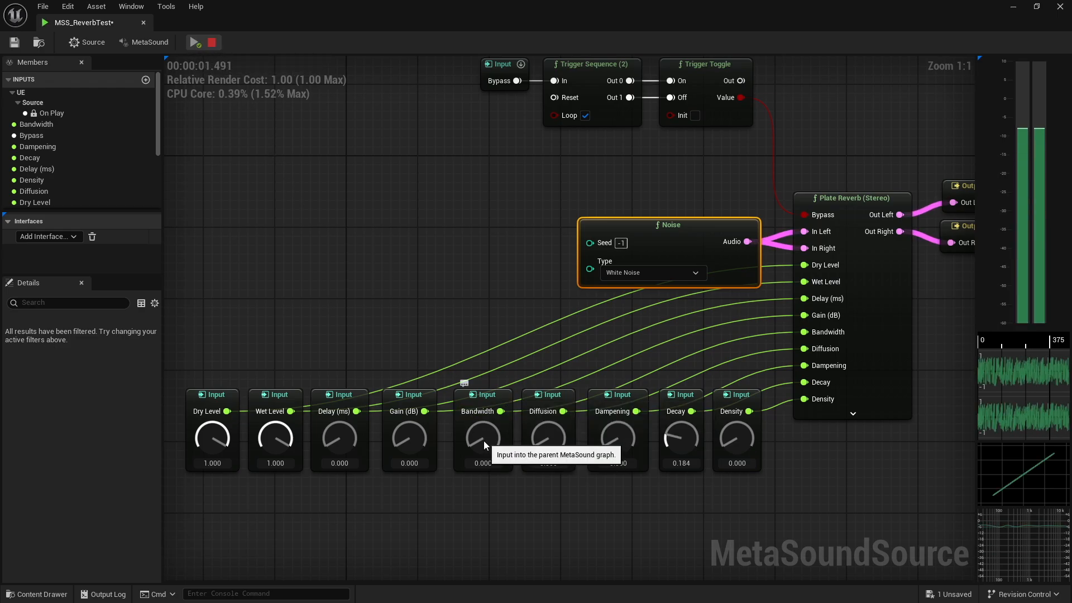
left_click_drag(483, 441, 448, 441)
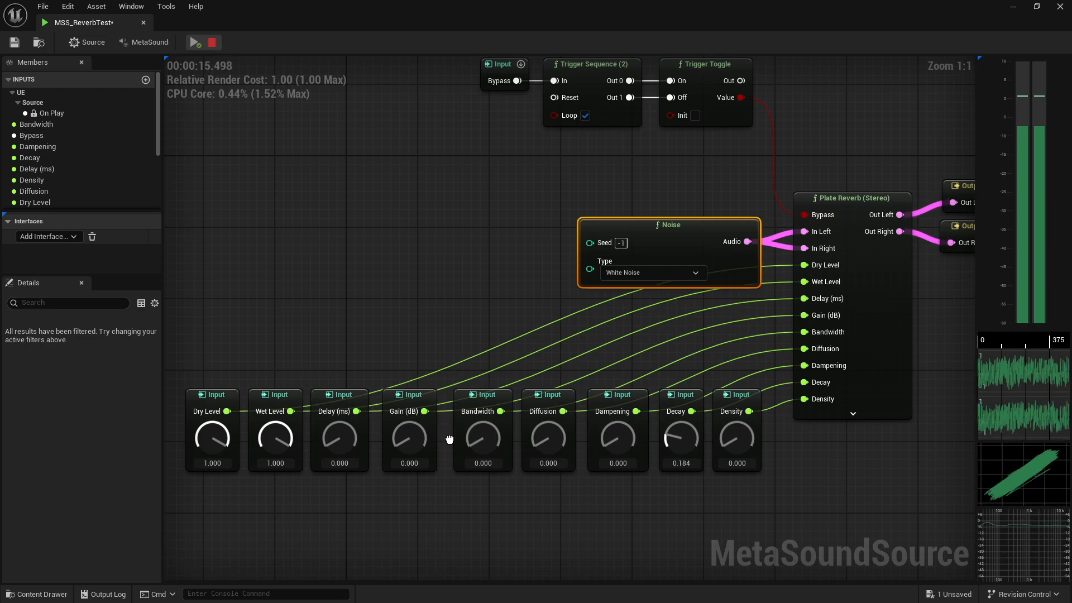
left_click(212, 43)
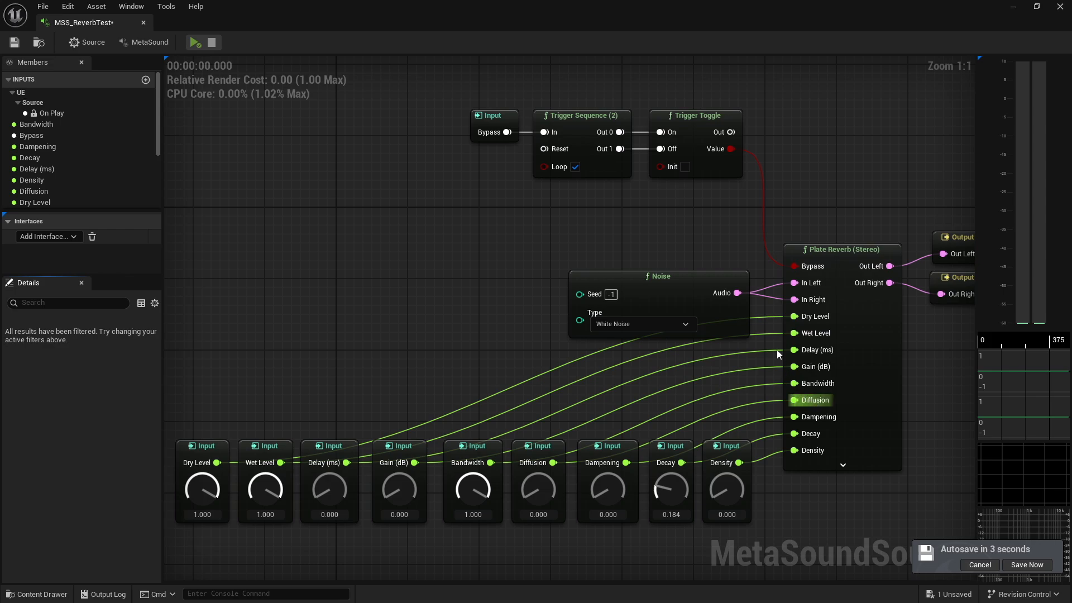
Disconnect the Noise node from the reverb and delete it
left_click(737, 293, "alt")
left_click(692, 298)
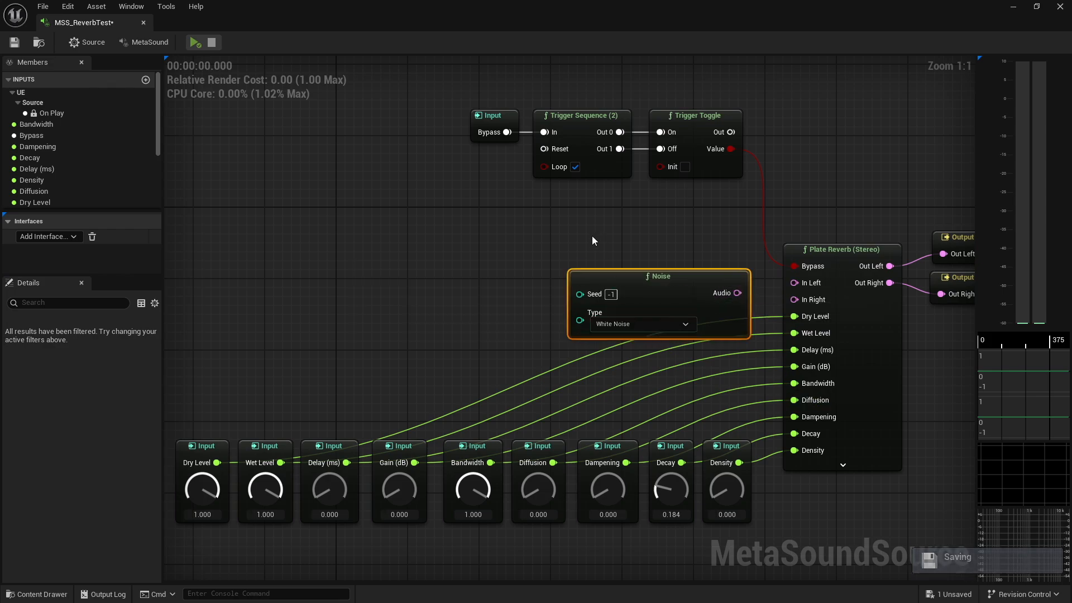
left_click_drag(630, 291, 514, 265)
key("Delete")
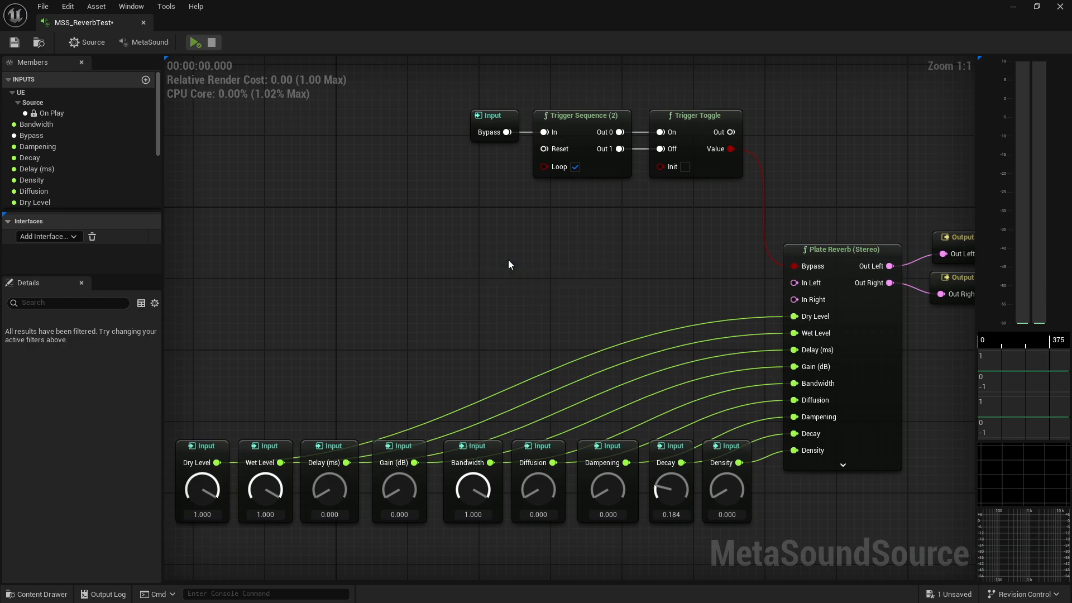
Paste the Wave Player nodes back and connect its Out Left and Out Right to the reverb's In Left and In Right
key("ctrl+v")
left_click_drag(750, 288, 663, 249)
left_click_drag(745, 288, 793, 283)
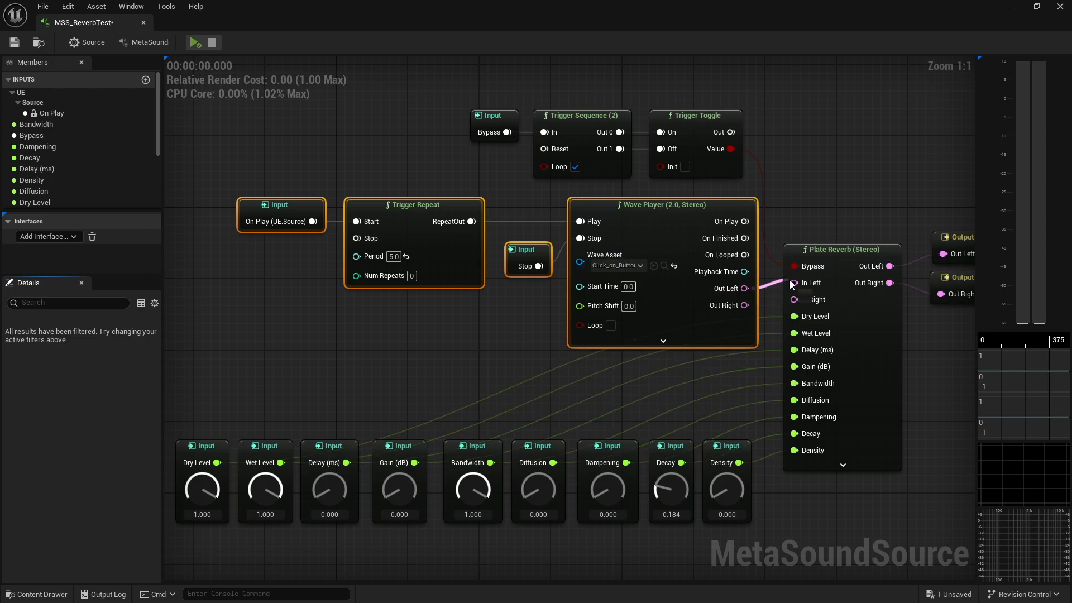
left_click_drag(743, 307, 794, 299)
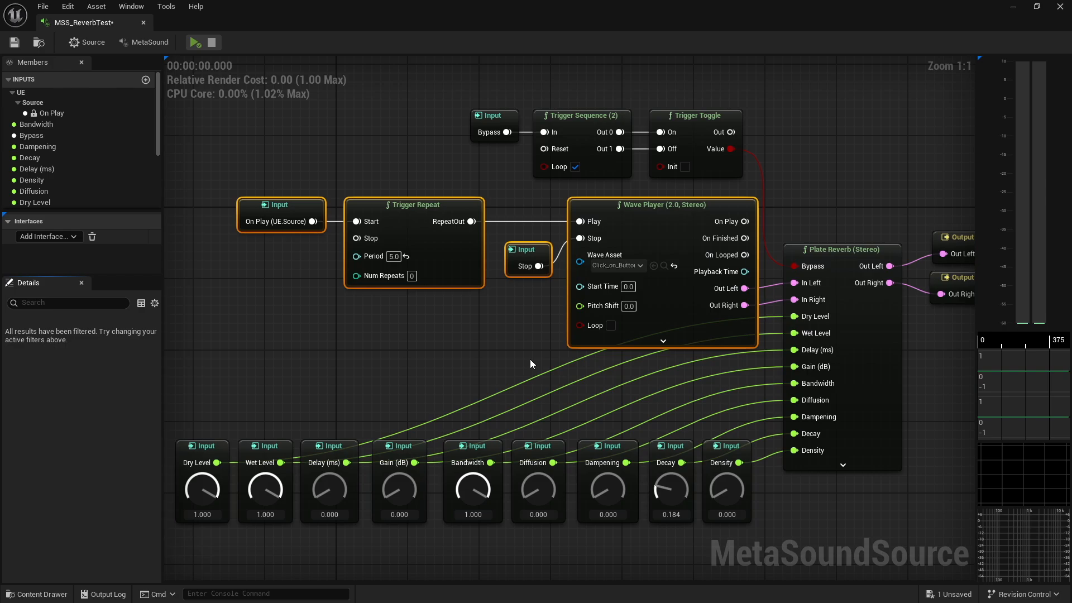
Play the MetaSound and raise the Diffusion input to 1.000 while listening
left_click(196, 42)
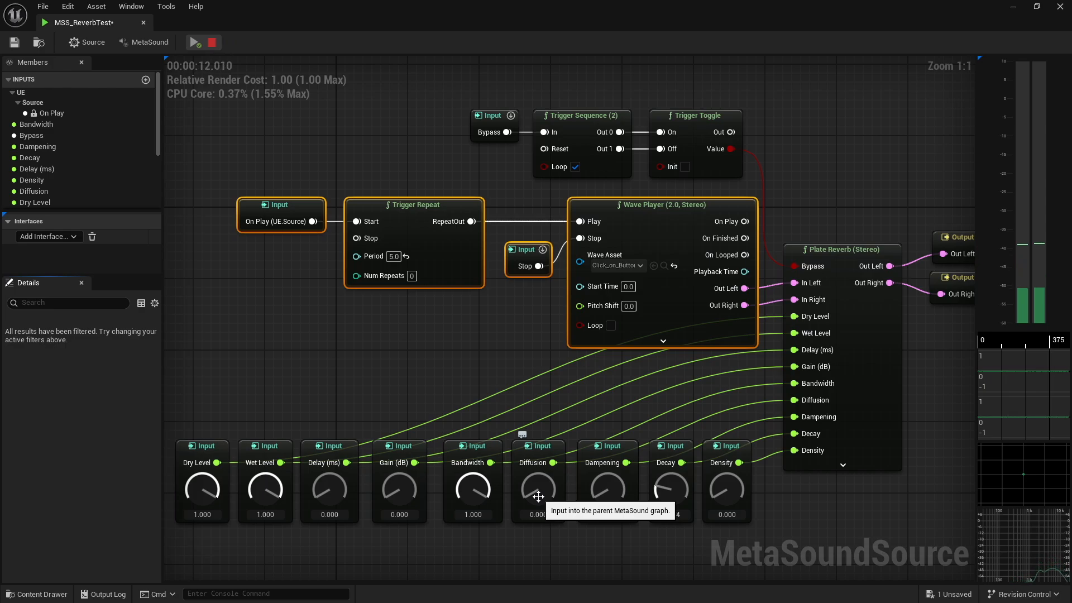
left_click_drag(546, 496, 517, 329)
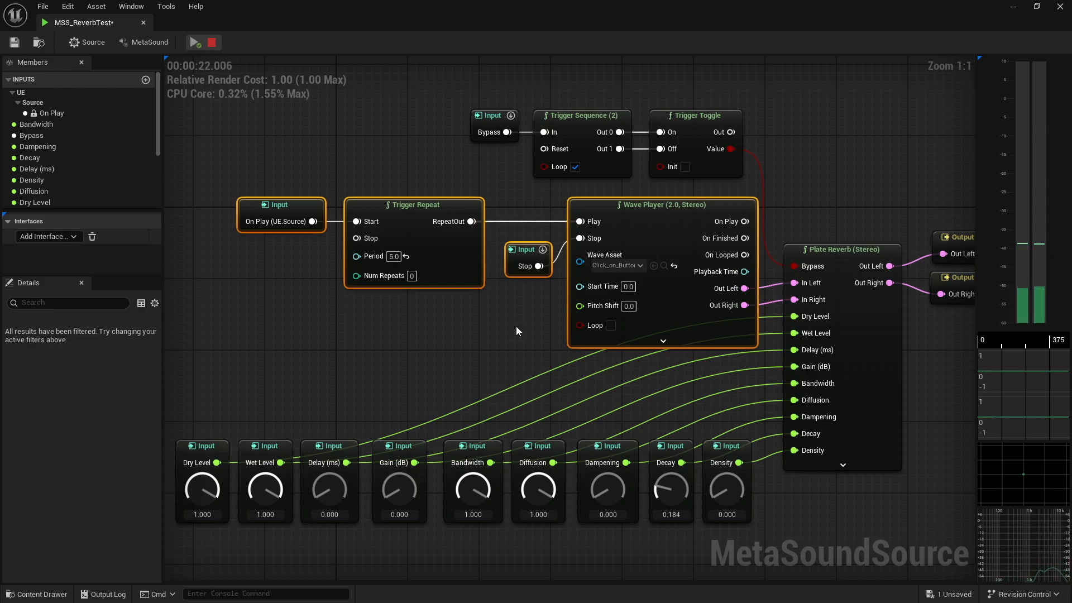
Stop playback and change the Wave Player's Wave Asset to FirstPersonTemplateWeaponFire02 by searching for weapo
left_click(213, 44)
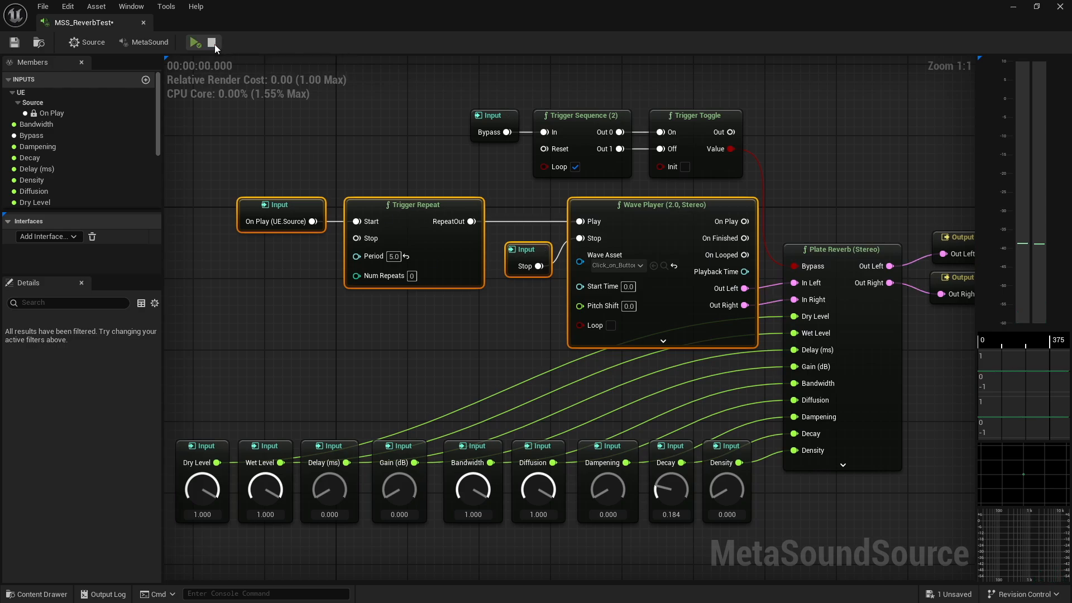
left_click(299, 89)
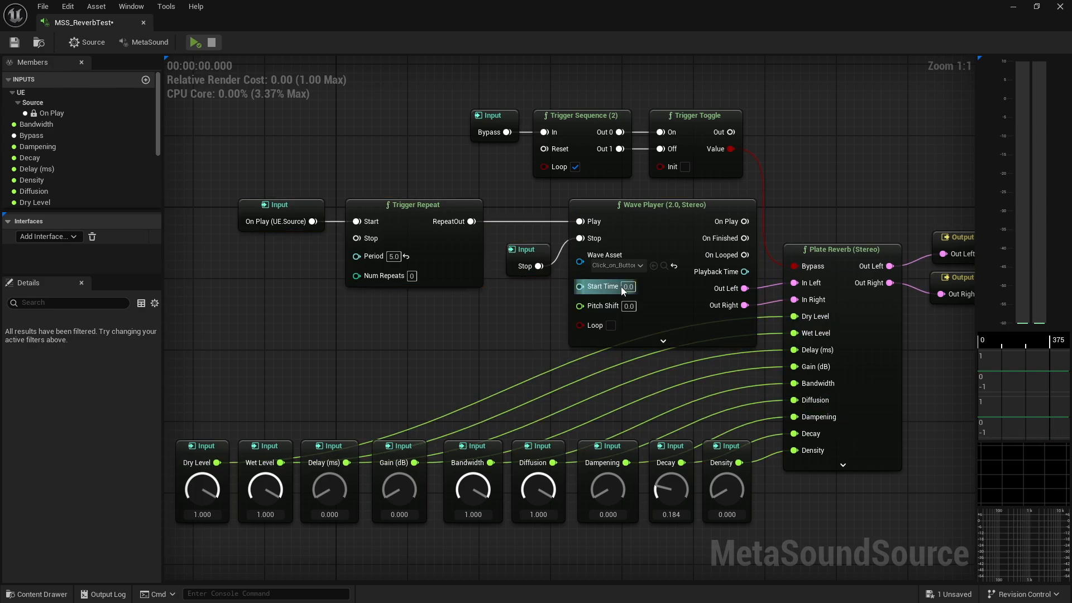
left_click(632, 266)
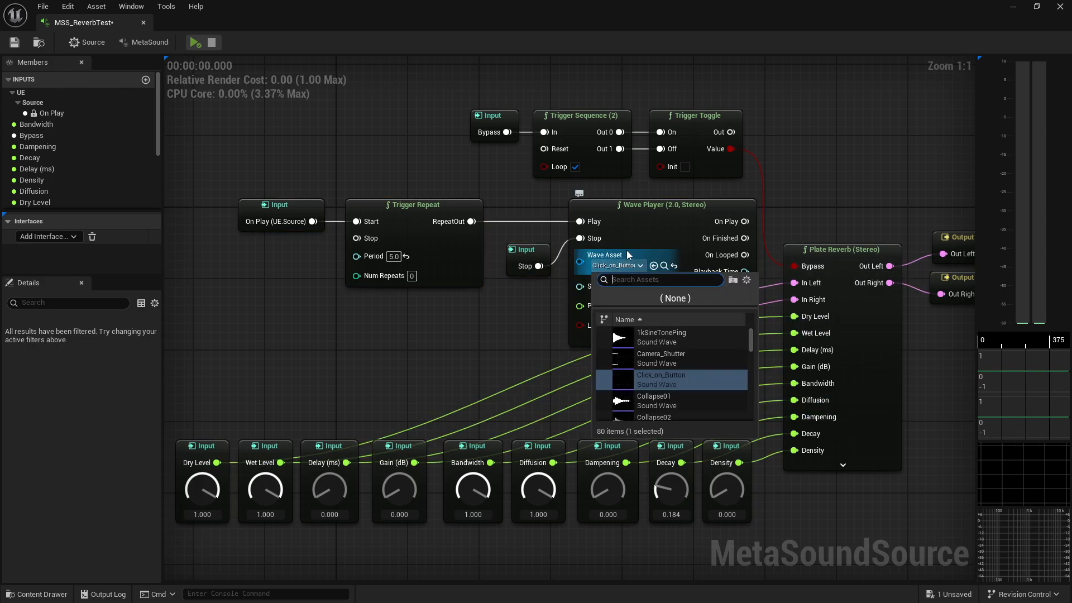
type("weapo")
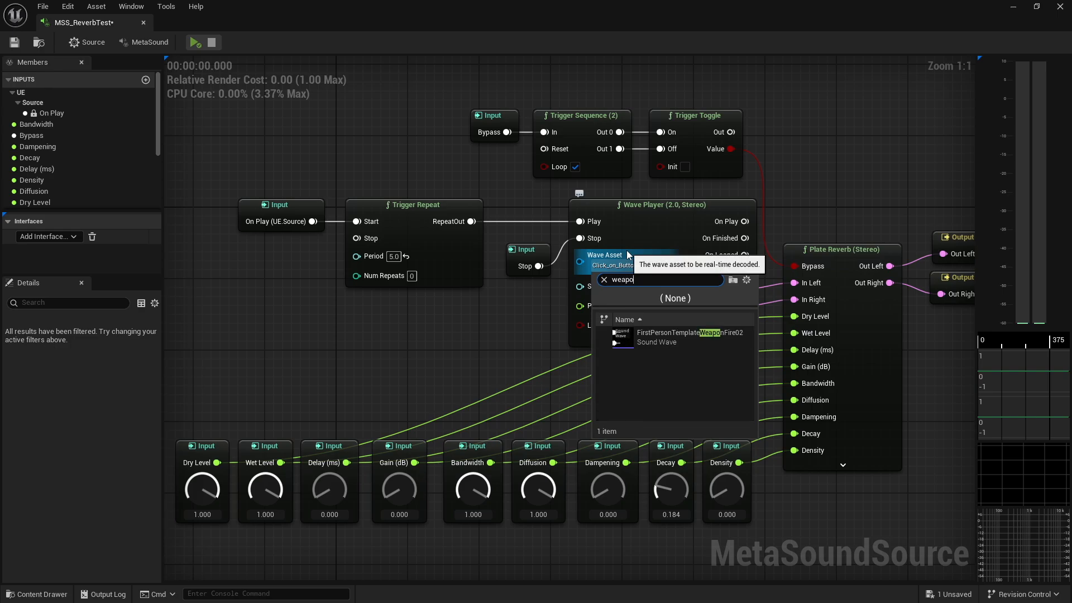
left_click(691, 337)
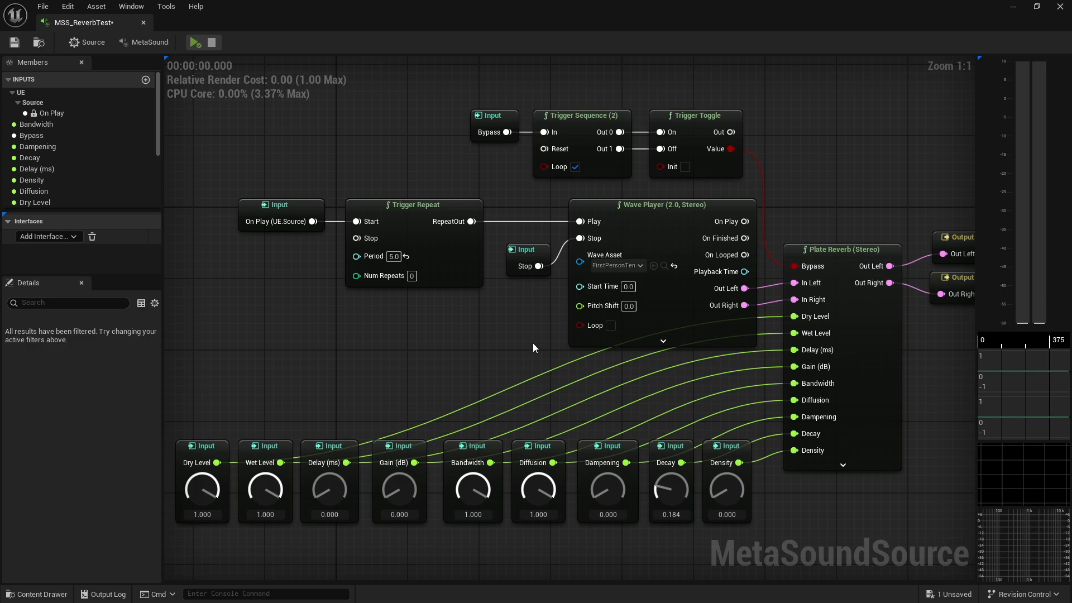
Audition the Dampening input by playing the MetaSound while sweeping Dampening, then set Dampening to 0.000
left_click(195, 42)
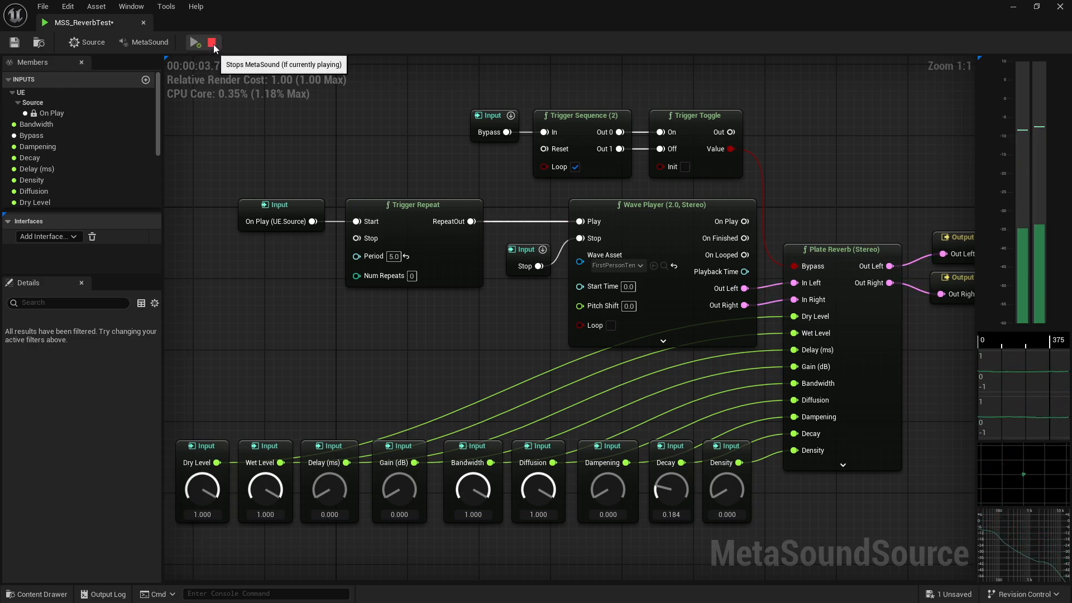
left_click(212, 44)
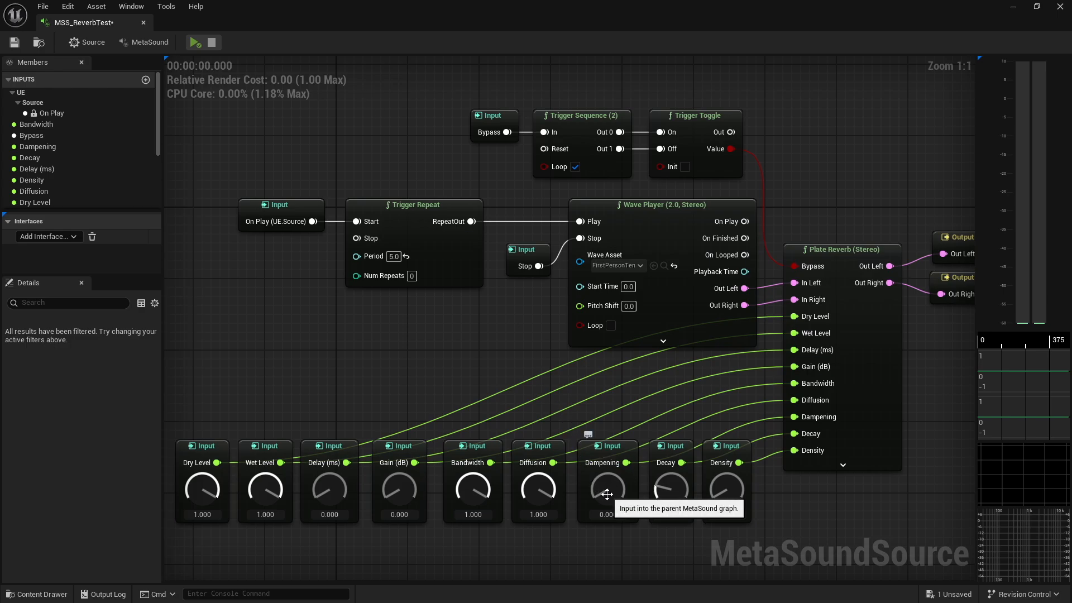
left_click_drag(607, 493, 599, 342)
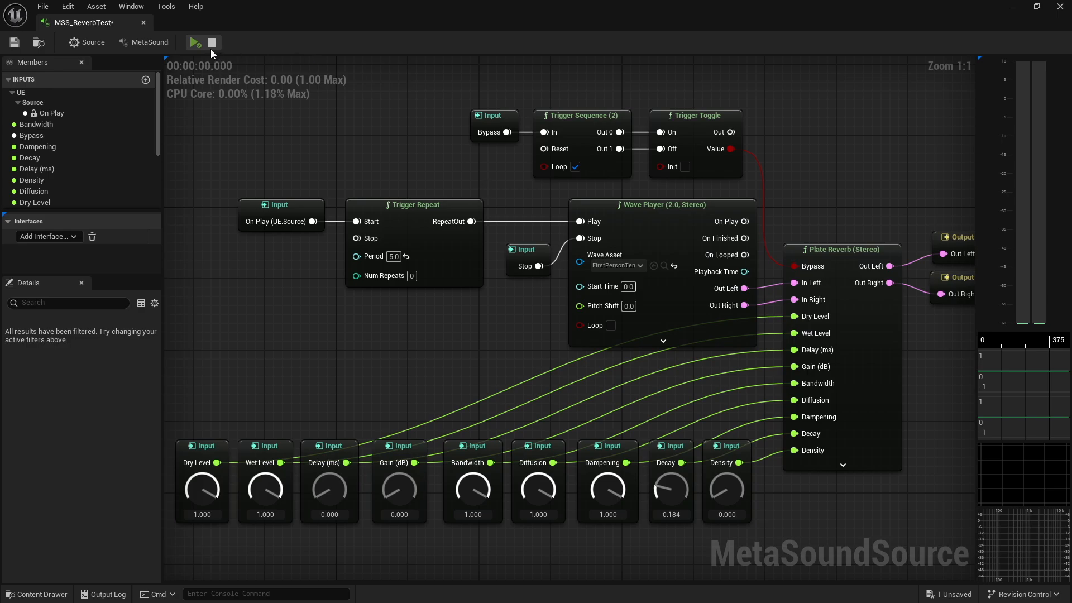
left_click(194, 42)
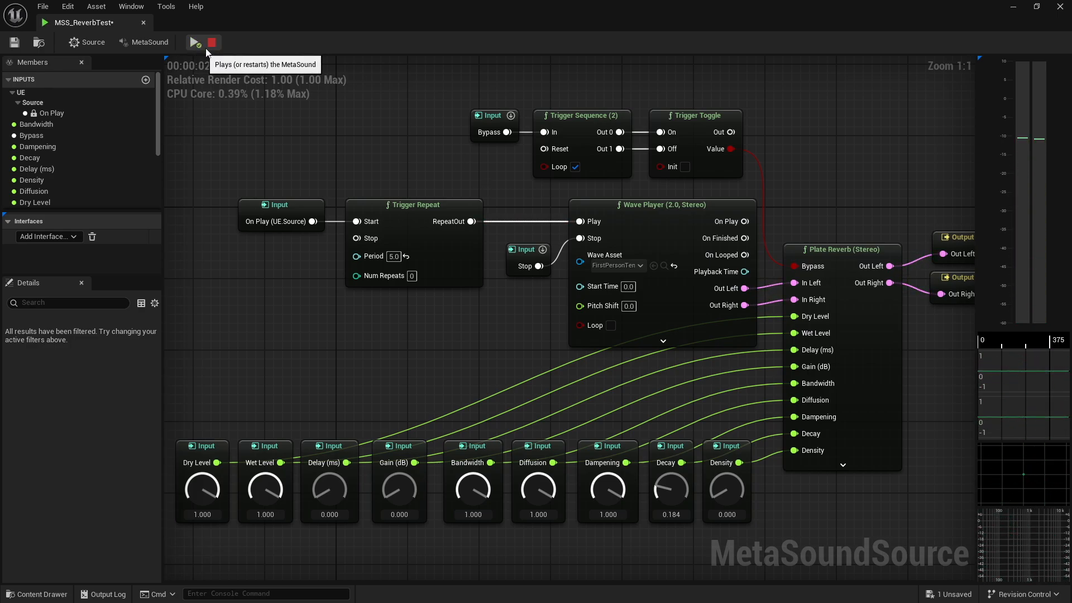
left_click_drag(608, 487, 592, 600)
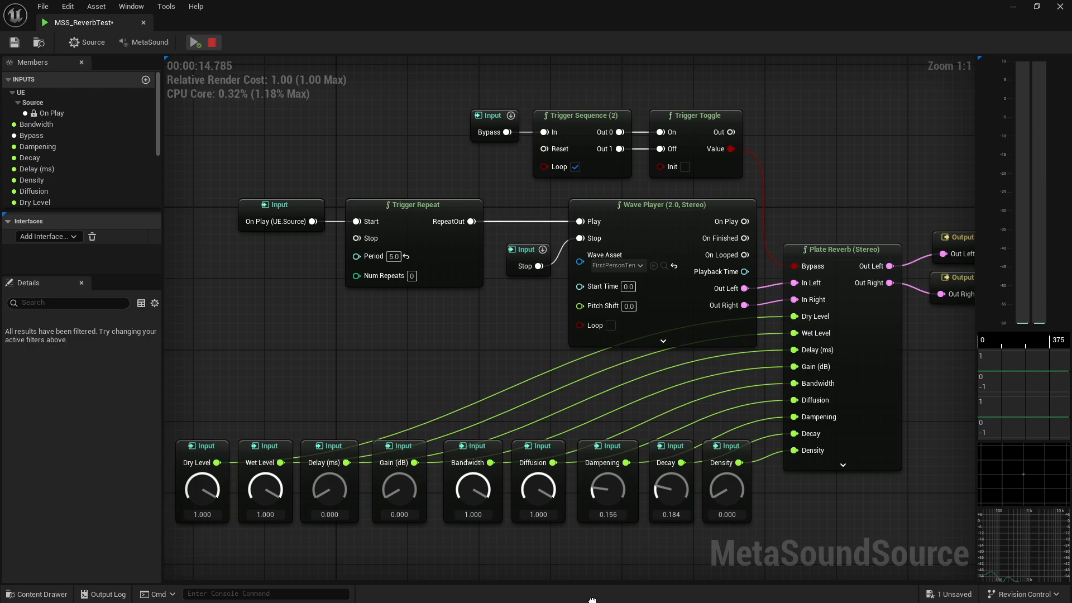
left_click(212, 43)
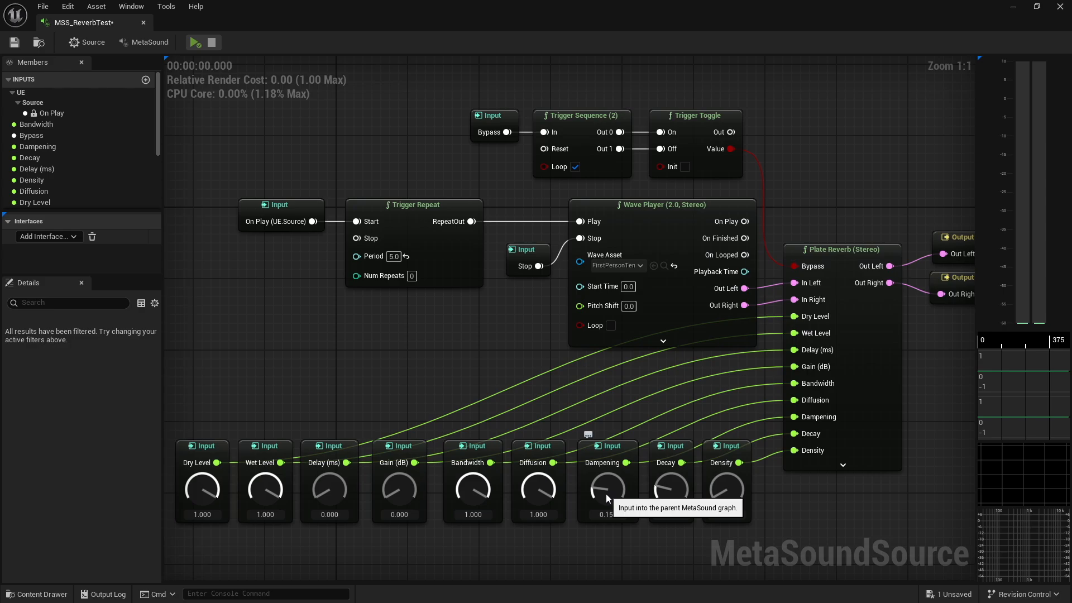
left_click_drag(605, 493, 638, 380)
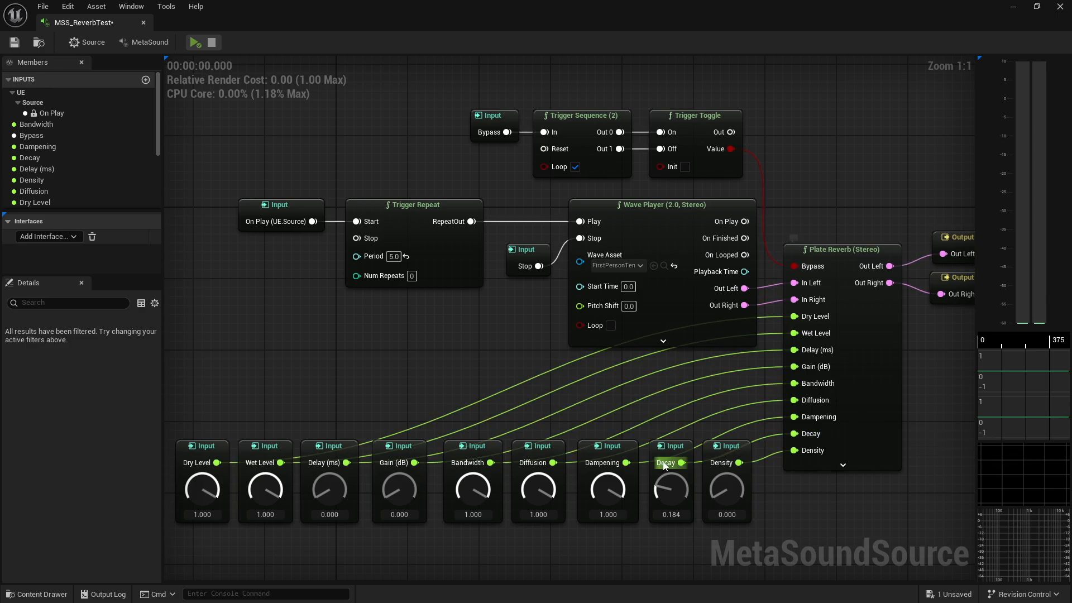
left_click_drag(598, 485, 600, 532)
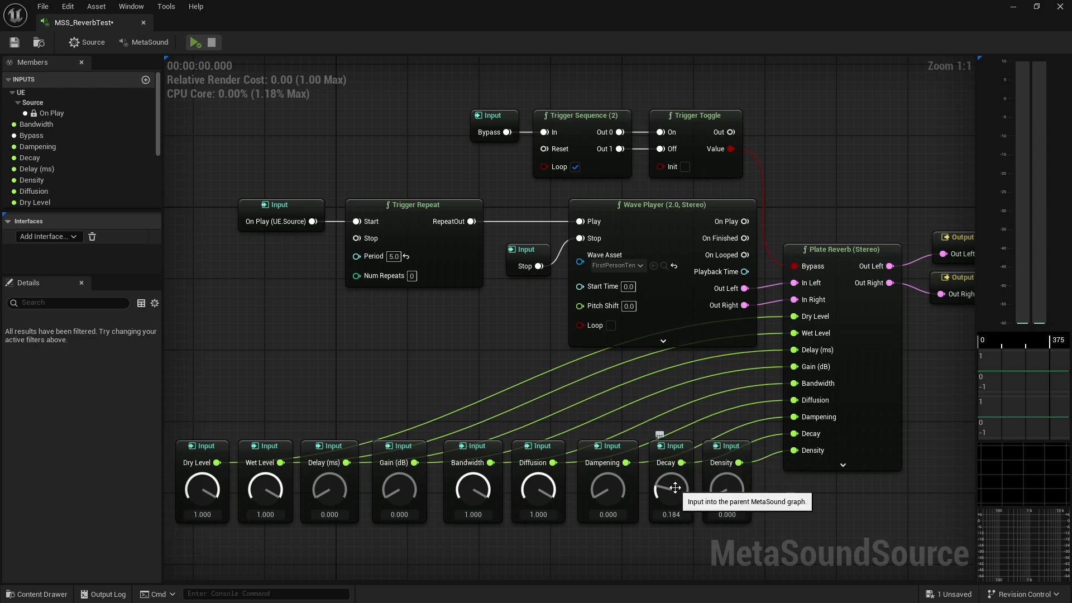
Set the Decay input to 0.136 and play the MetaSound briefly to hear it
left_click_drag(675, 488, 664, 342)
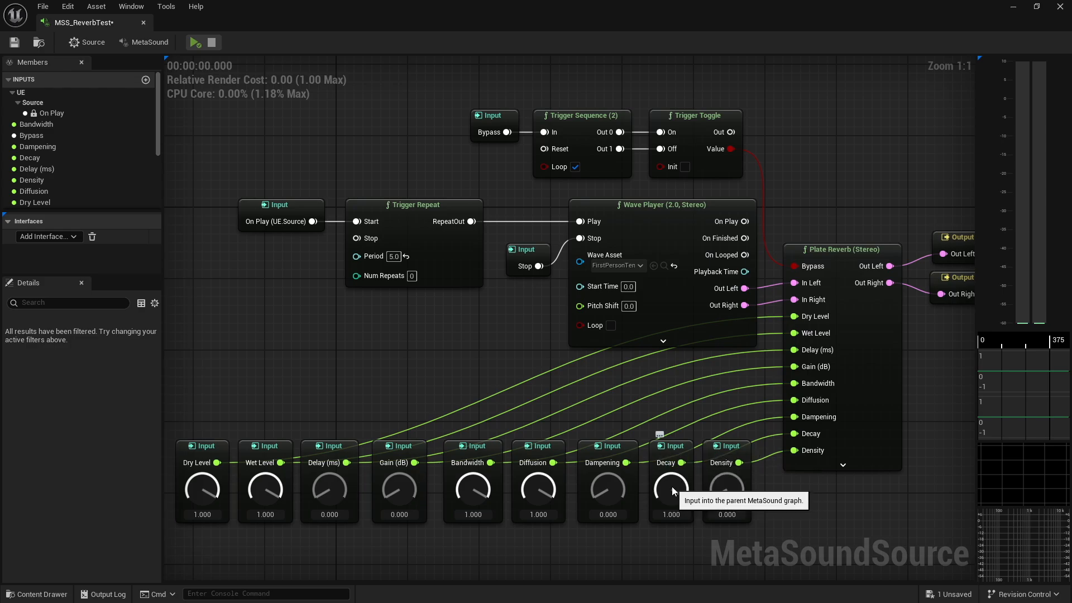
left_click_drag(671, 487, 664, 536)
left_click_drag(671, 486, 669, 521)
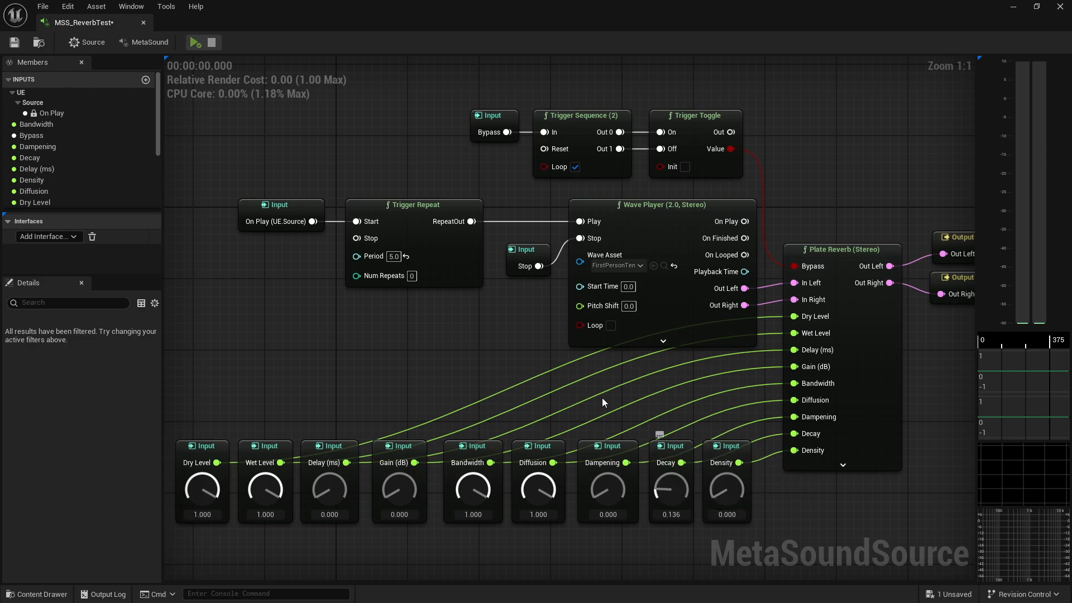
left_click(194, 43)
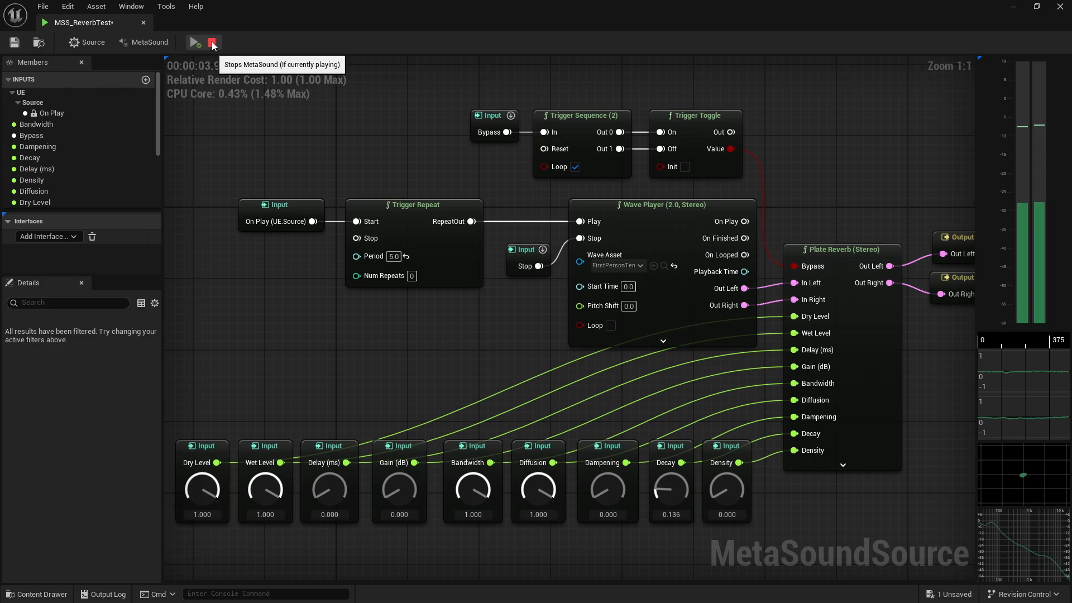
left_click(212, 43)
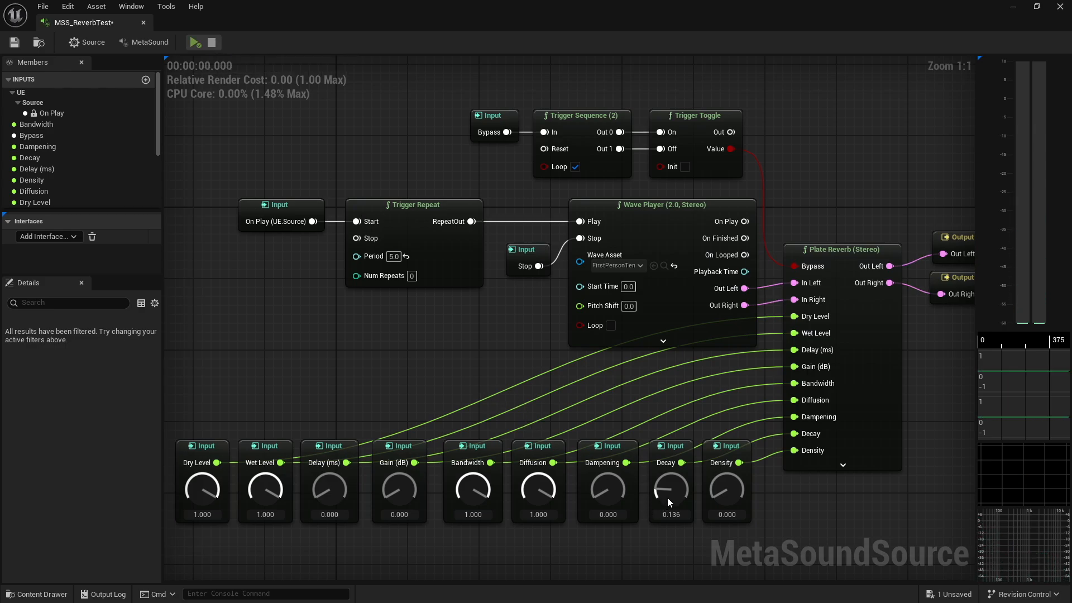
Lower the Decay input to 0.088 and play the MetaSound, then stop playback
left_click_drag(668, 495, 664, 386)
left_click(195, 42)
left_click(195, 44)
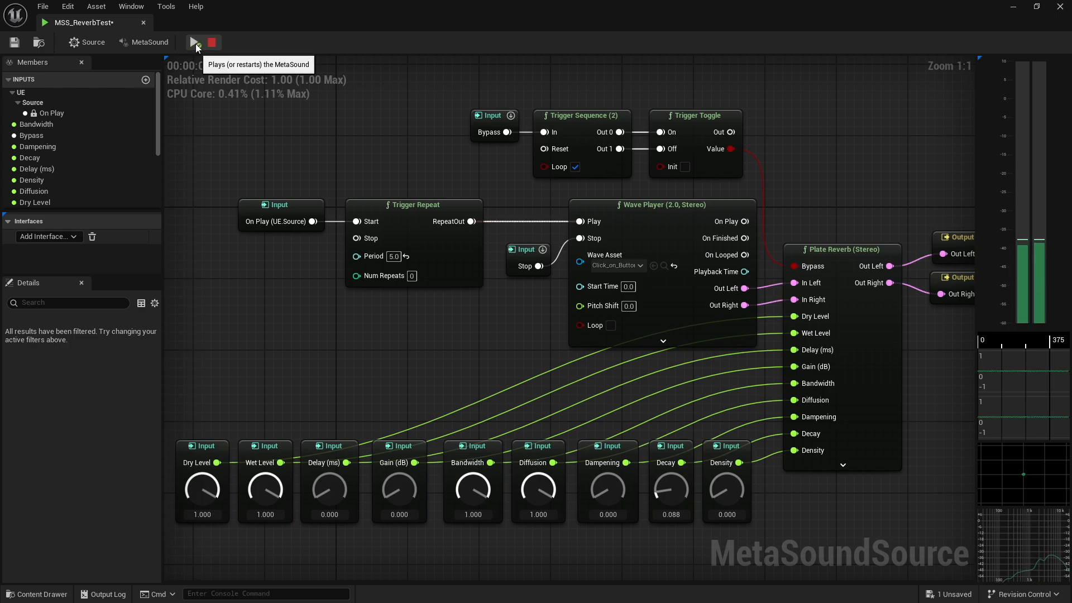
left_click(212, 43)
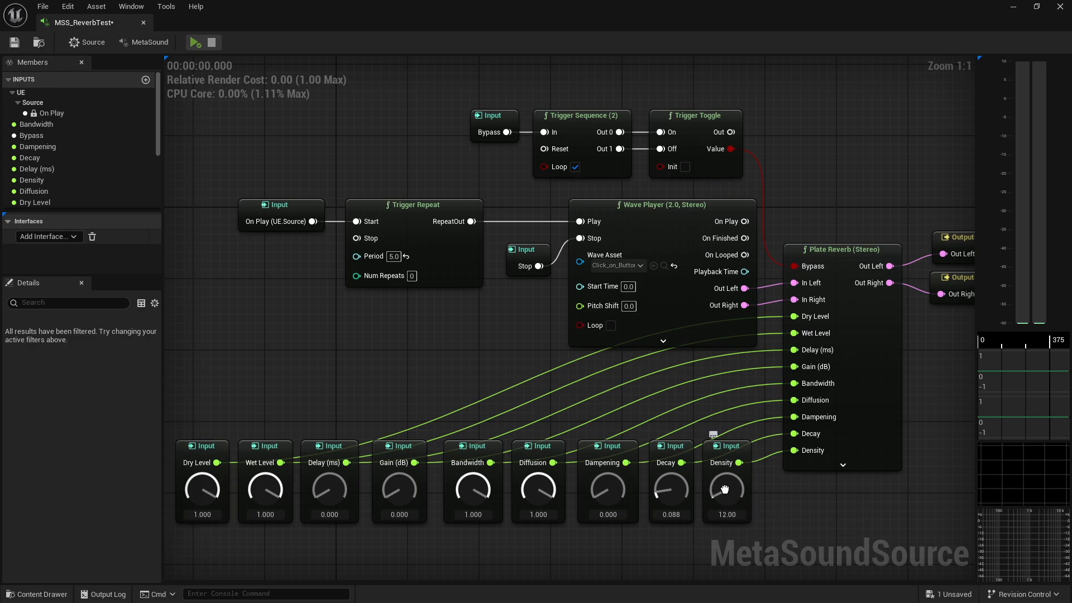
Turn the Density input down to 0.000 and play the MetaSound briefly
left_click_drag(724, 494, 710, 346)
left_click_drag(725, 487, 717, 492)
left_click(194, 42)
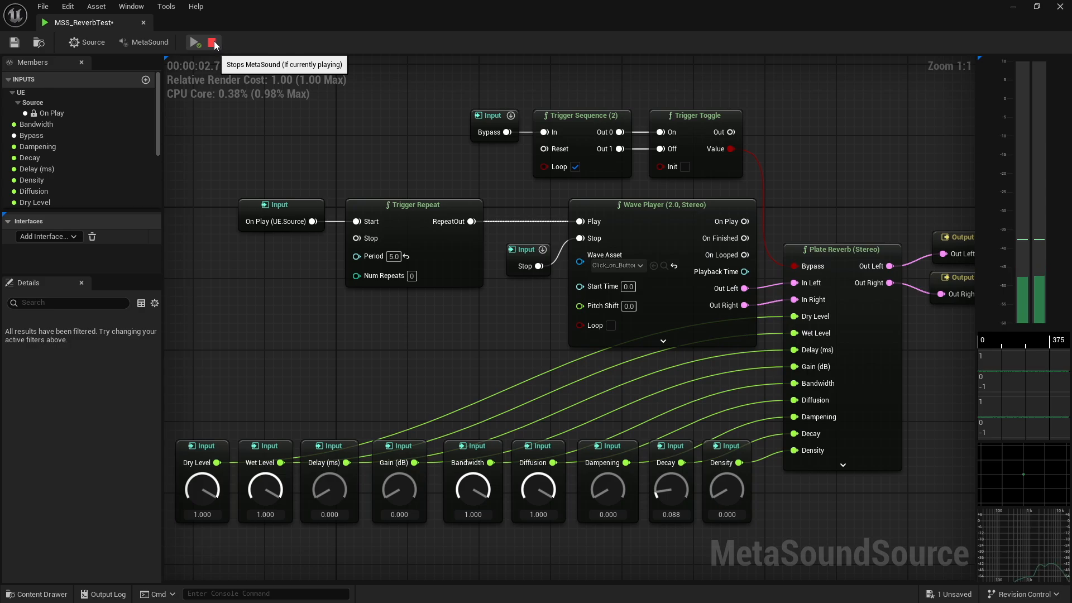
left_click(213, 42)
Set Density to 1000, play the MetaSound, and sweep Density down and back to 1000 while listening
left_click_drag(723, 491, 728, 337)
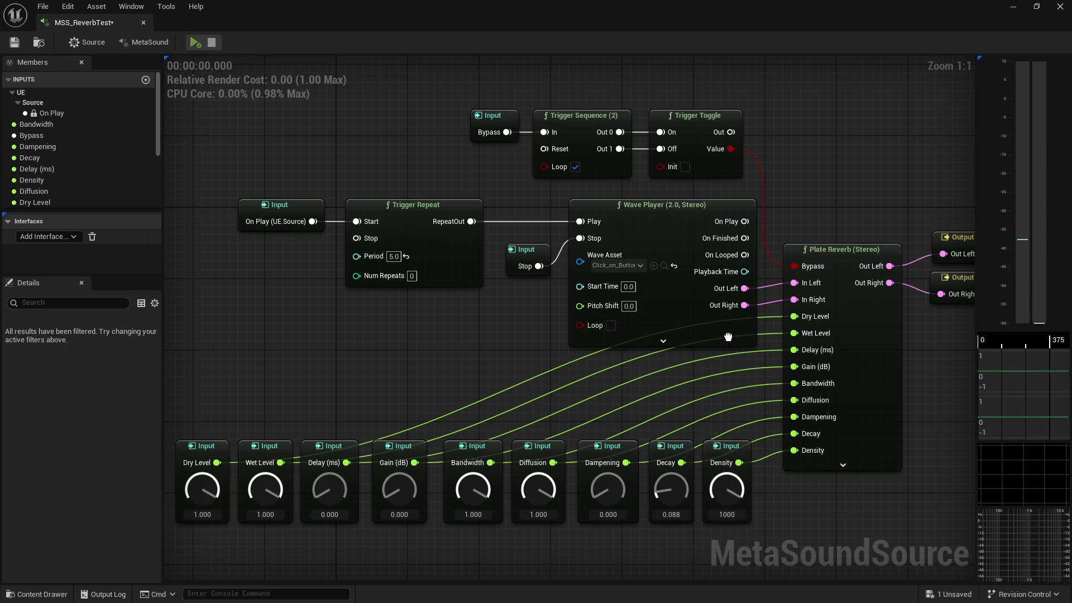
left_click(195, 43)
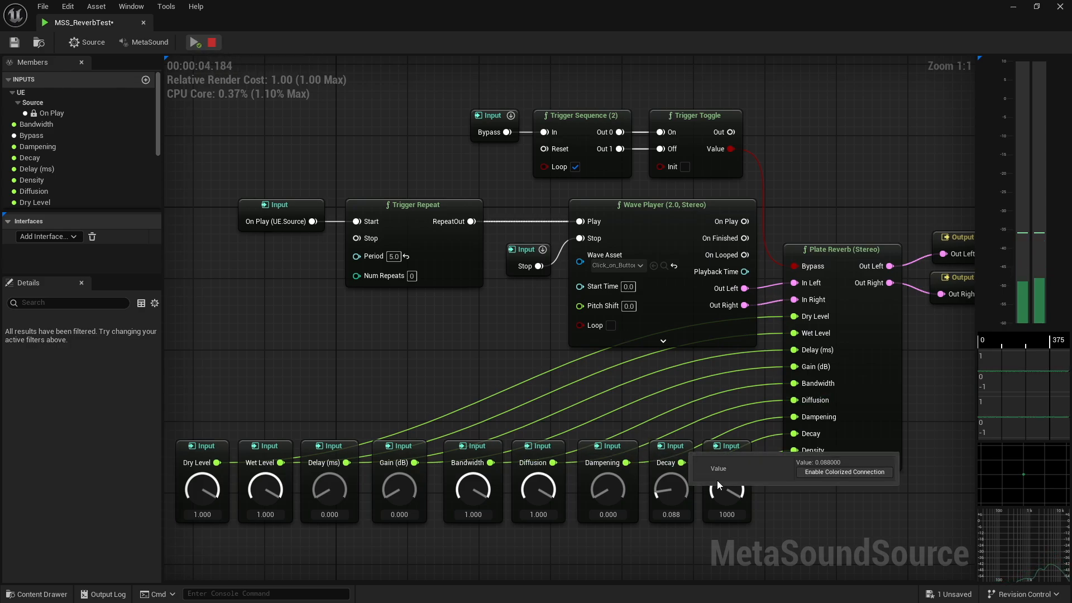
left_click_drag(727, 488, 722, 602)
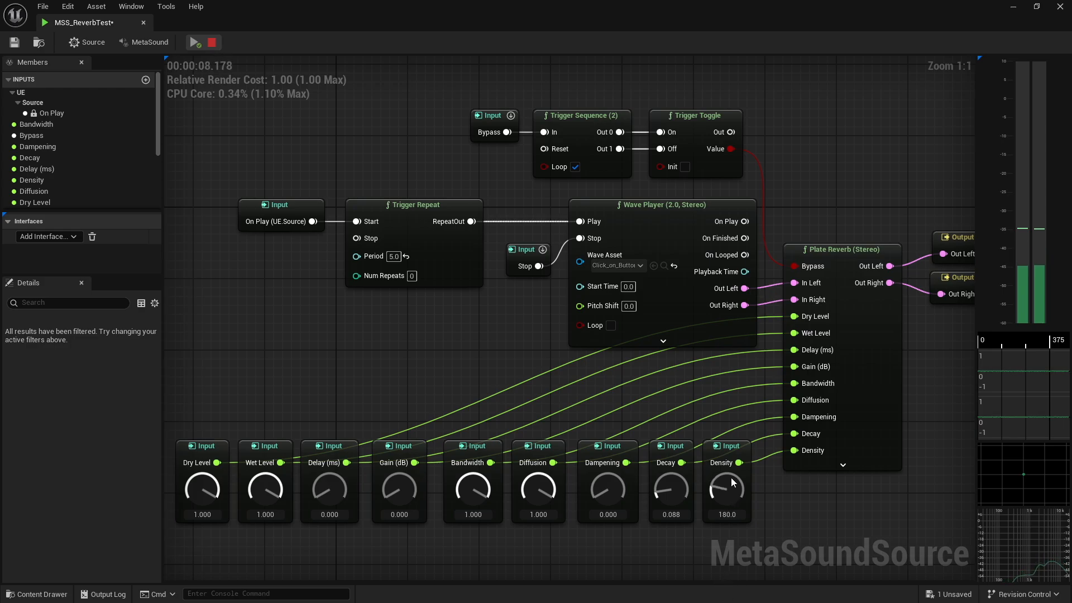
left_click_drag(731, 484, 733, 346)
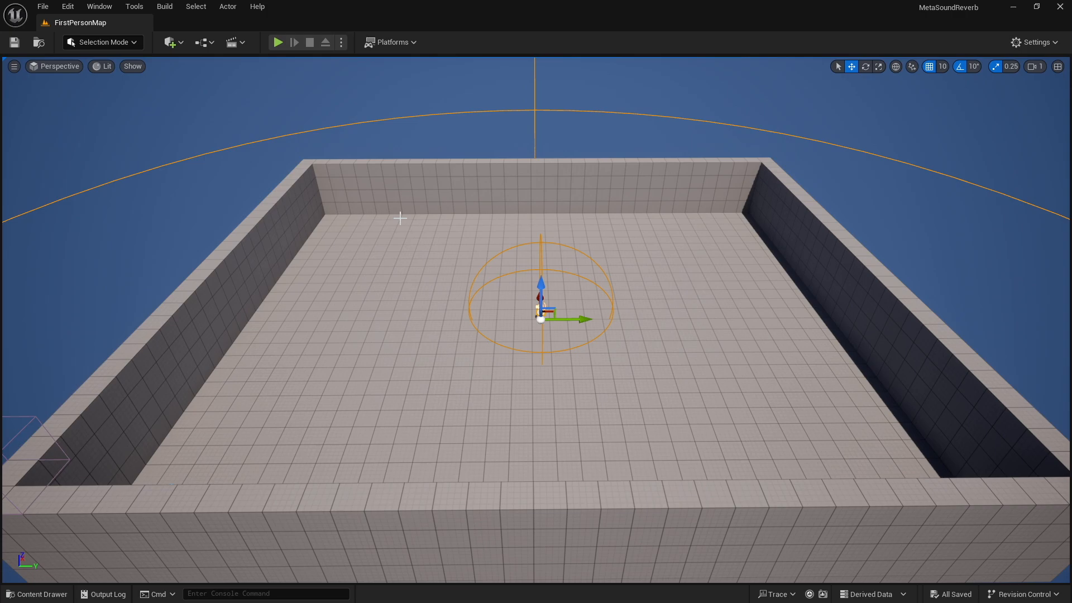
Navigate the level viewport around the walled room containing the sound source
key("a")
right_click_drag(660, 333, 1023, 326)
key("w")
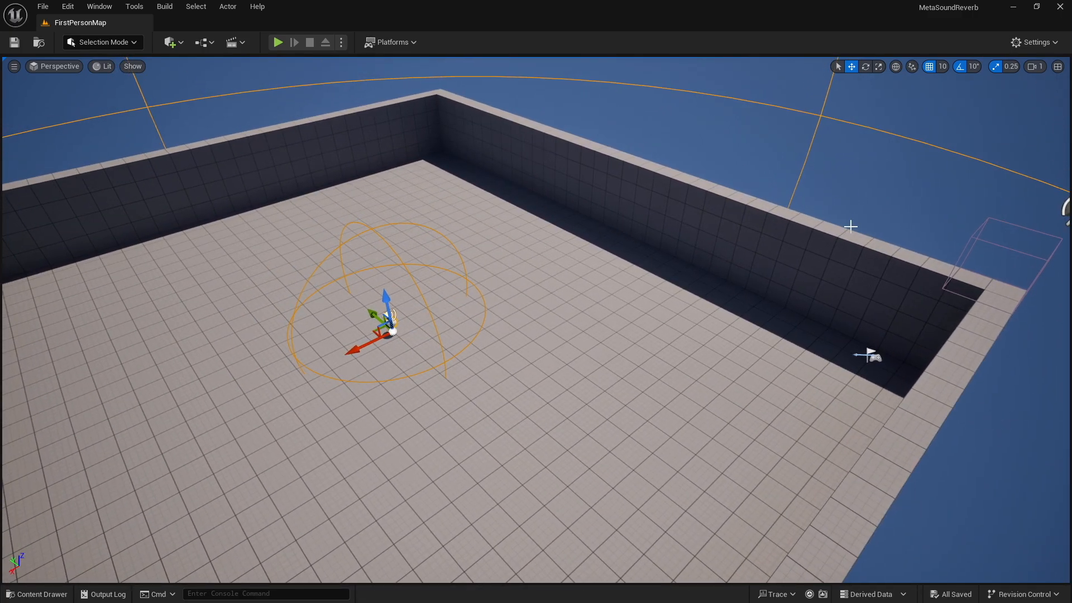
key("d")
right_click_drag(794, 311, 472, 320)
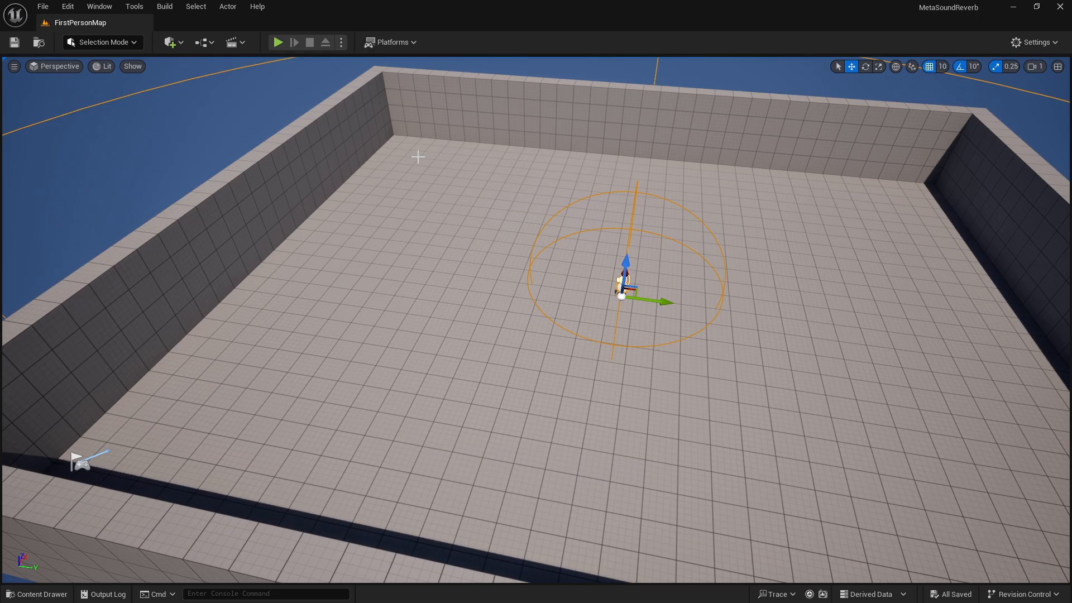
left_click_drag(636, 212, 550, 1)
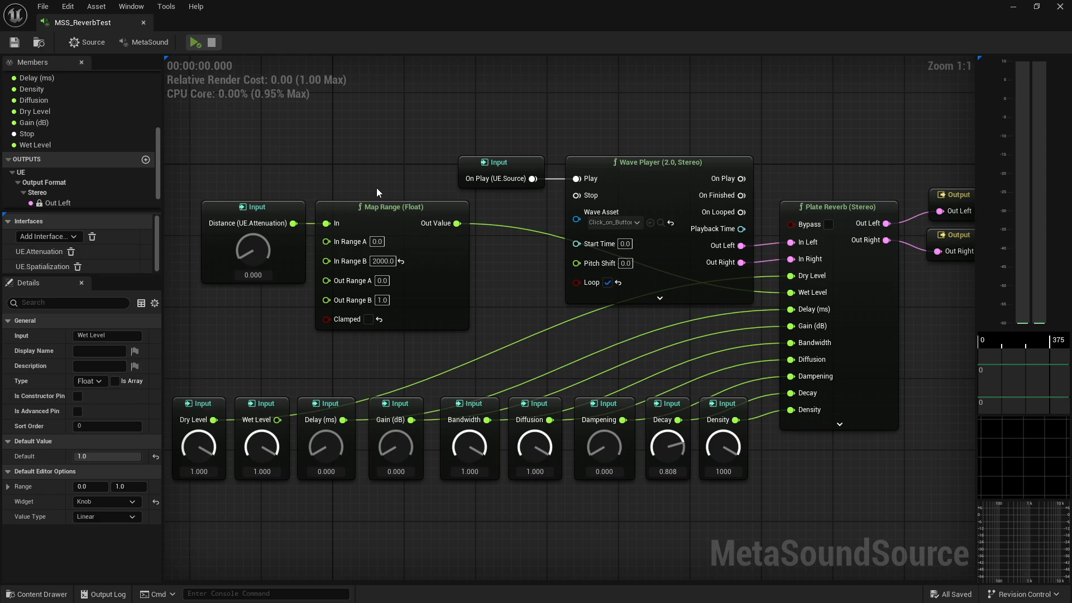
Examine the MetaSound graph's Distance input, Map Range node and Wet Level input feeding the reverb
right_click_drag(661, 131, 627, 150)
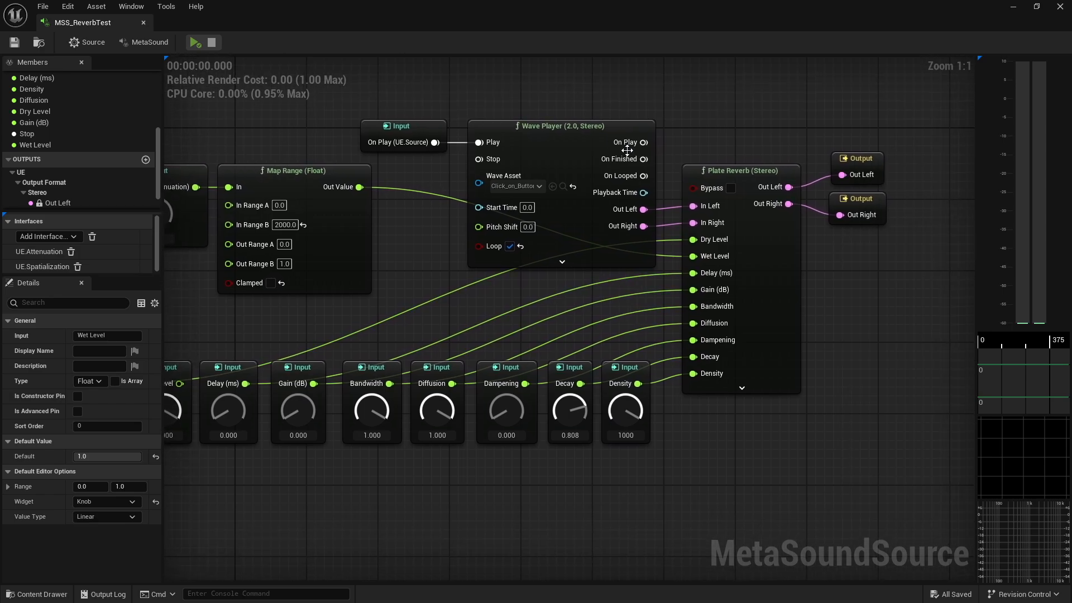
right_click_drag(435, 226, 493, 224)
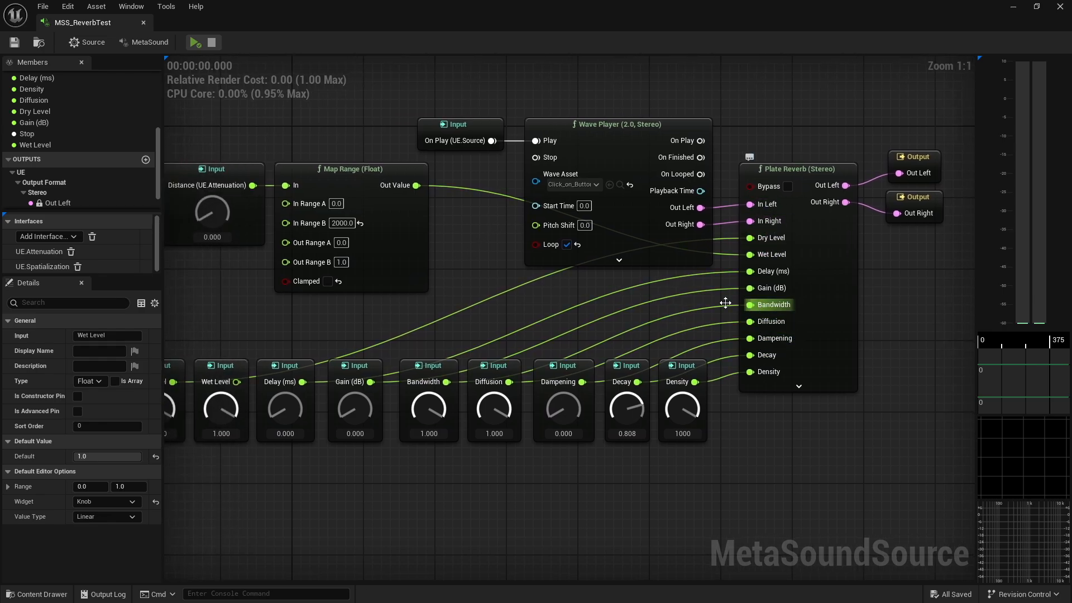
right_click_drag(478, 269, 601, 238)
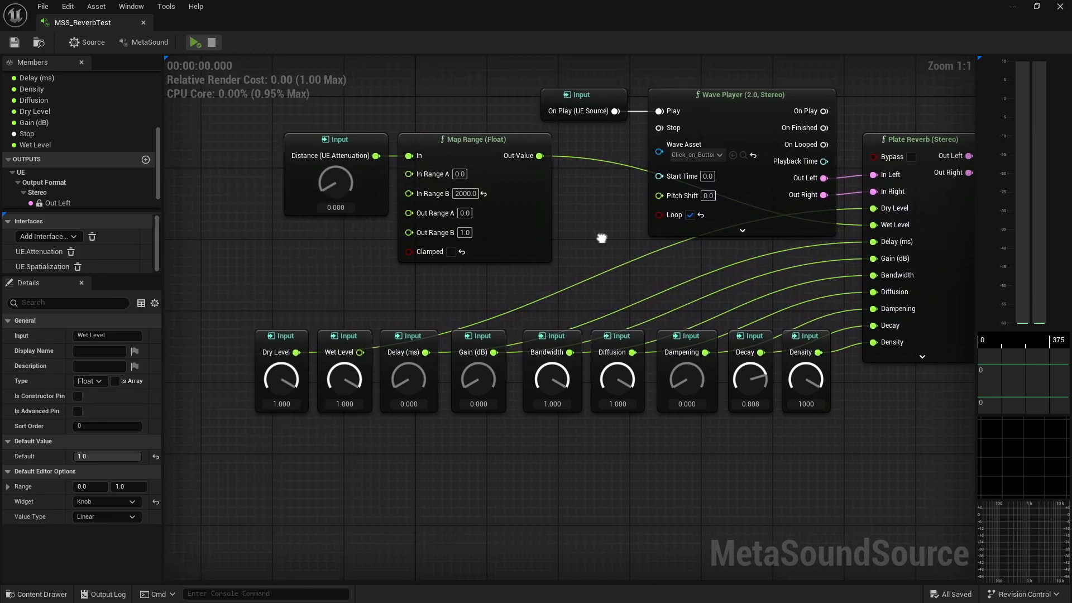
left_click(346, 340)
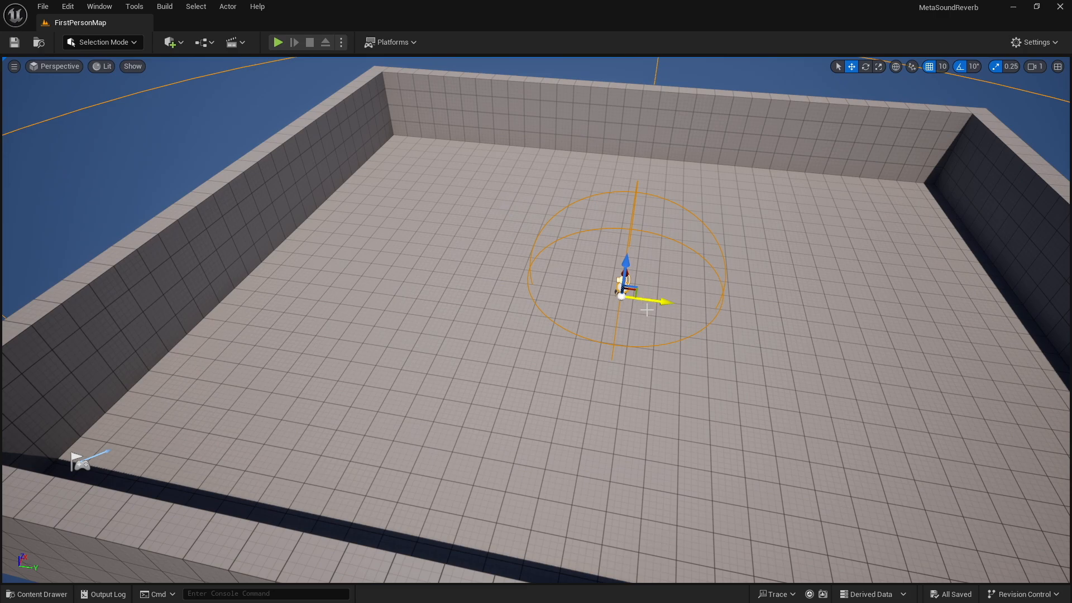
Fly the viewport camera up to the sound source and back out to an overview of the room
right_click_drag(646, 310, 734, 284)
key("w")
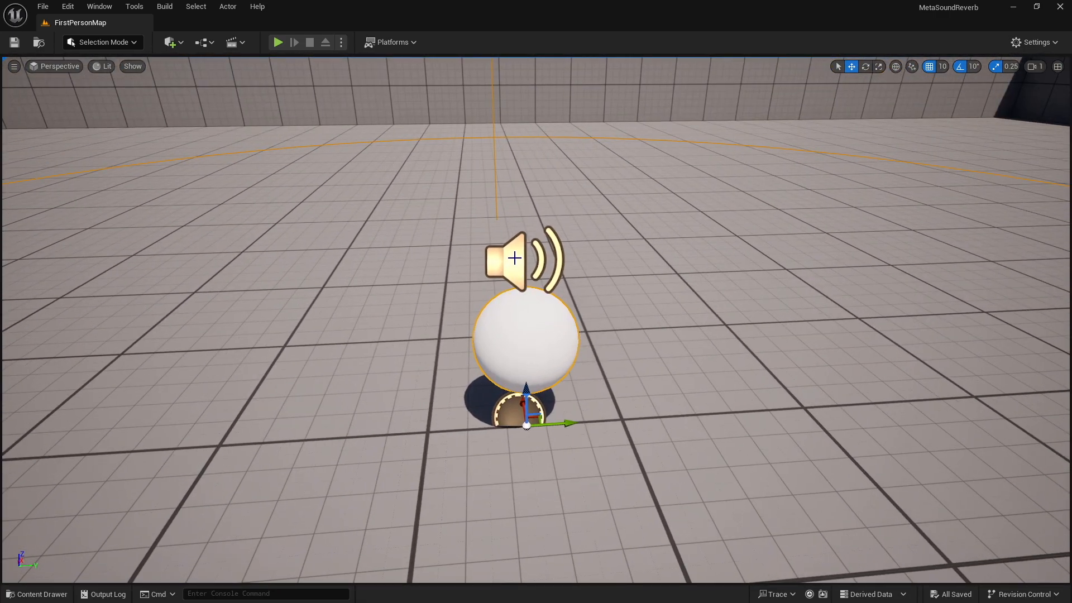
right_click_drag(720, 360, 910, 327)
key("a")
key("w")
key("s")
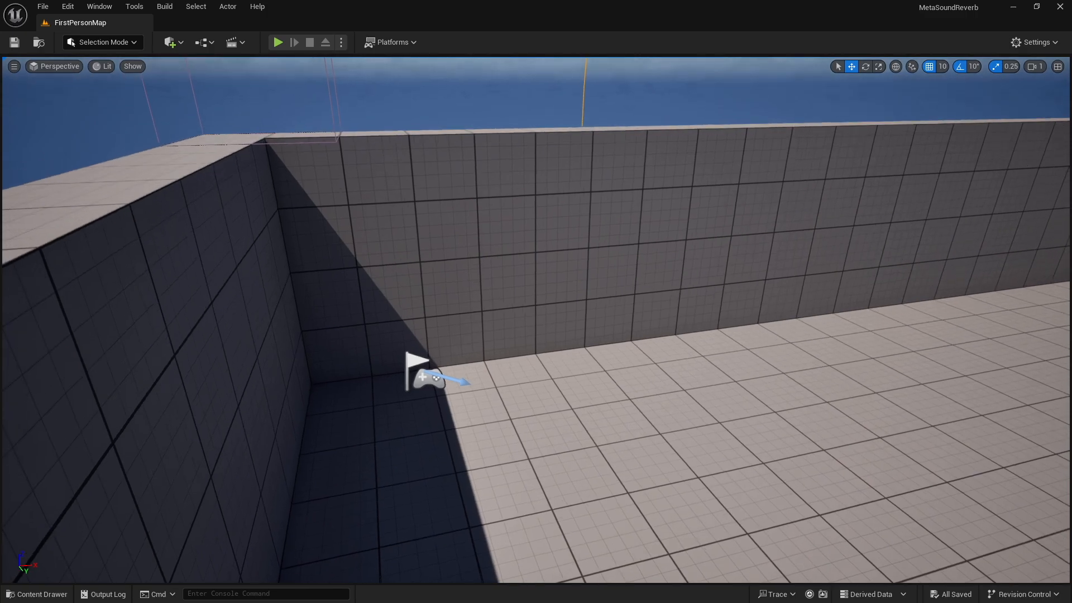
right_click_drag(529, 402, 734, 390)
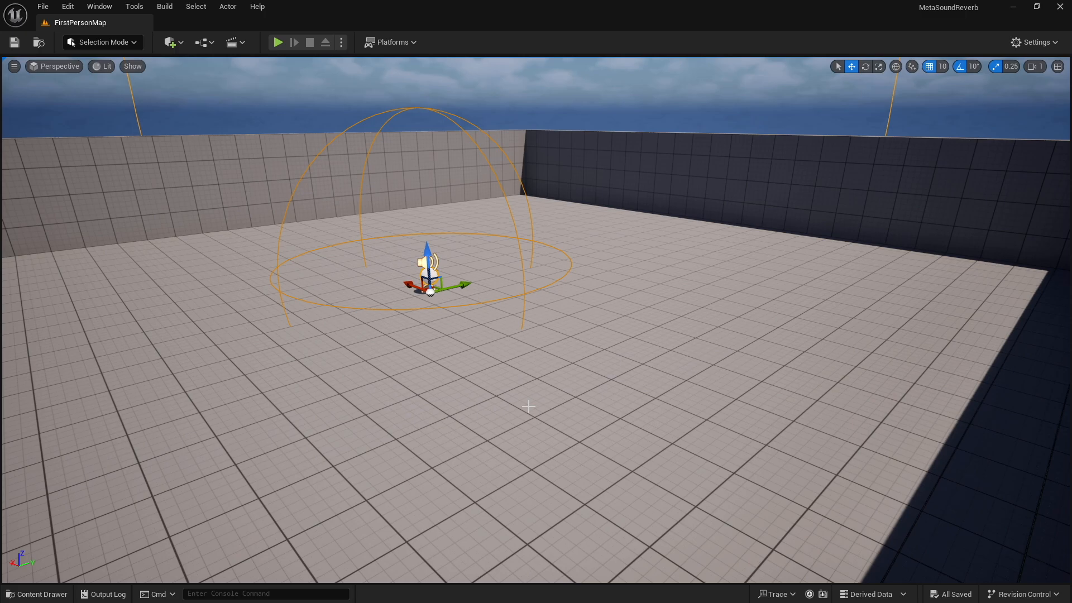
Play the level and walk toward the floating sphere sound source and back again while listening to the reverb
left_click(280, 43)
left_click(597, 324)
key("w")
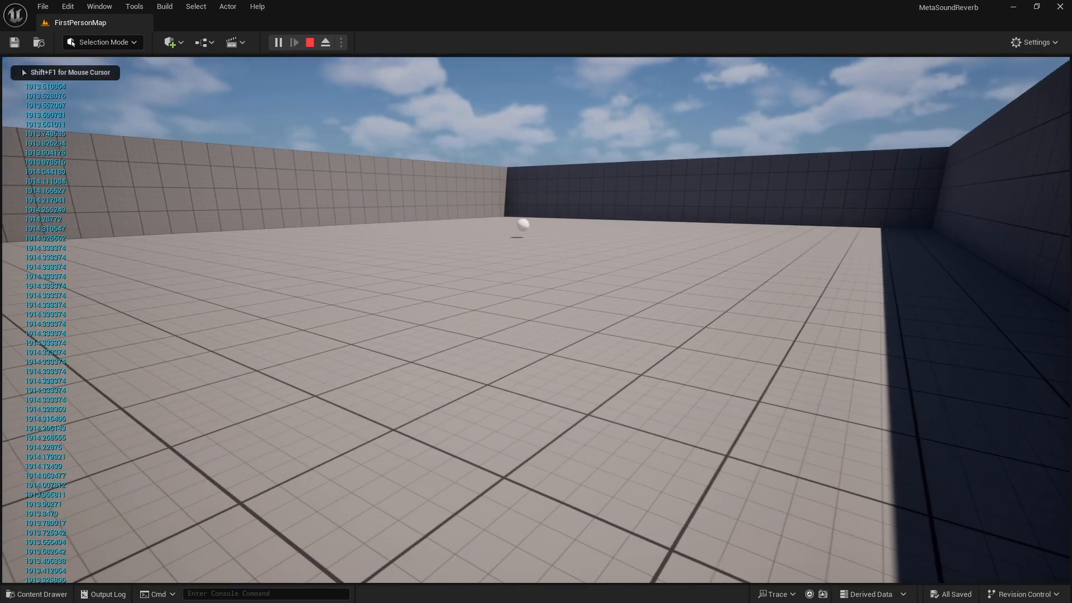
key("w")
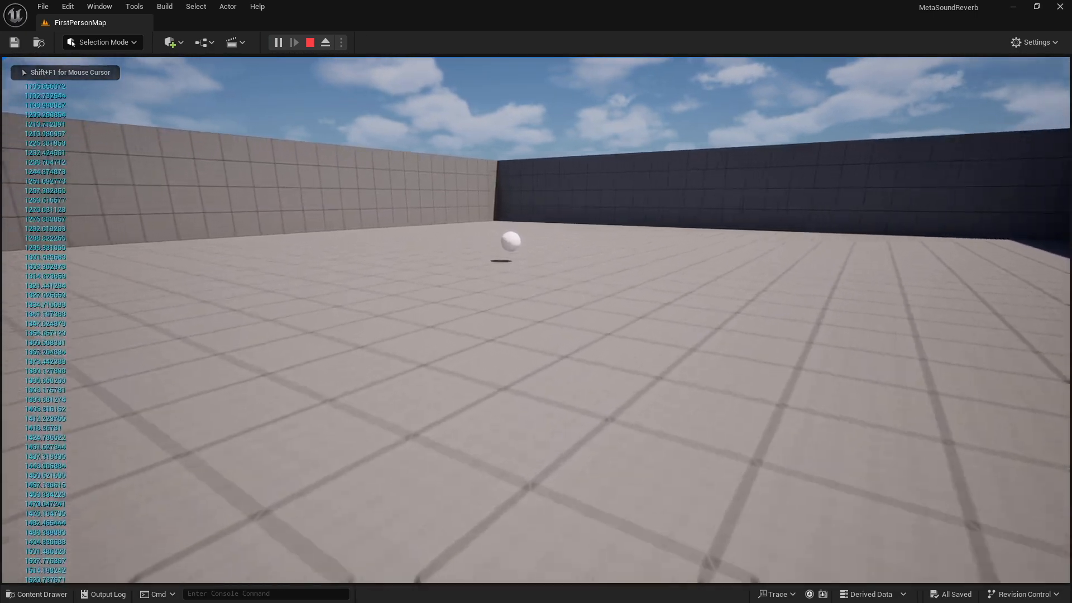
key("w")
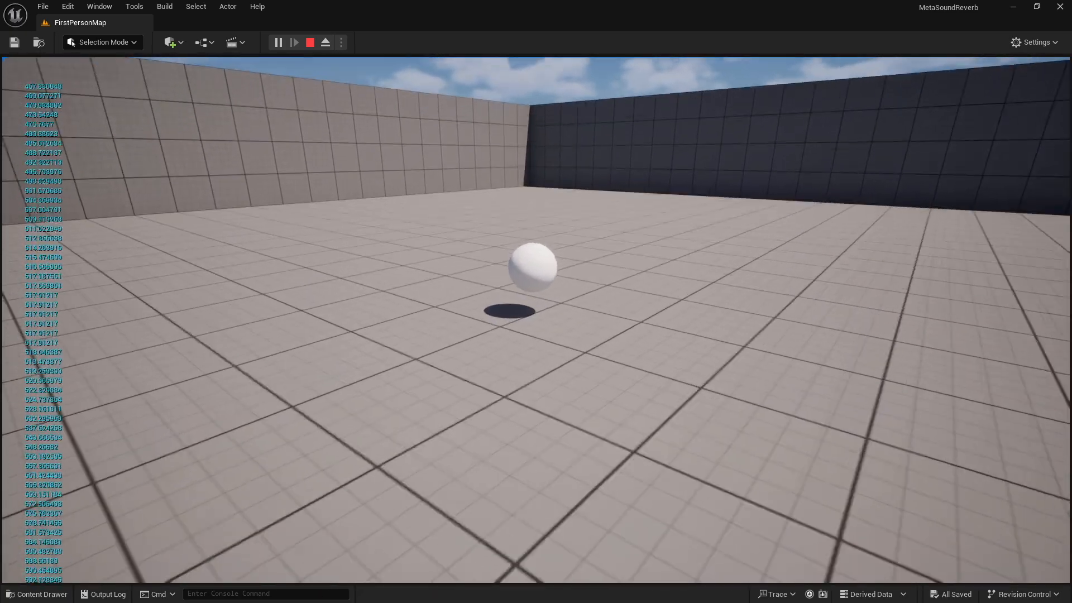
key("w")
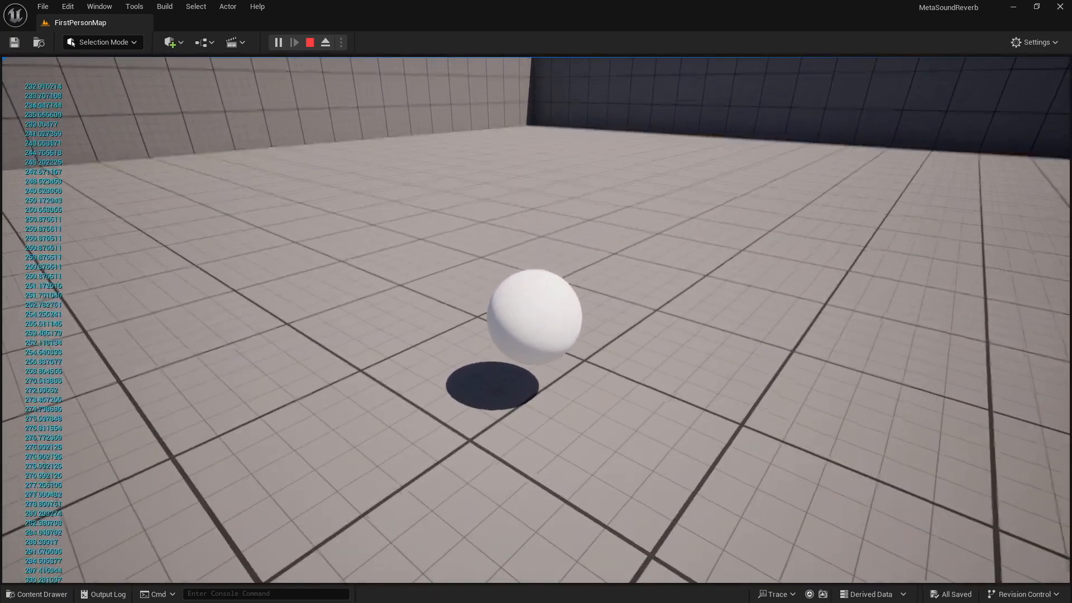
key("s")
key("s")
key("s")
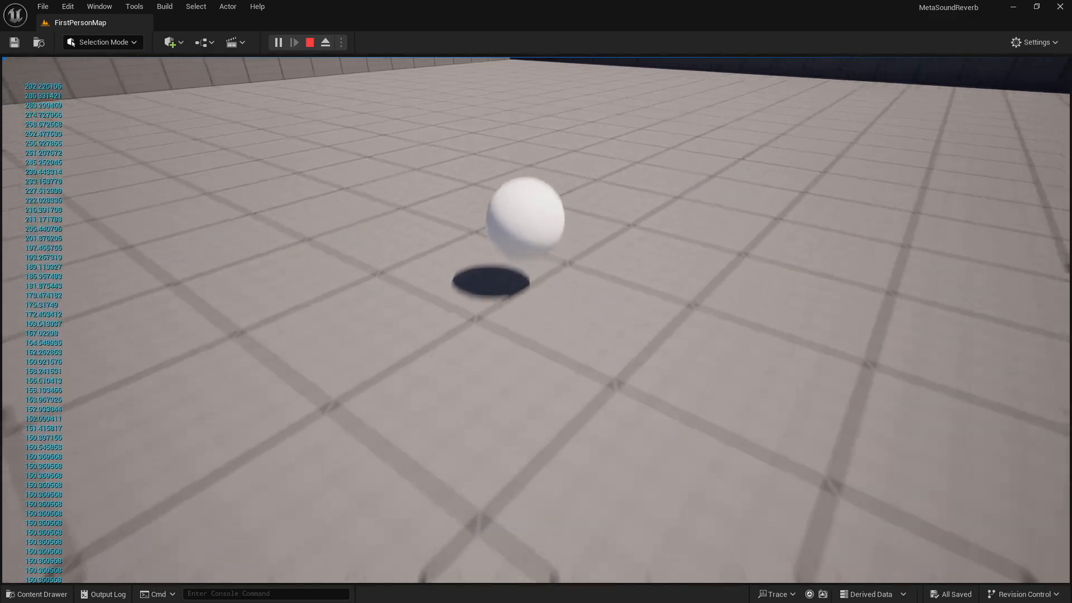
key("s")
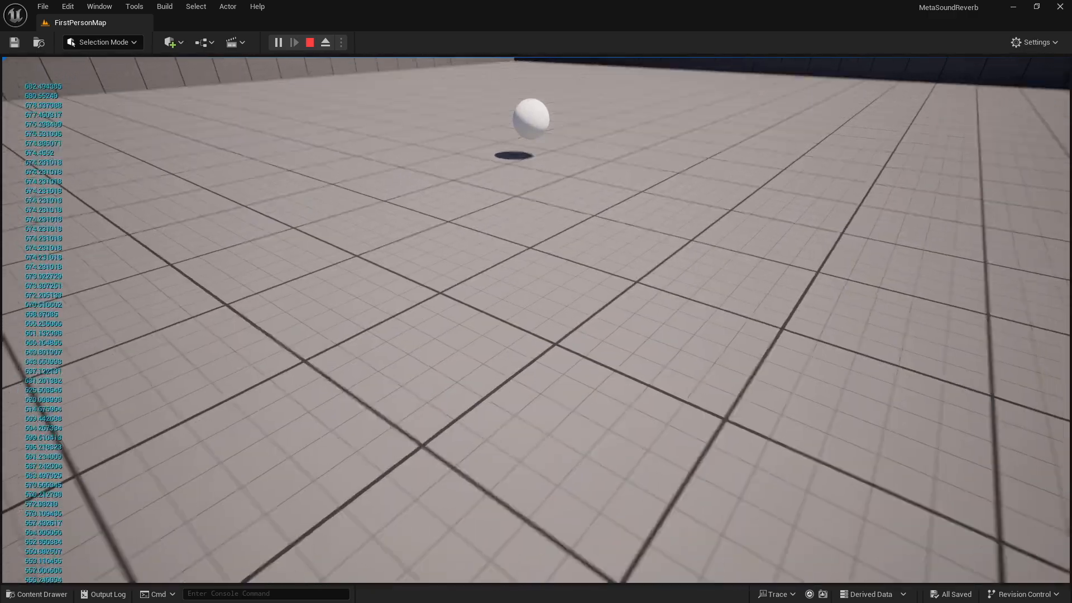
key("s")
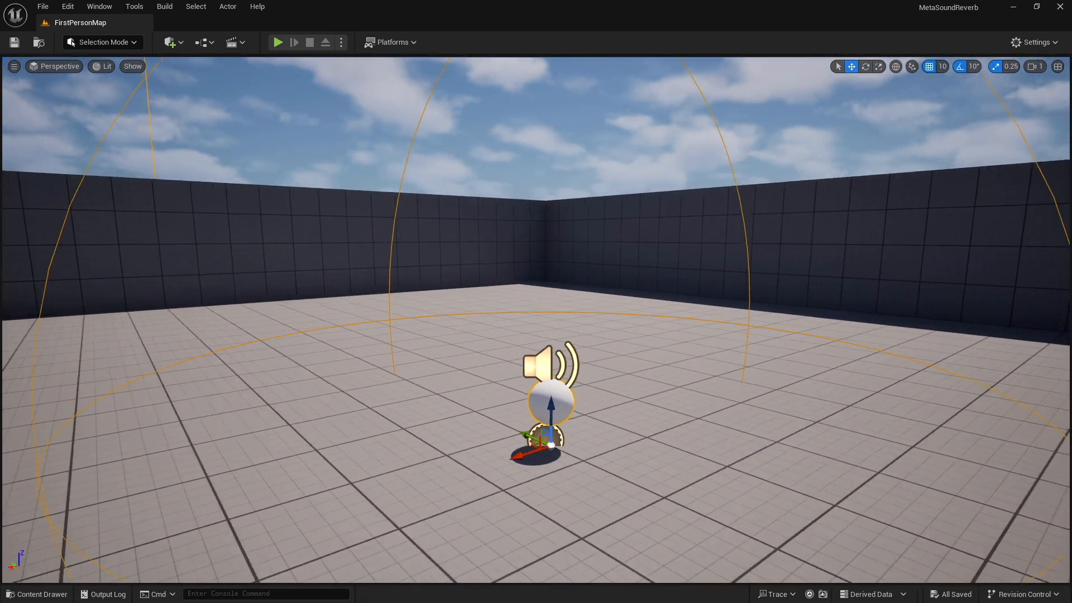
Orbit the editor viewport around the sound source and its attenuation sphere
key("a")
right_click_drag(536, 320, 742, 304)
key("d")
right_click_drag(536, 320, 228, 365)
key("e")
mouse_move(631, 370)
right_mouse_down()
mouse_move(756, 370)
mouse_move(505, 370)
mouse_move(631, 370)
right_mouse_up()
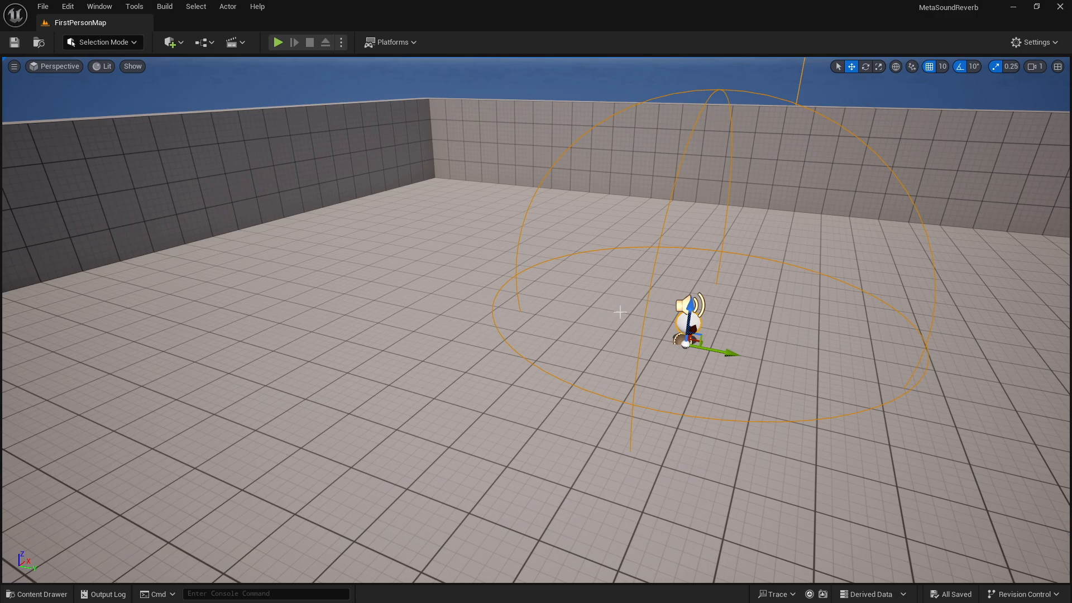
Open the BP_Hallway blueprint and inspect its Box component inside the hallway walls
left_click_drag(1071, 161, 737, 1)
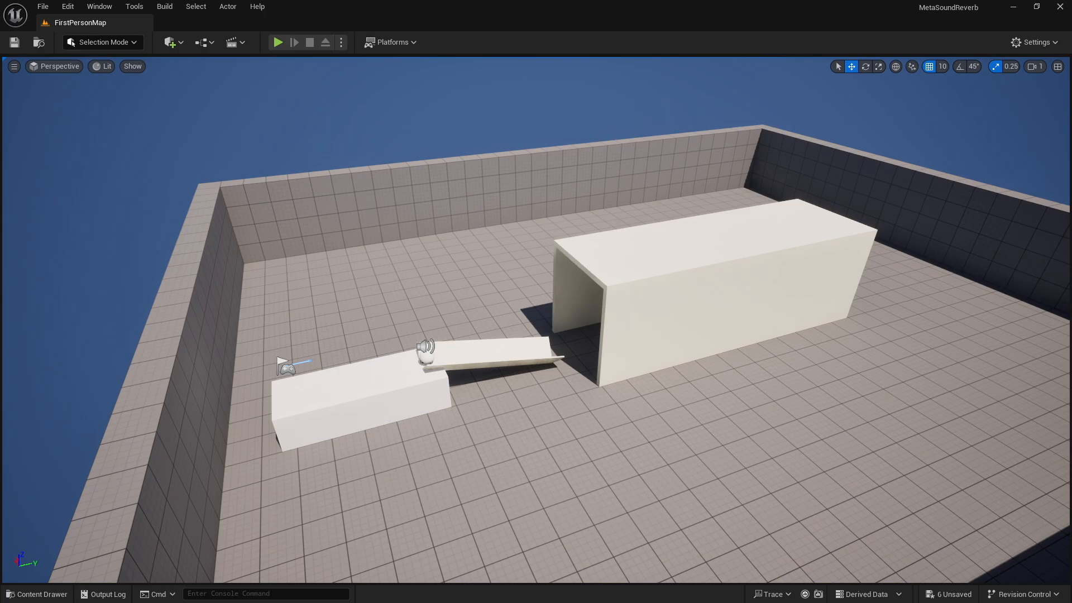
left_click_drag(1071, 335, 407, 1)
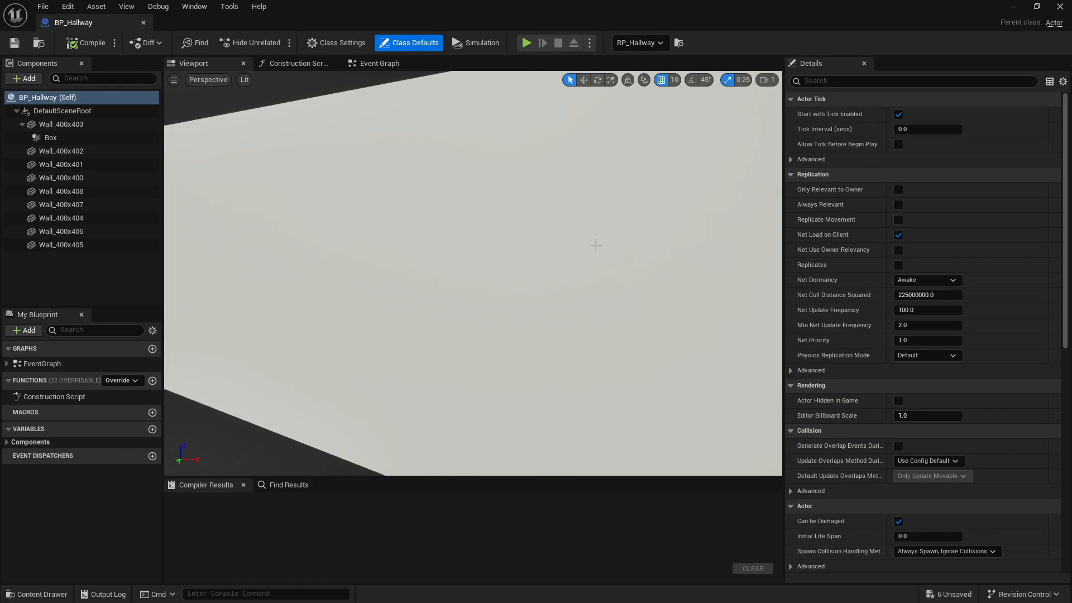
key("s")
right_click_drag(594, 242, 457, 250)
key("d")
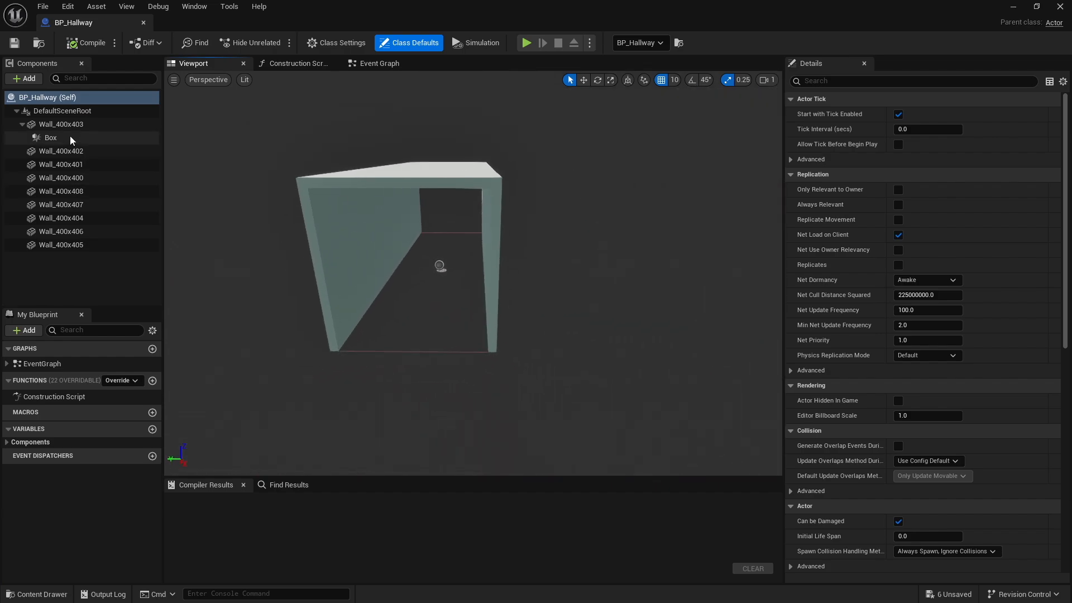
left_click(71, 139)
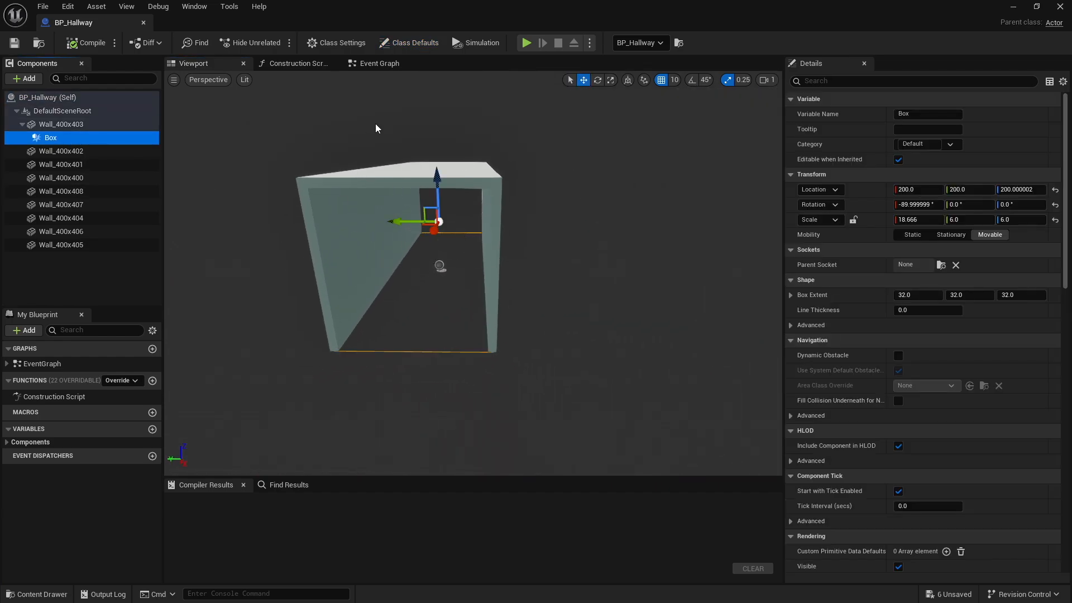
left_click(376, 64)
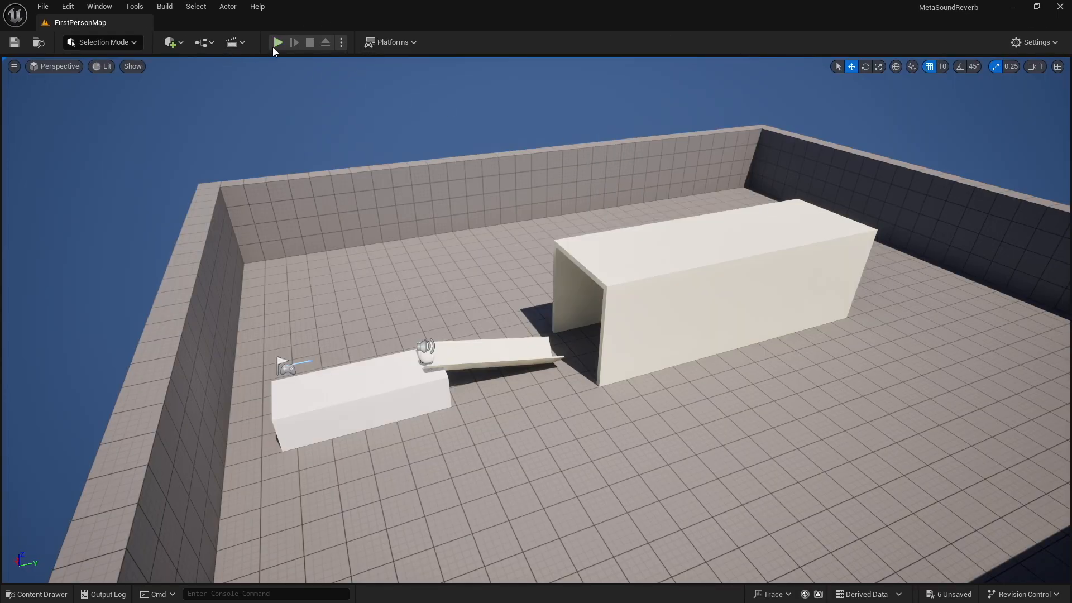
Play the level and walk through the hallway and around it while listening to the reverb change
left_click(277, 41)
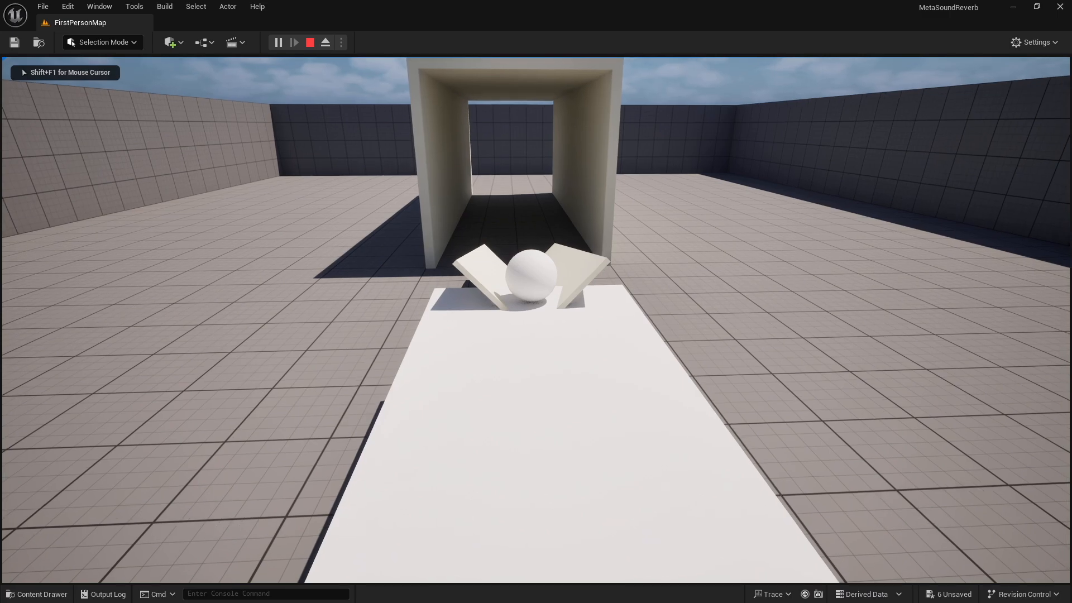
key("w")
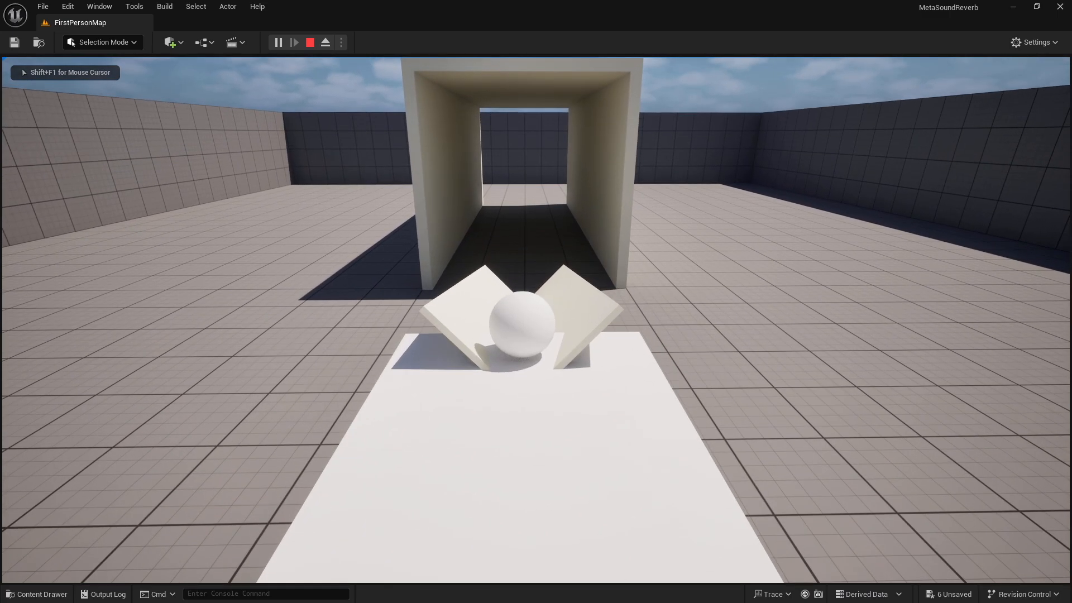
key("a")
key("d")
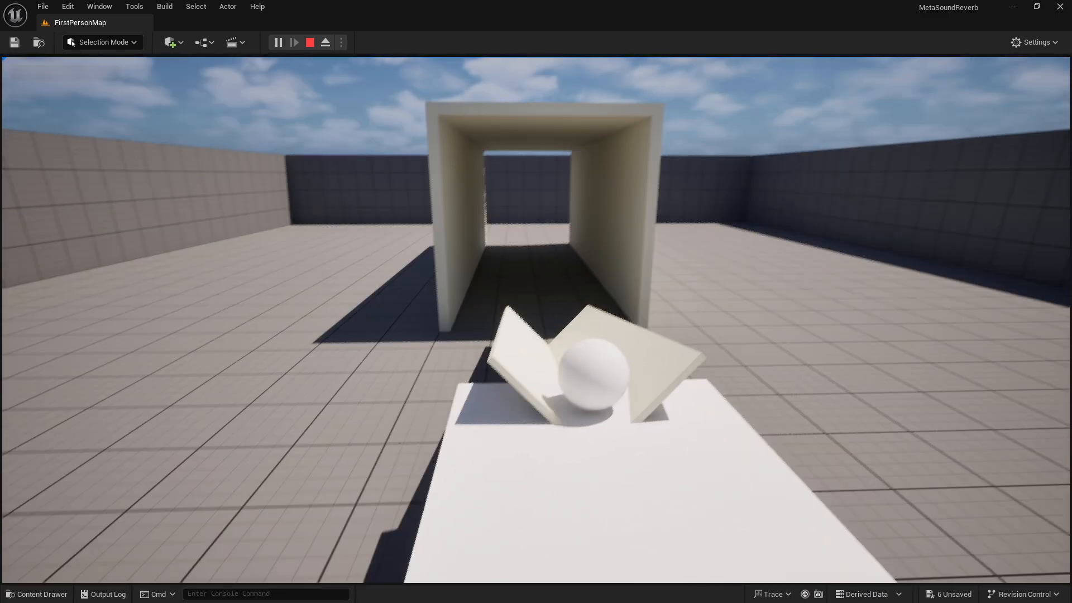
key("w")
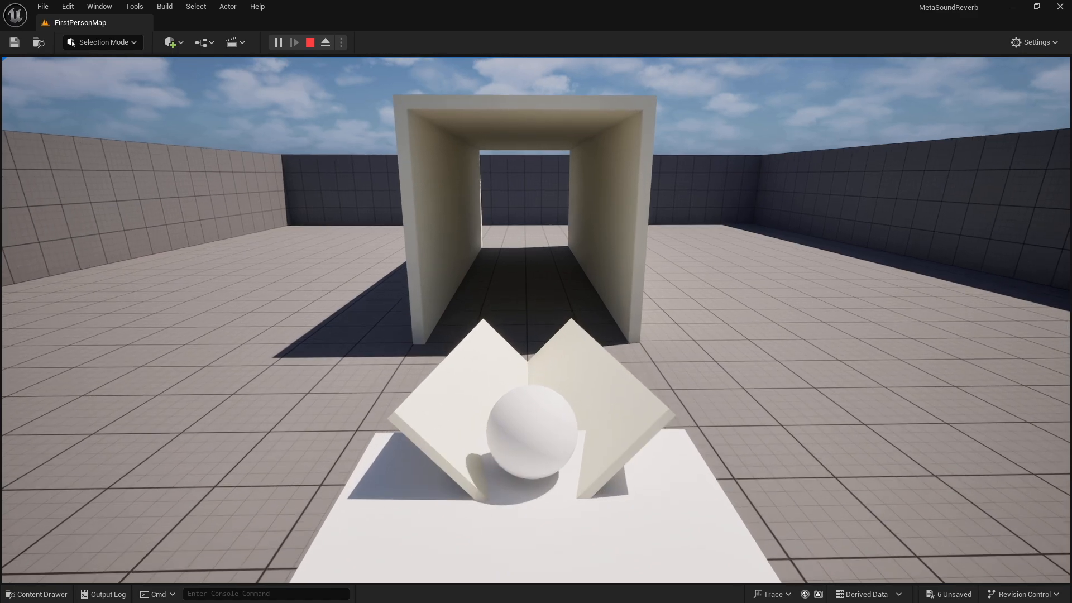
key("w")
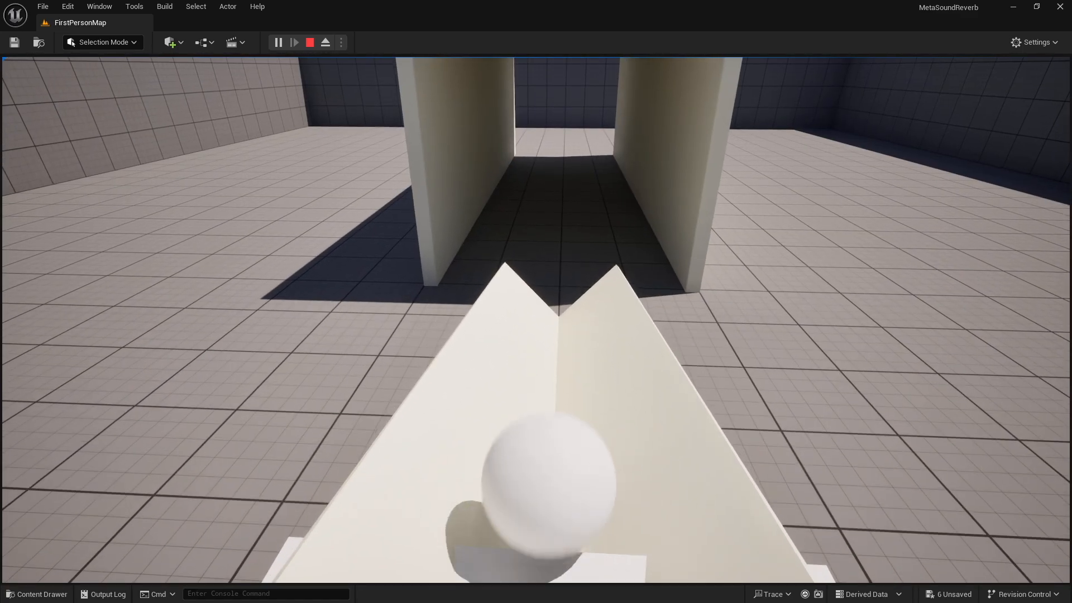
key("s")
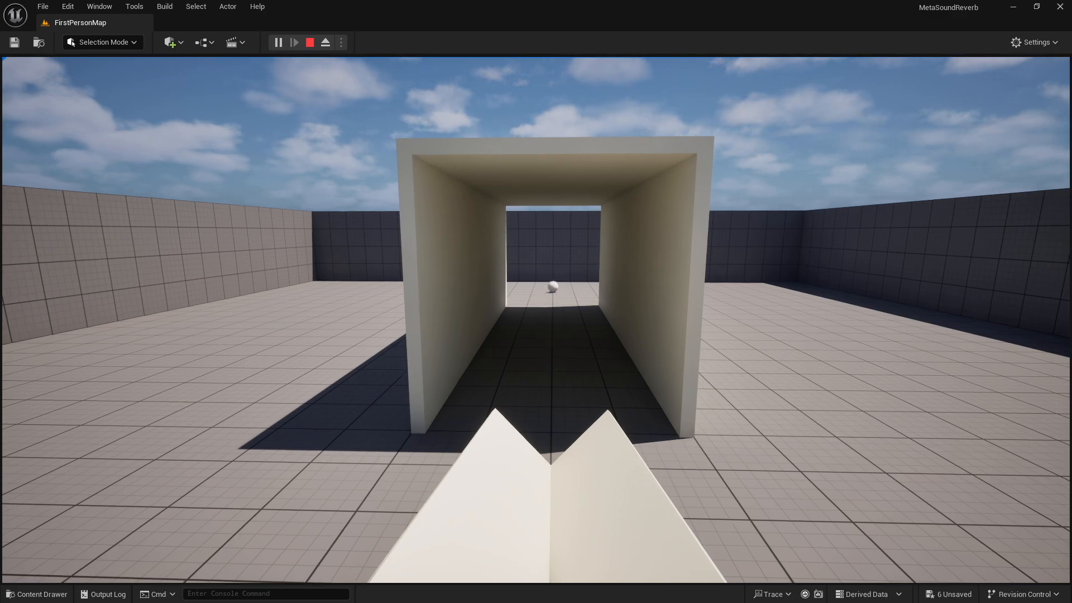
key("w")
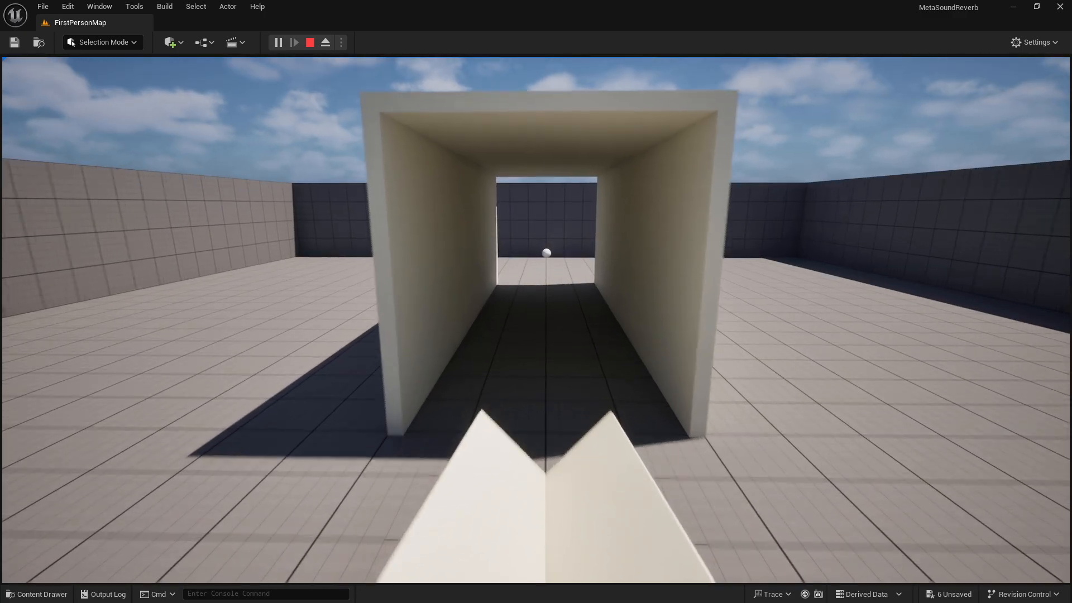
key("w")
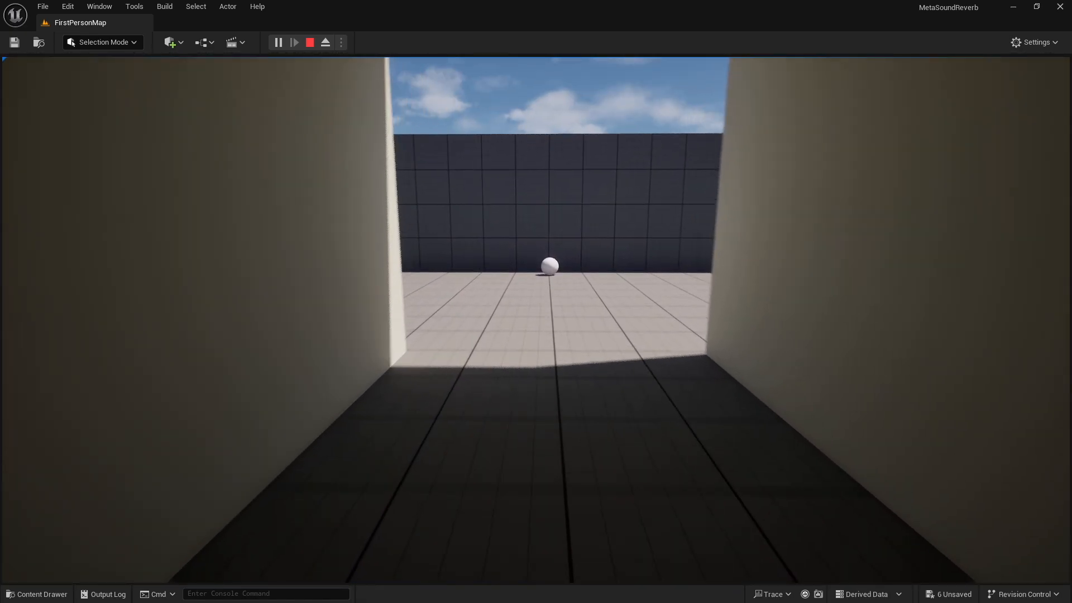
key("w")
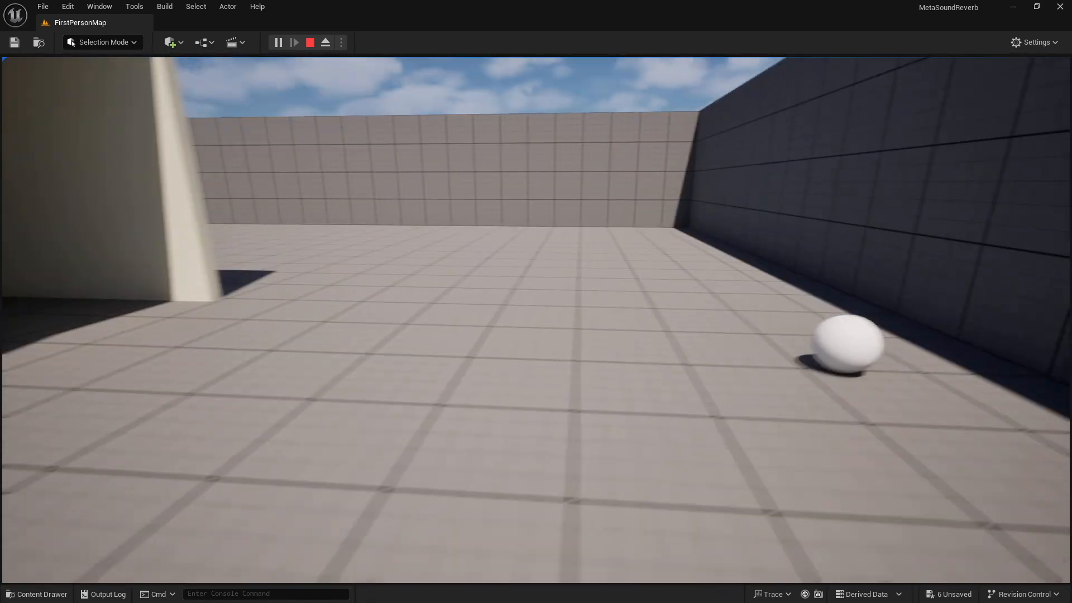
key("d")
key("w")
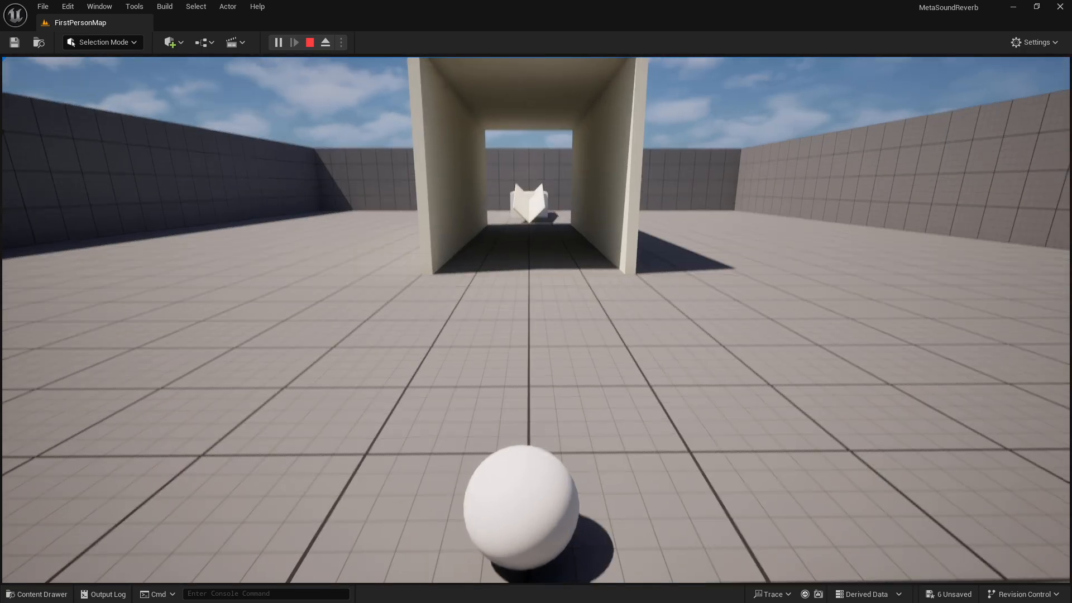
key("w")
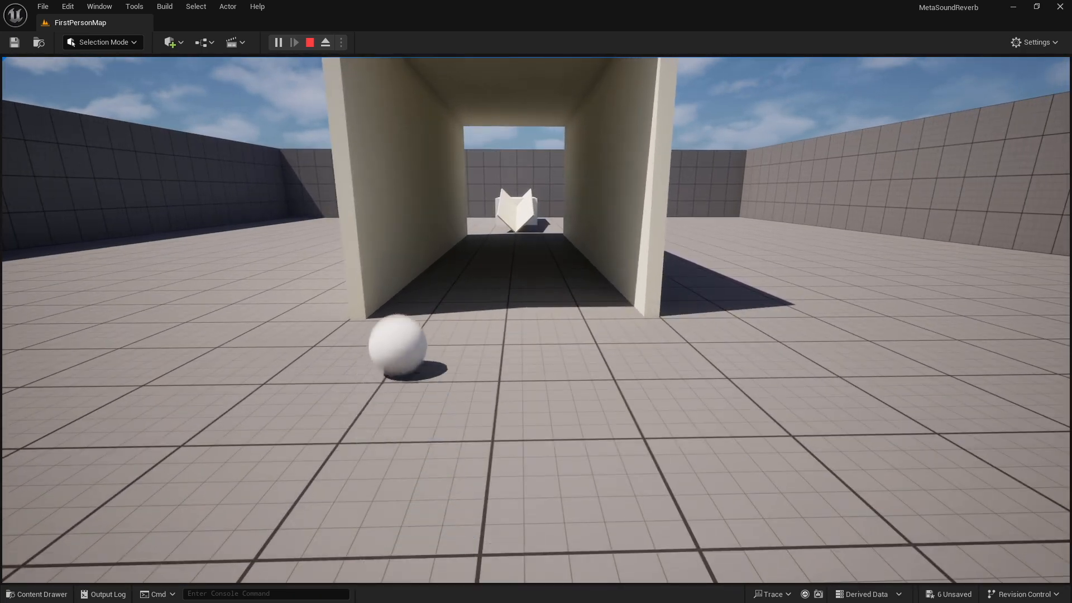
key("w")
key("a")
key("w")
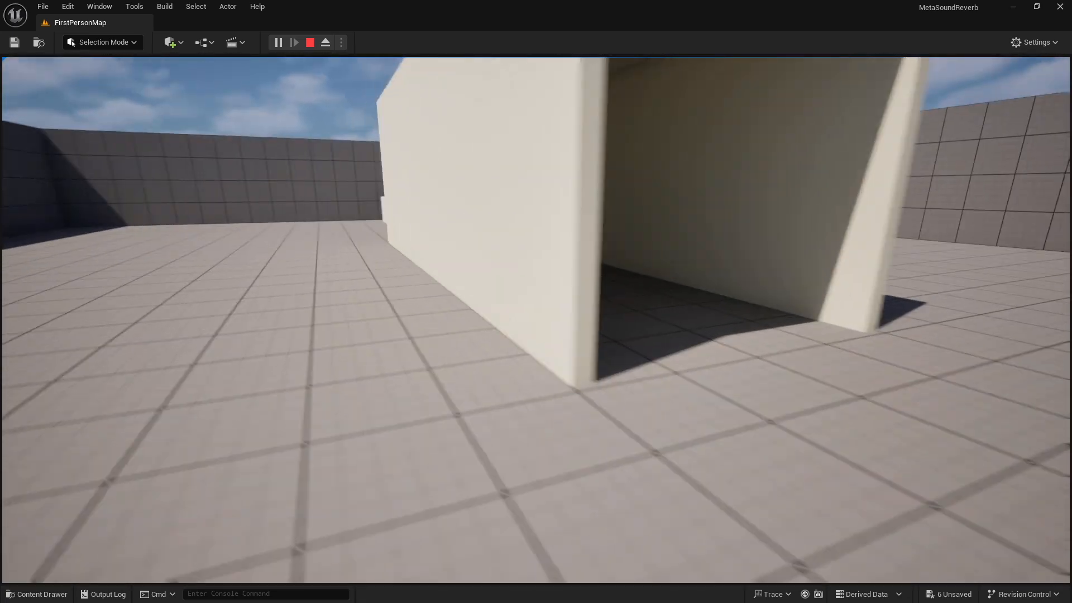
key("a")
key("a")
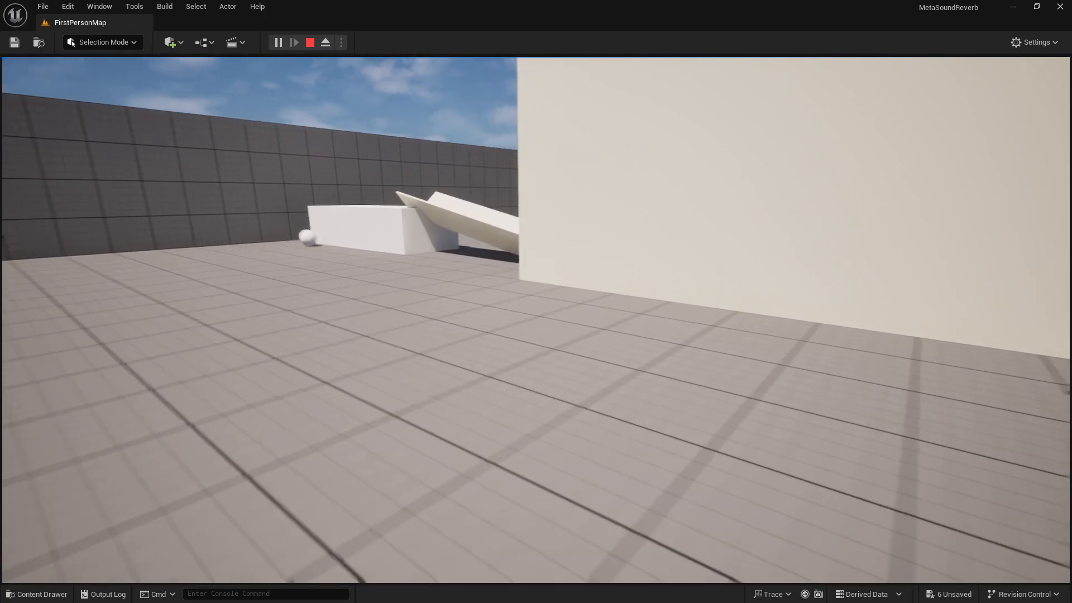
key("a")
right_click_drag(501, 359, 793, 306)
key("a")
key("e")
key("w")
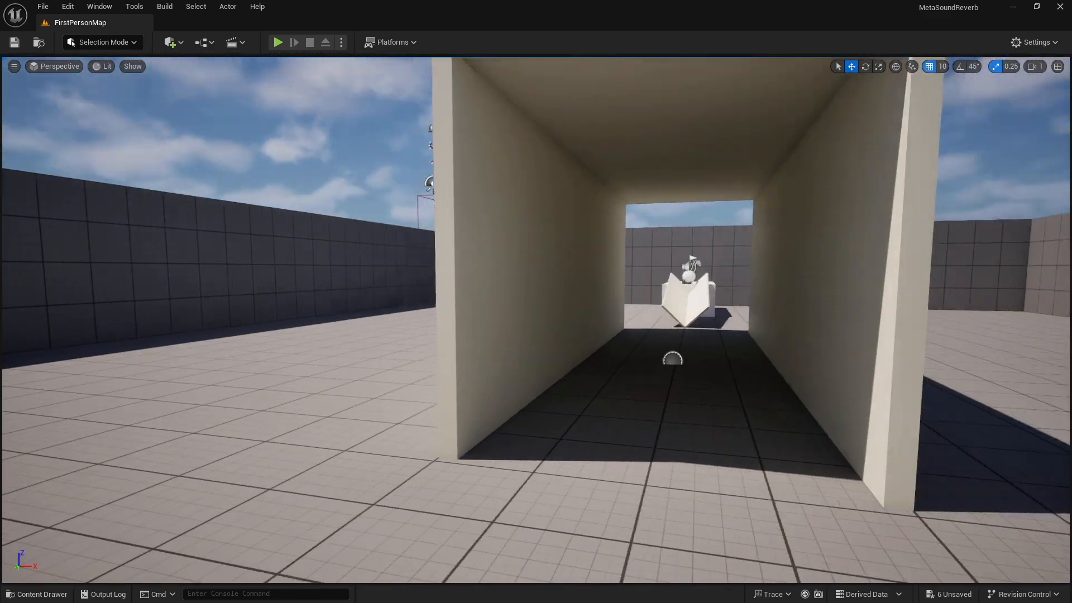
Examine the MSS_Footsteps MetaSound graph where the Wave Player feeds three Audio Bus Writer nodes
key("a")
right_click_drag(536, 320, 490, 354)
key("s")
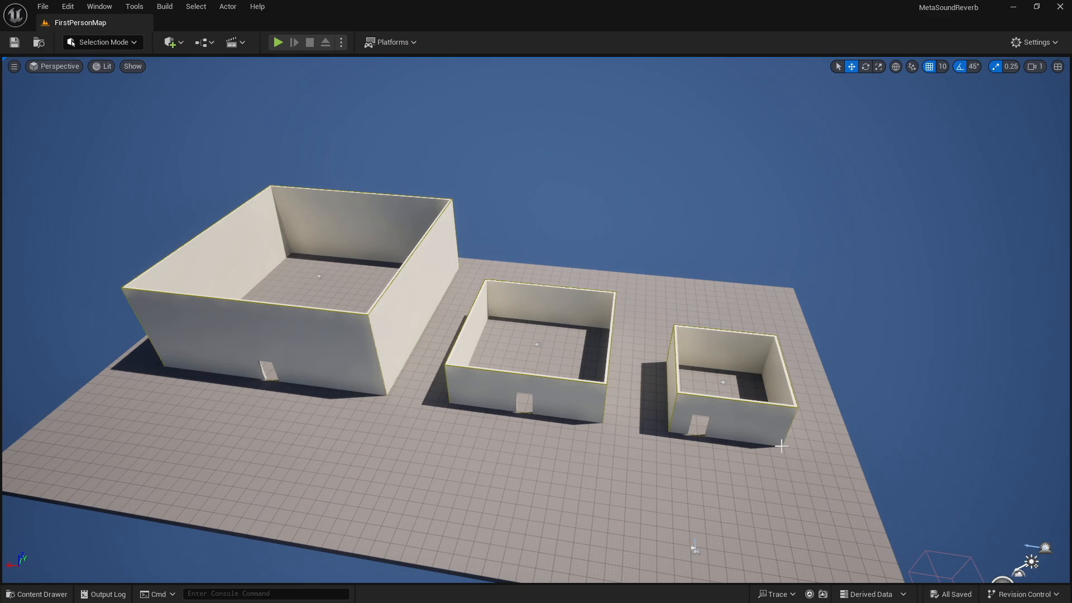
right_click_drag(536, 319, 602, 315)
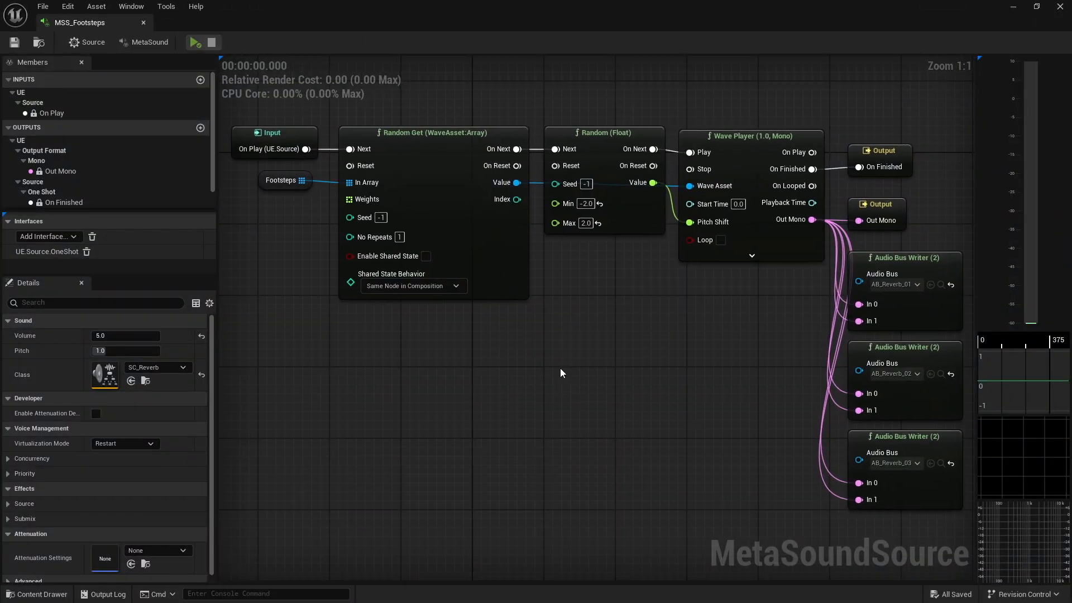
right_click_drag(760, 344, 511, 358)
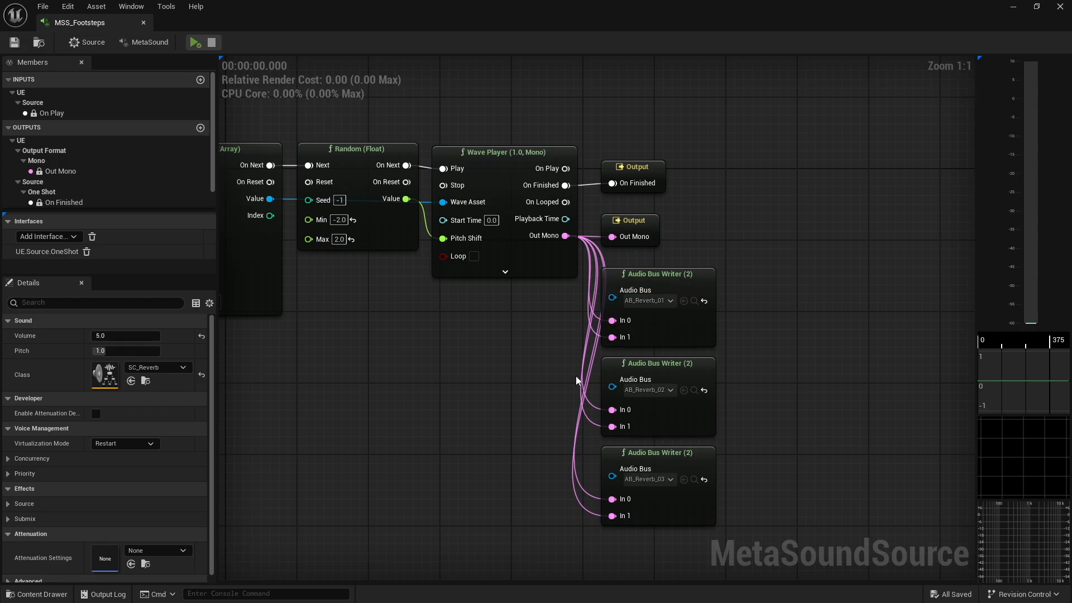
right_click_drag(574, 376, 513, 301)
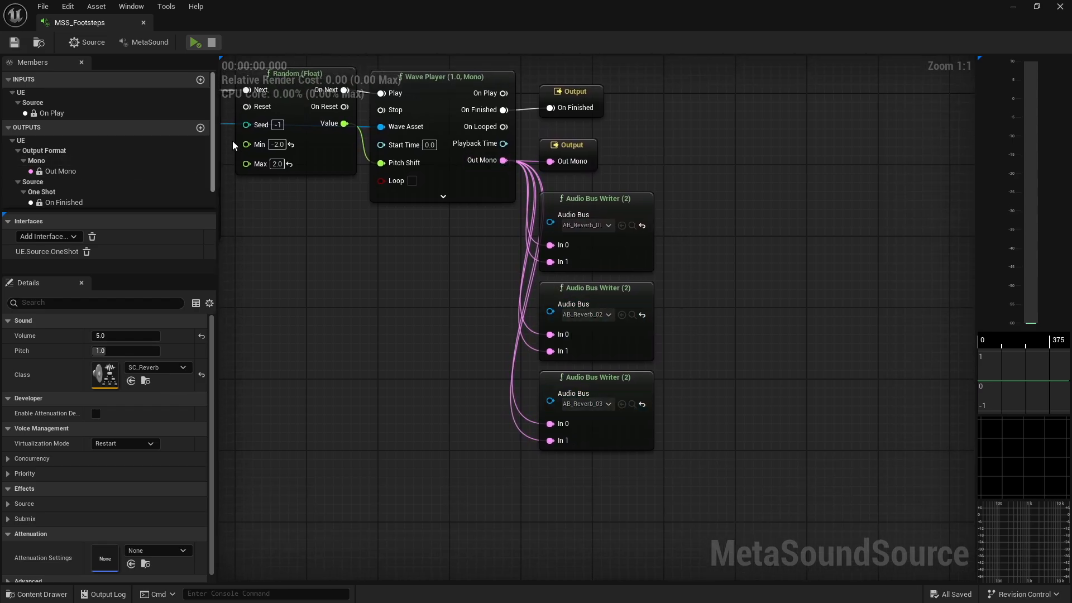
Open the MetaSound assigned to AudioVolume_02's reverb area sound component
left_click(1064, 7)
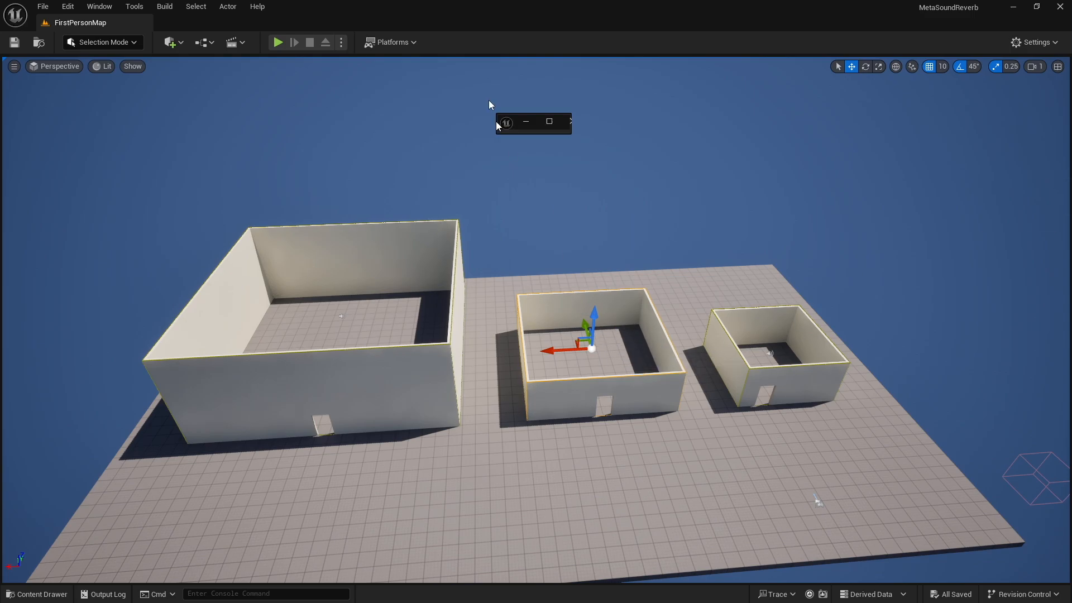
left_click_drag(496, 123, 475, 1)
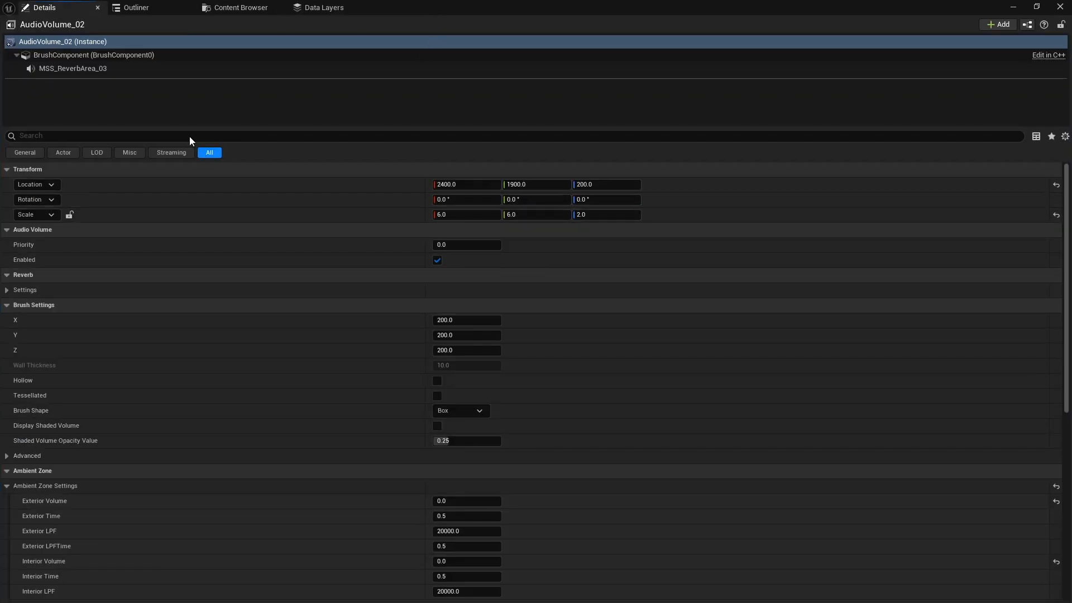
left_click(86, 68)
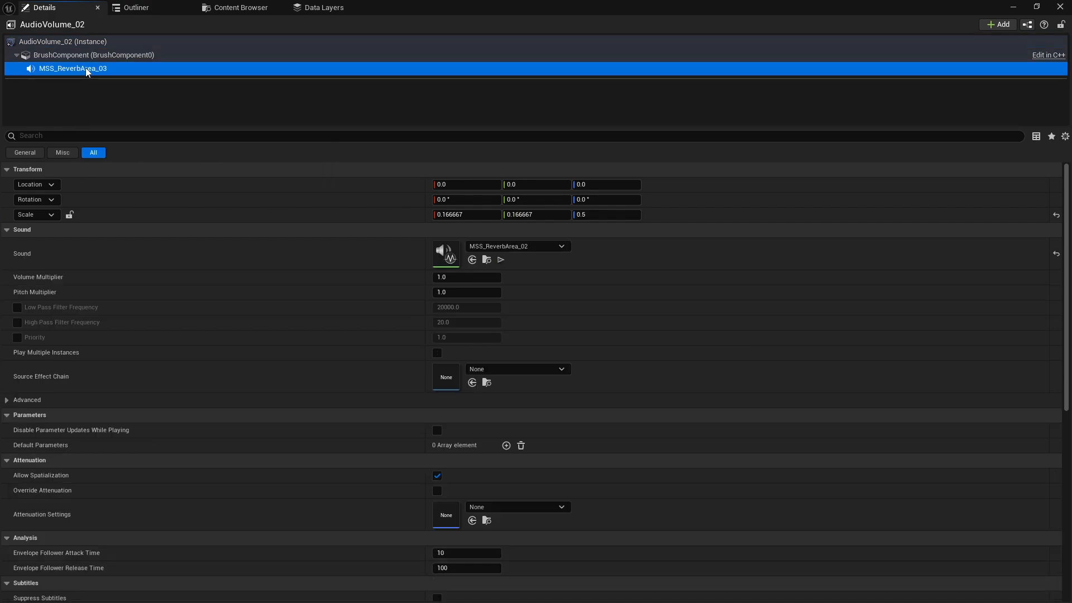
double_click(445, 254)
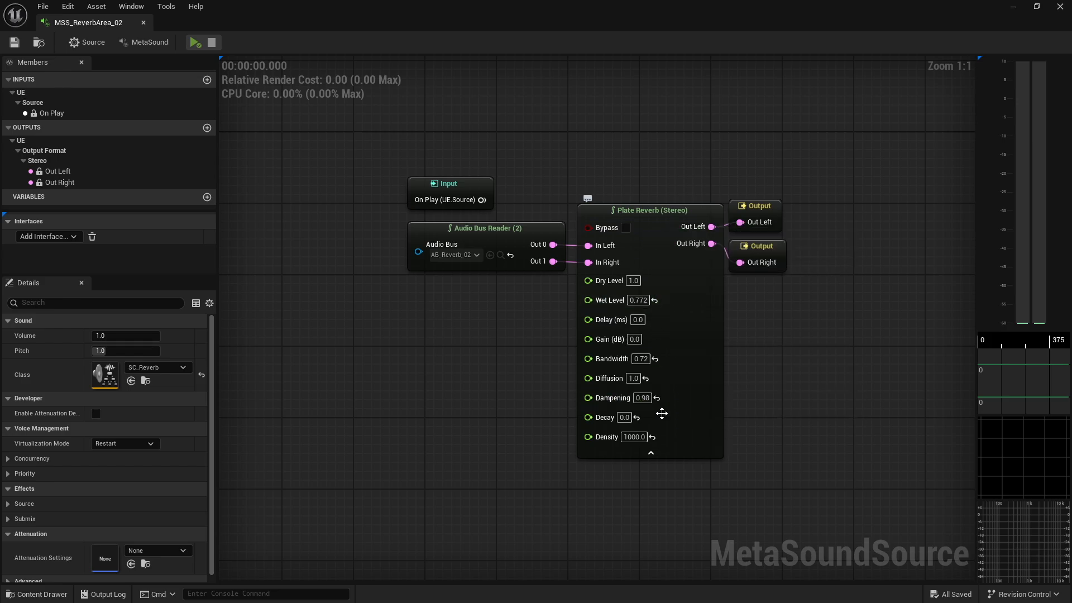
Play the level and walk in and out of the rooms while listening to how the footstep reverb changes
left_click(143, 22)
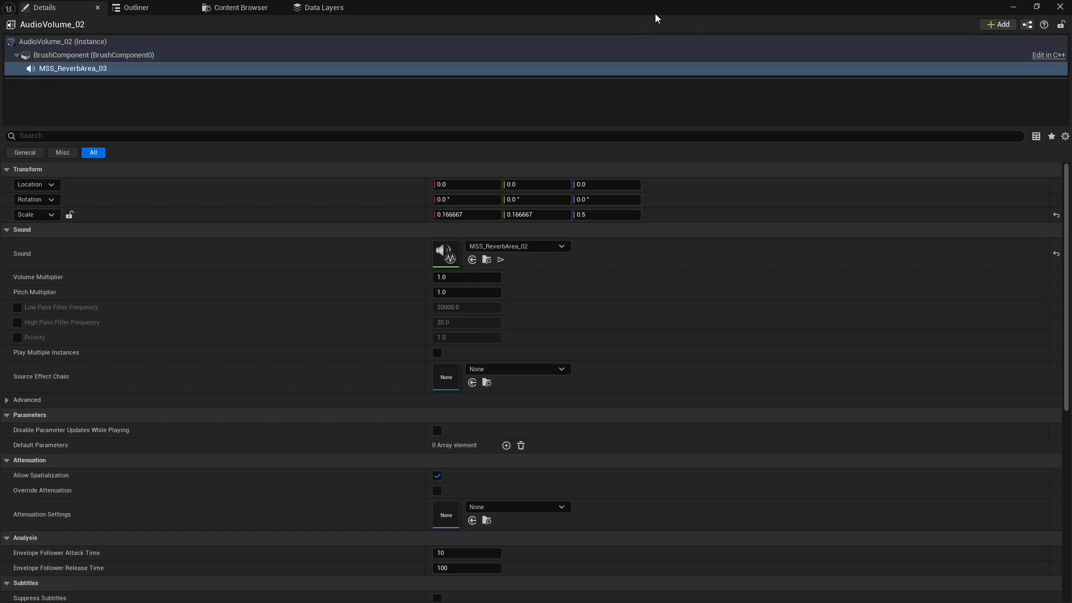
left_click_drag(656, 18, 740, 89)
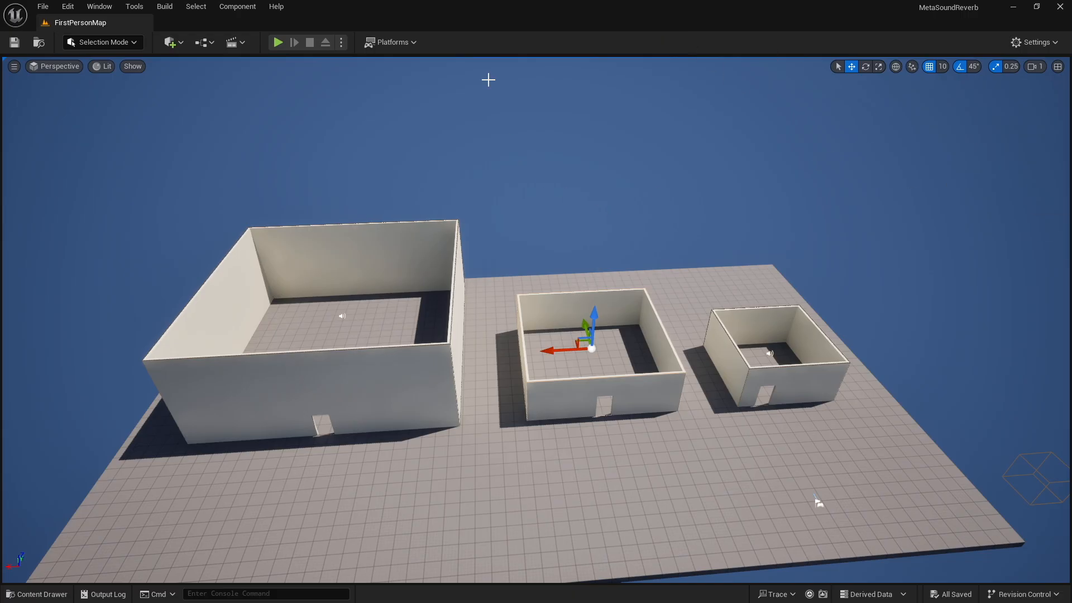
left_click(277, 42)
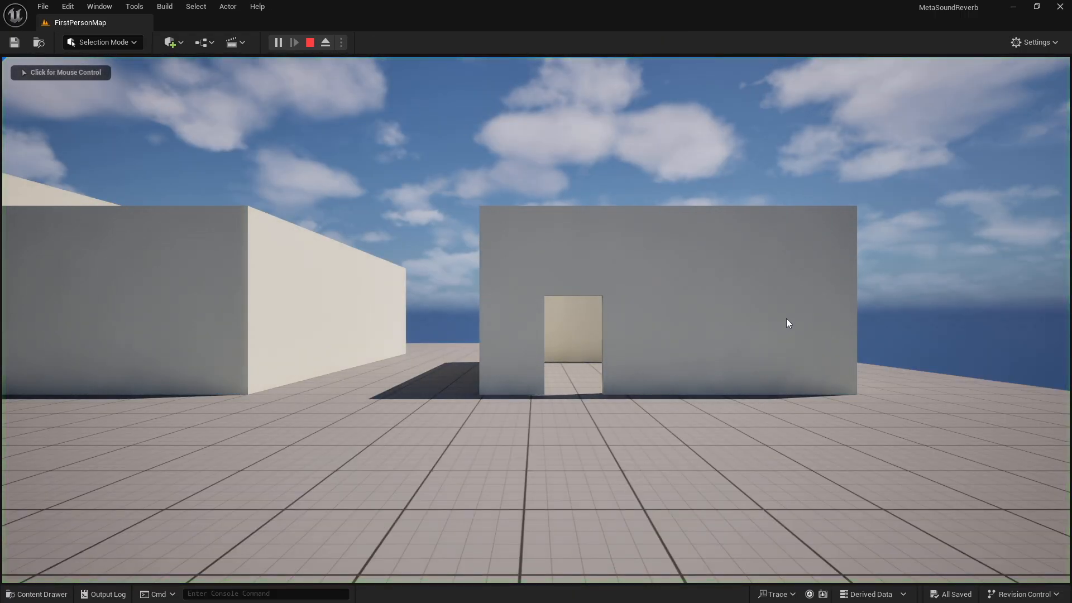
left_click(787, 320)
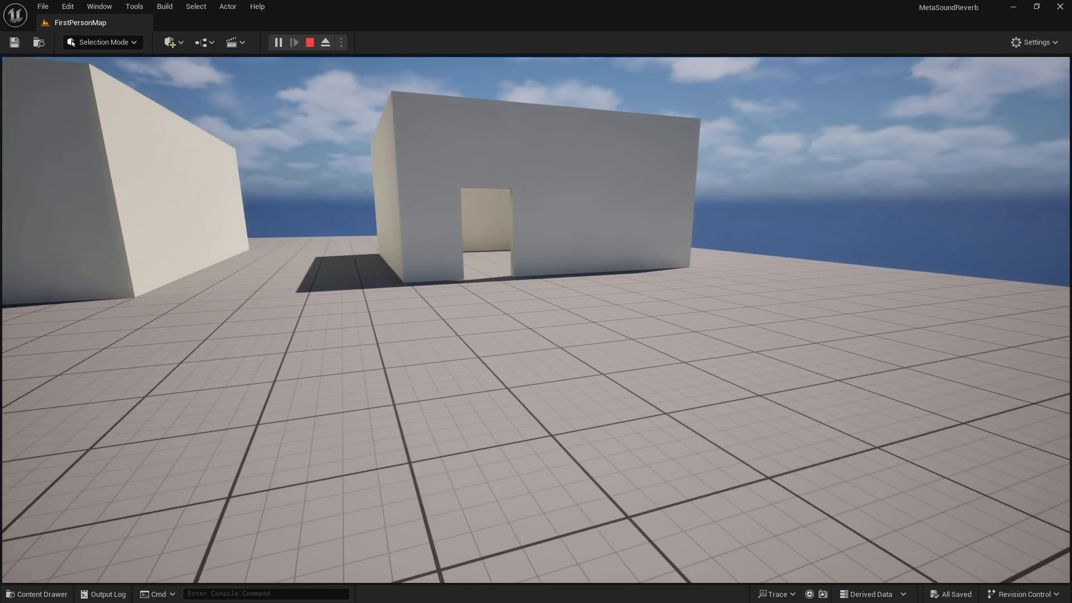
key("w")
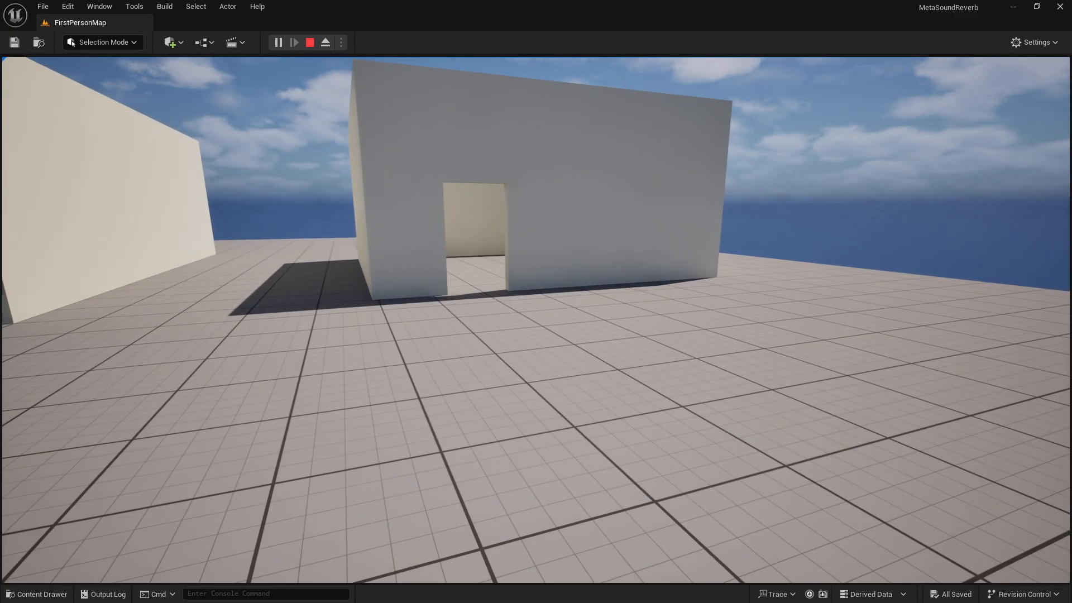
key("w")
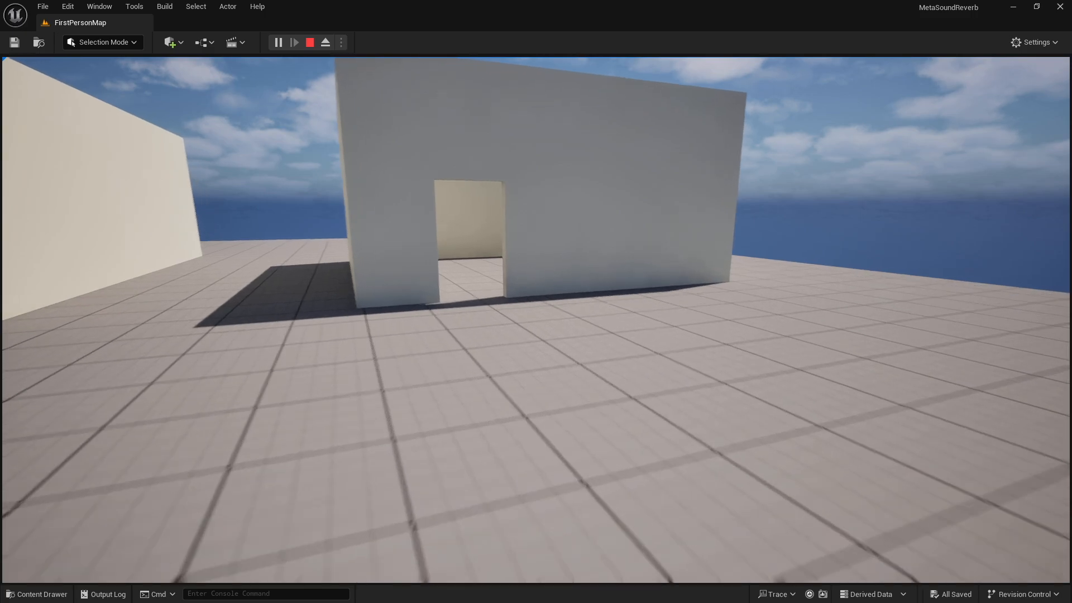
key("w")
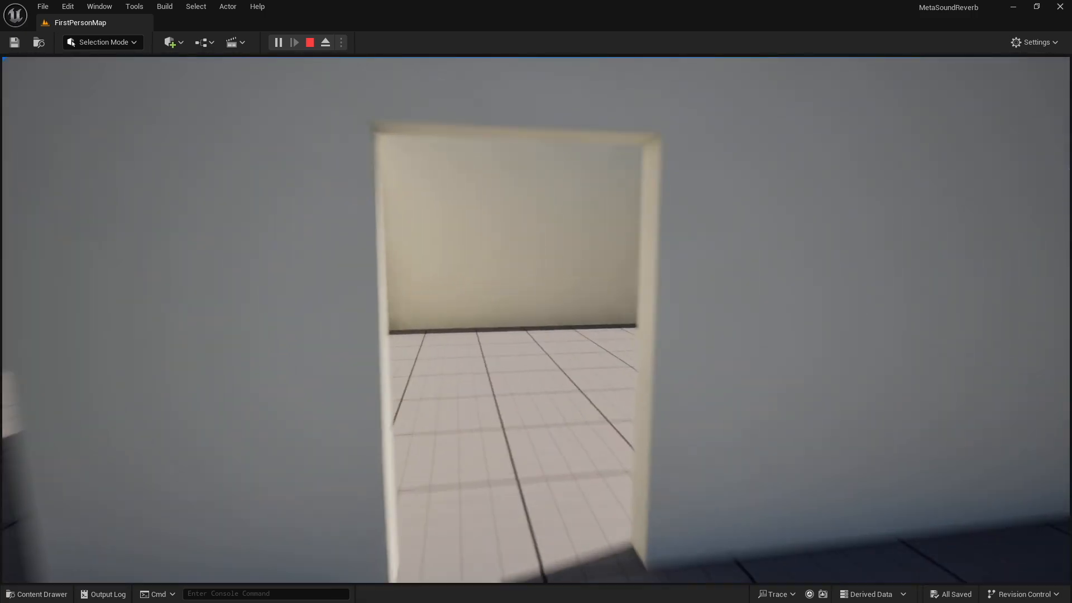
key("w")
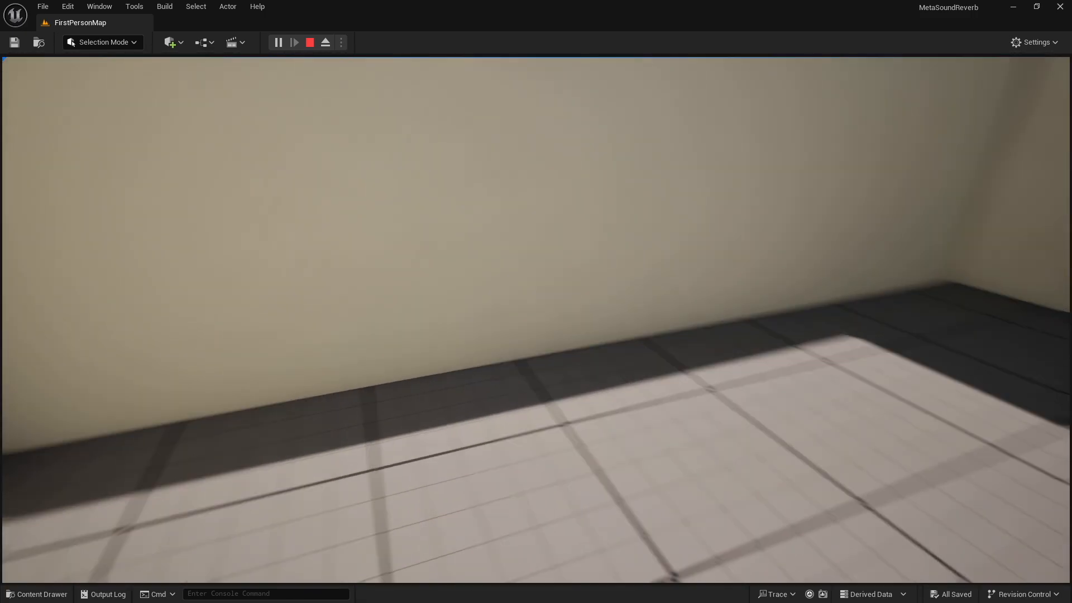
key("w")
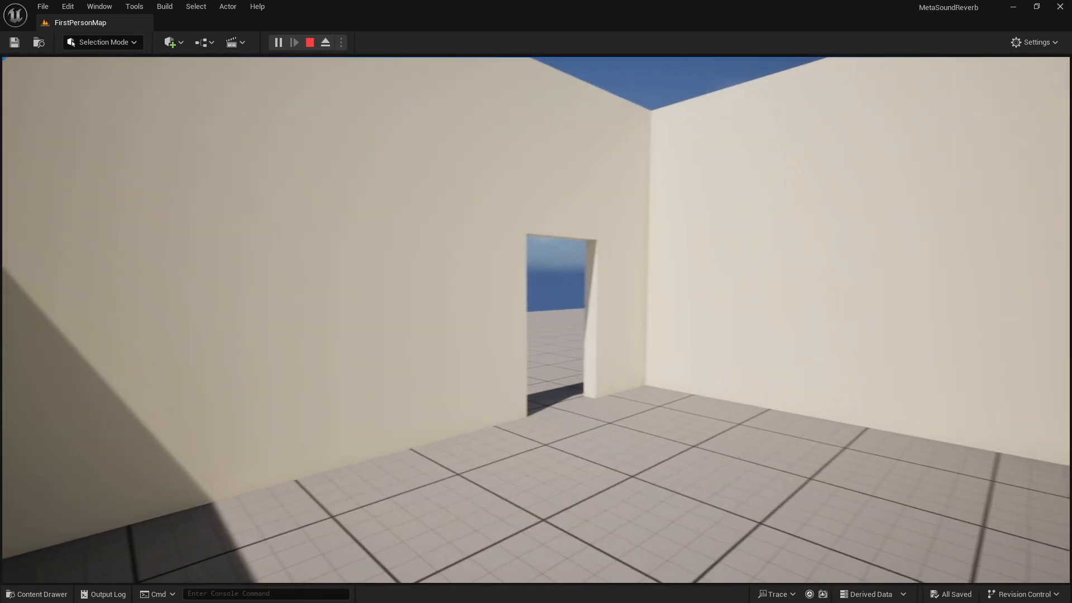
key("w")
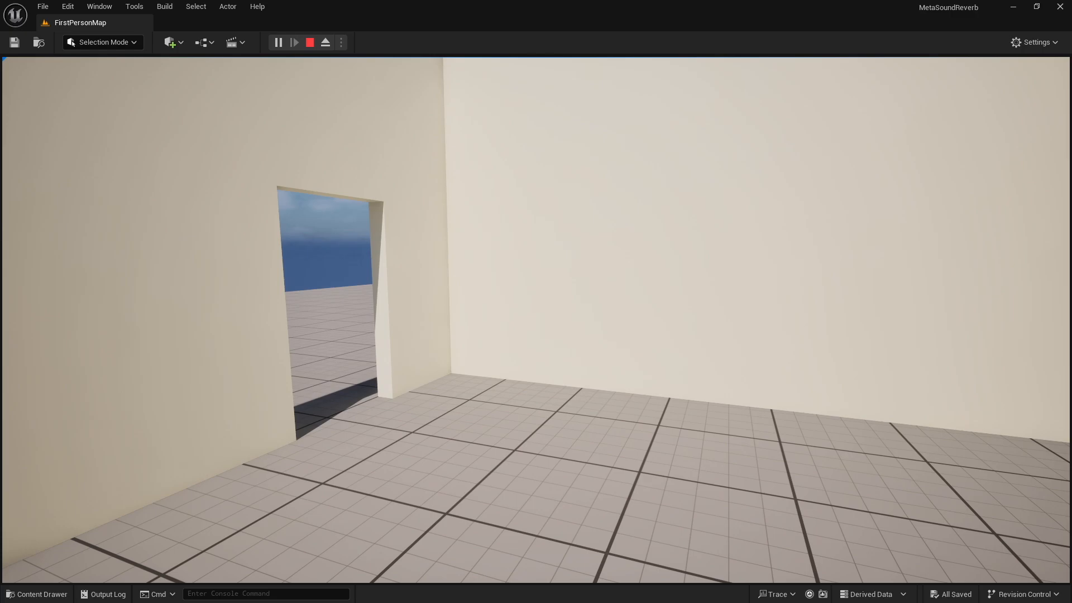
key("w")
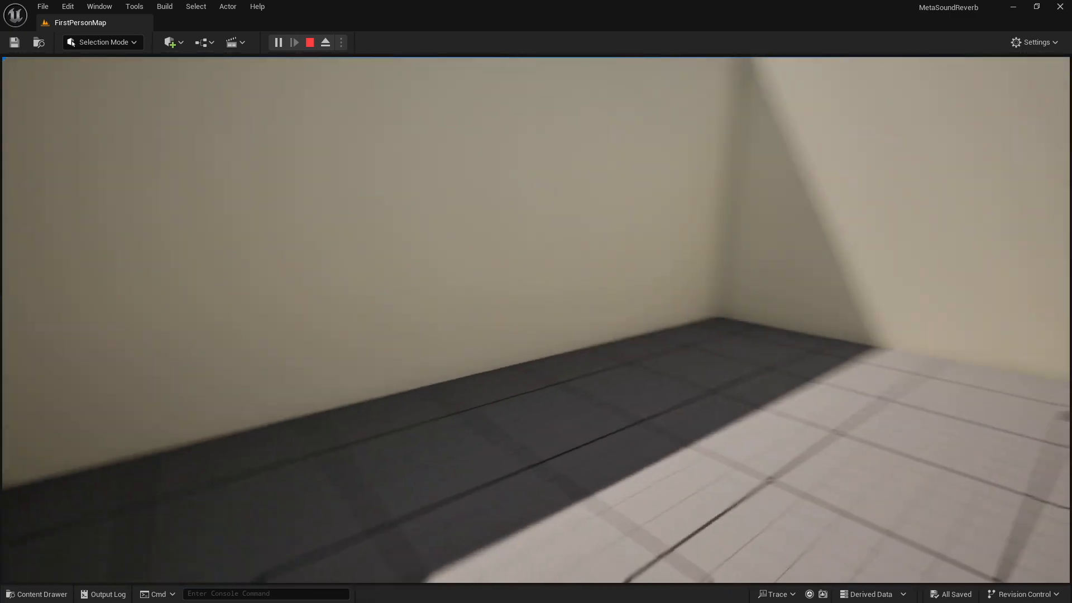
key("w")
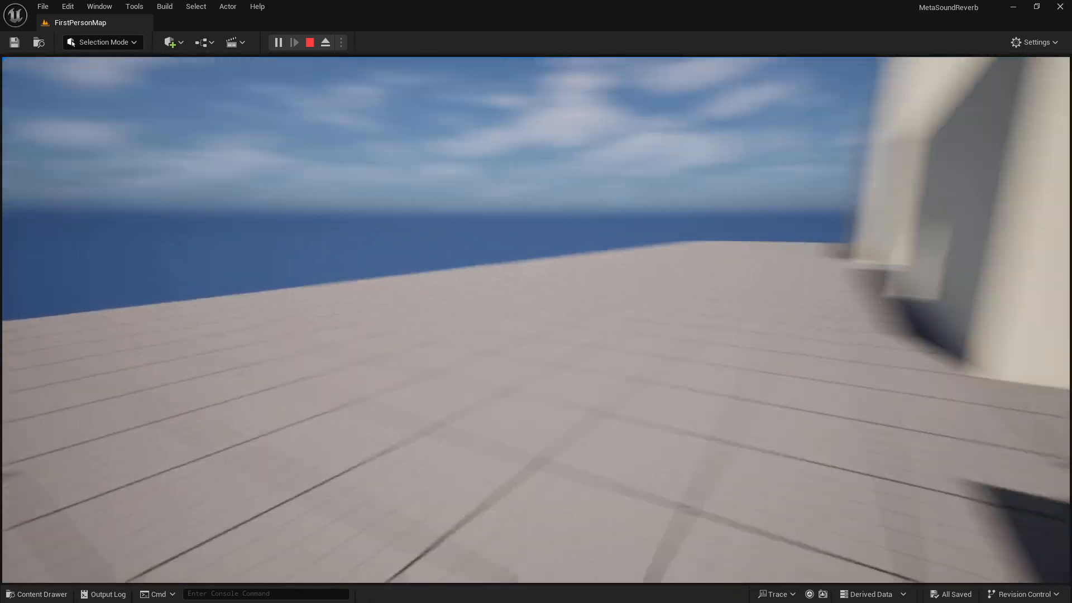
key("w")
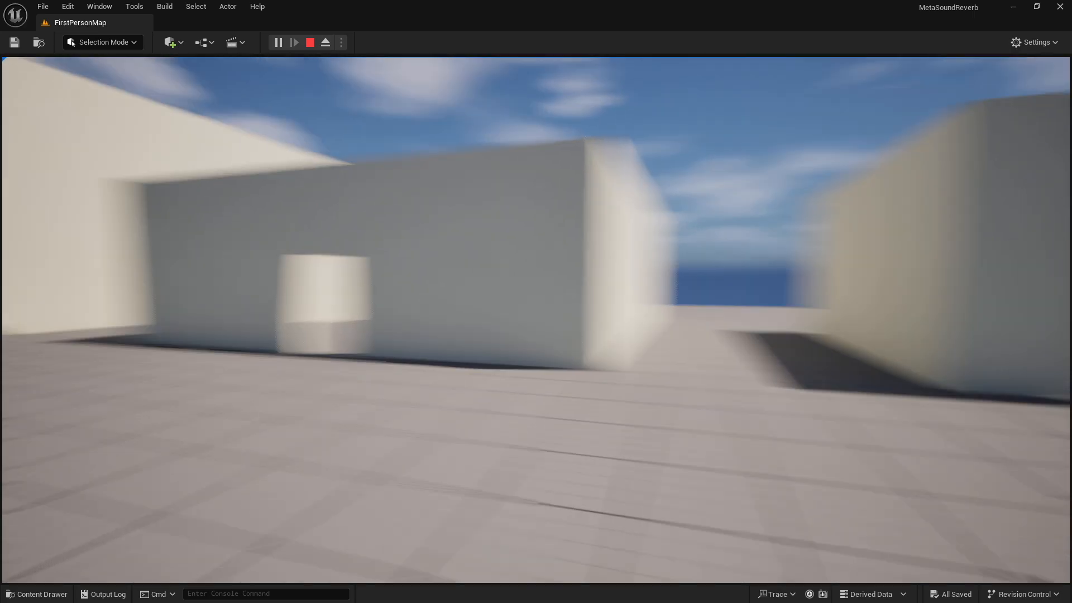
key("w")
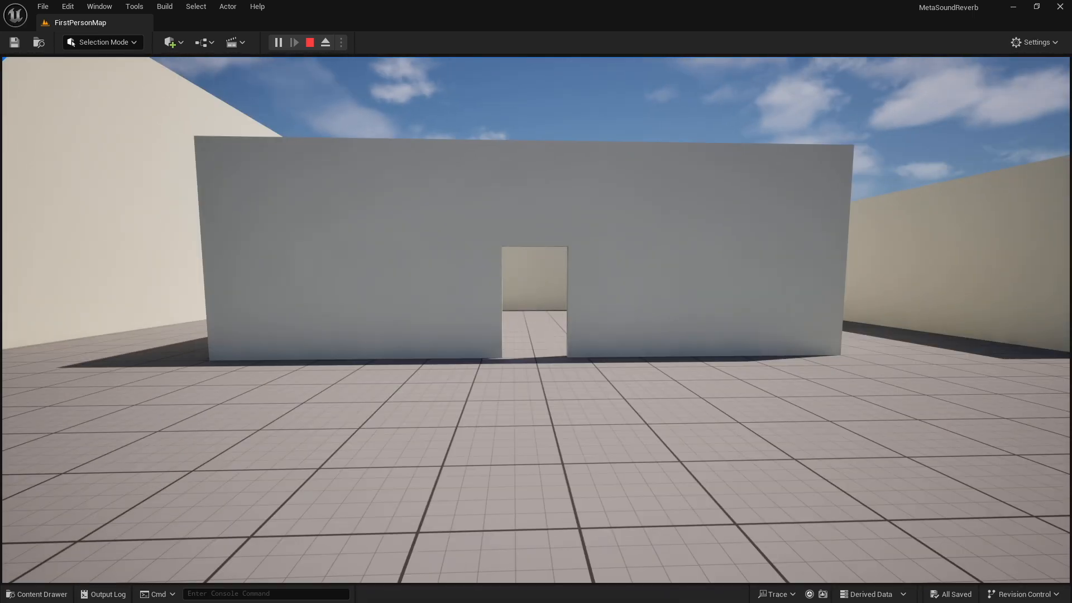
key("w")
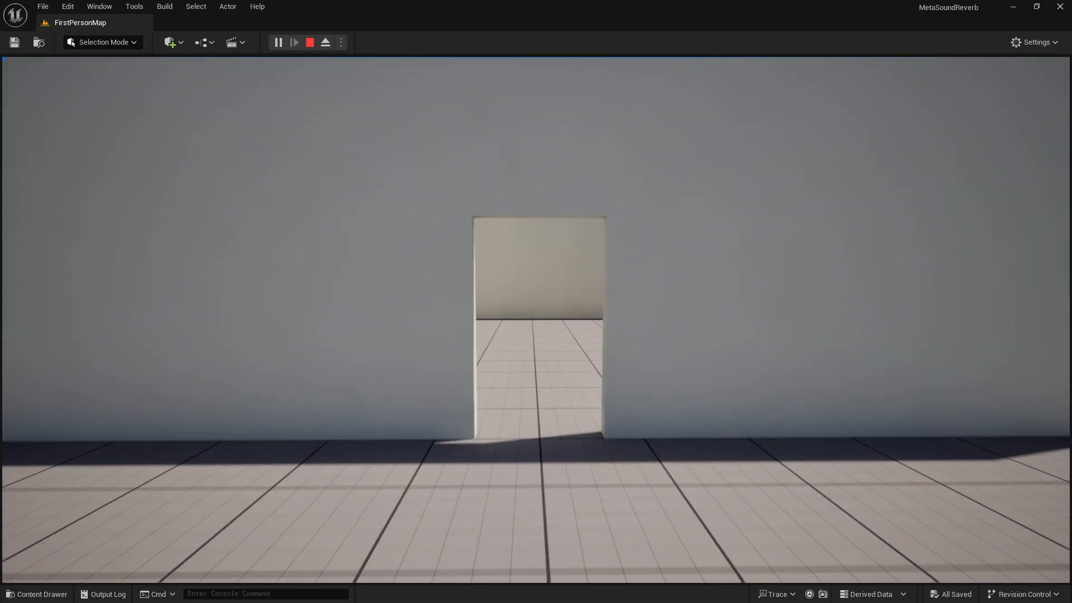
key("w")
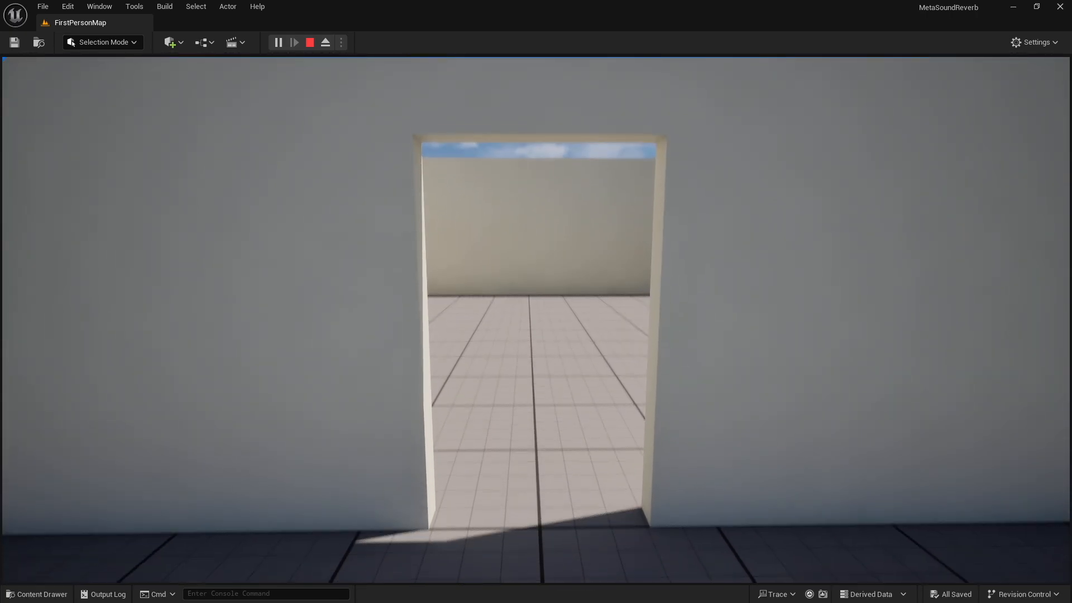
key("w")
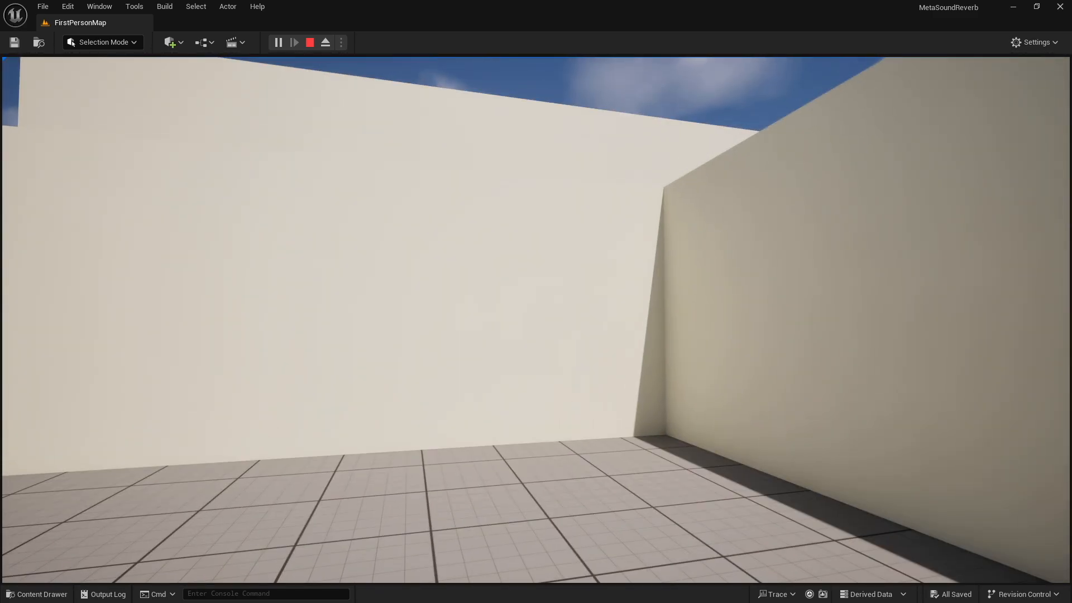
key("a")
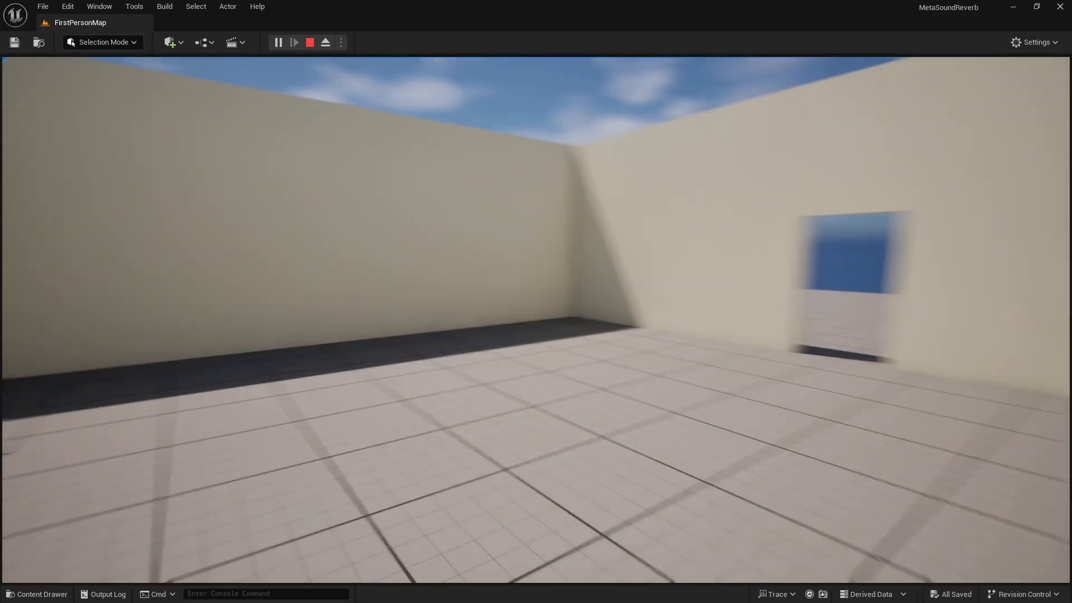
key("a")
key("w")
key("w")
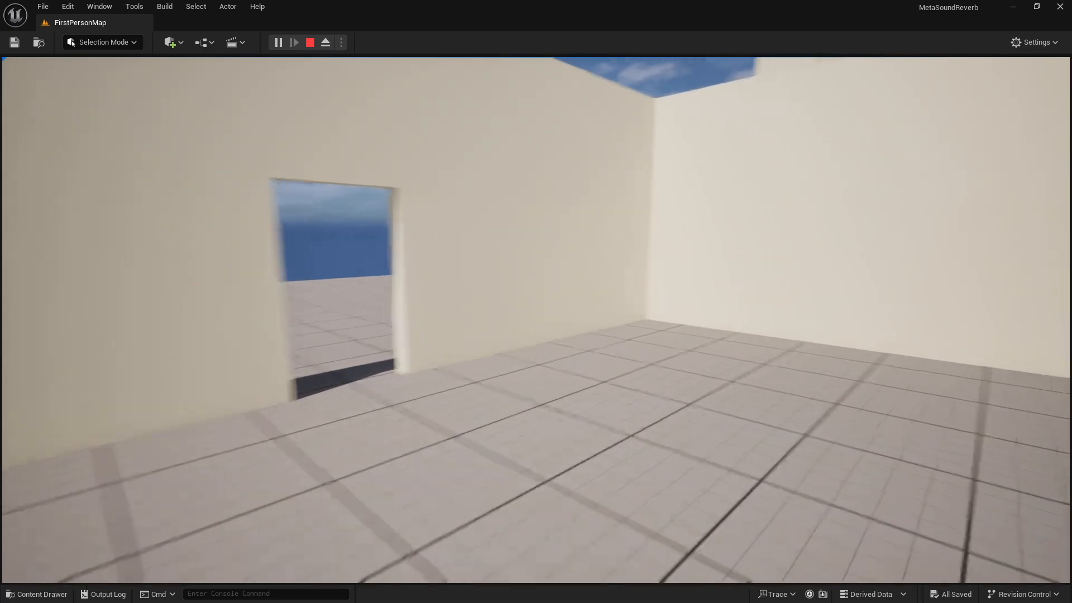
key("w")
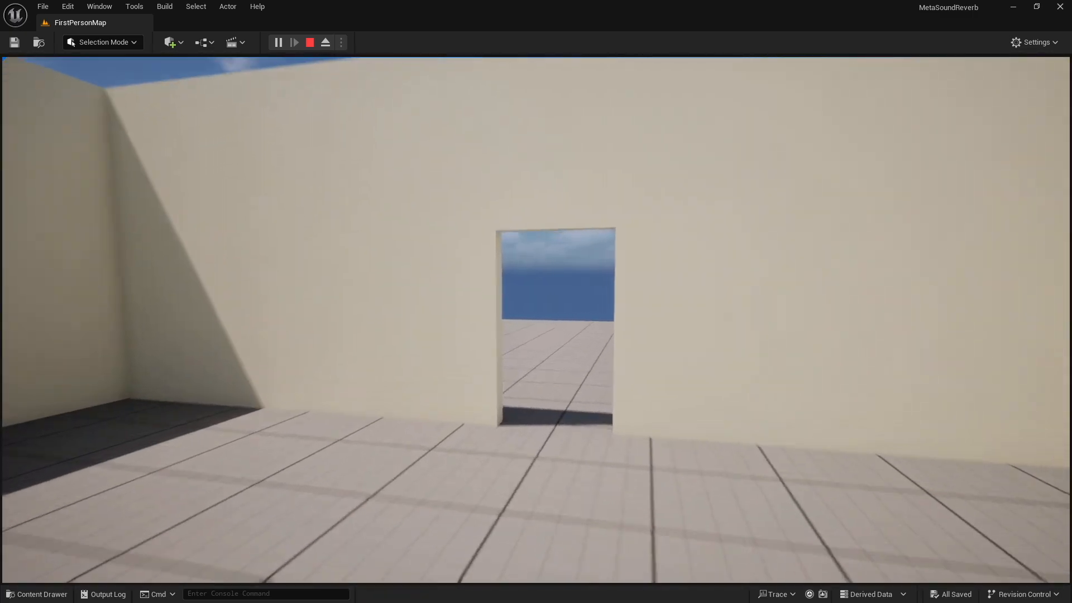
key("w")
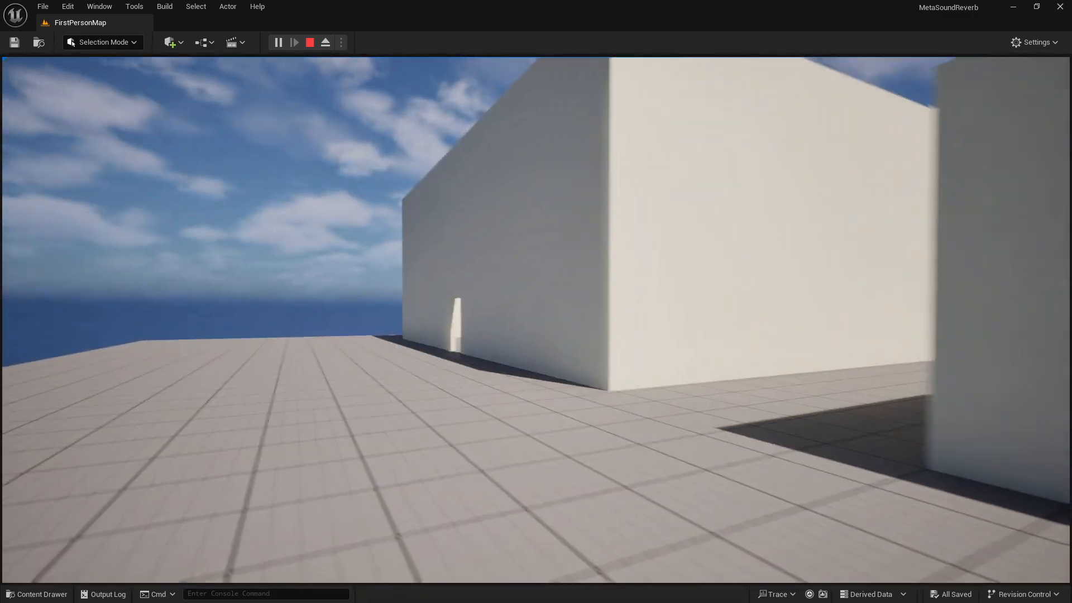
key("a")
key("a")
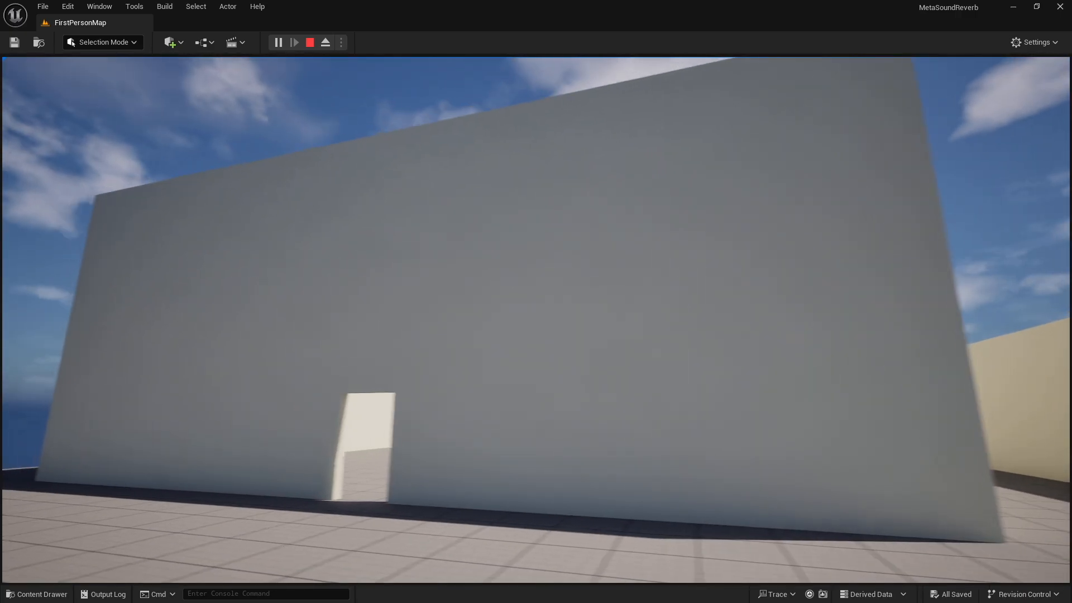
key("w")
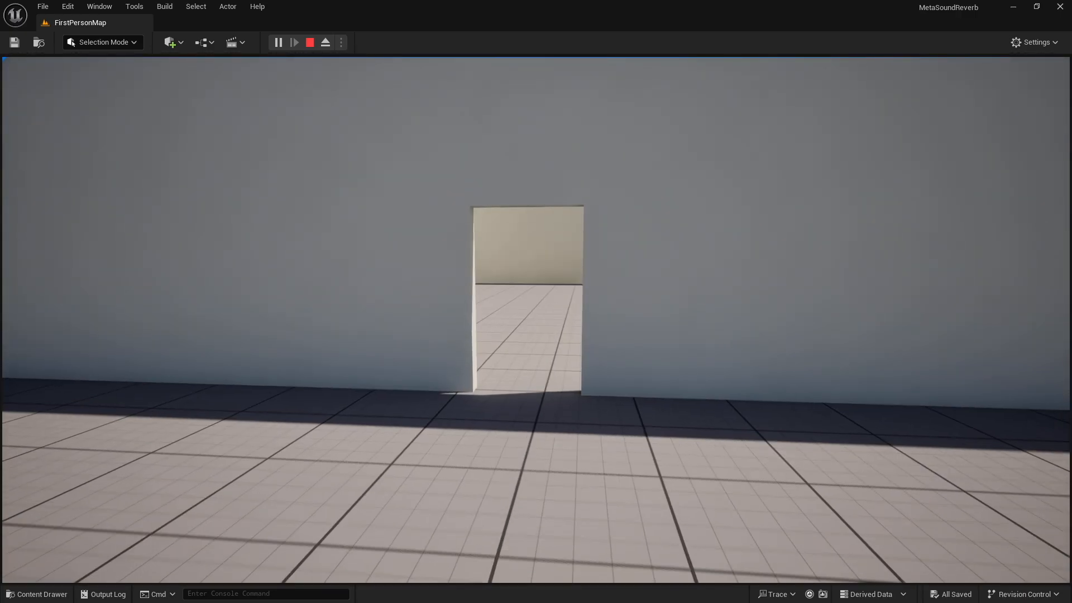
key("w")
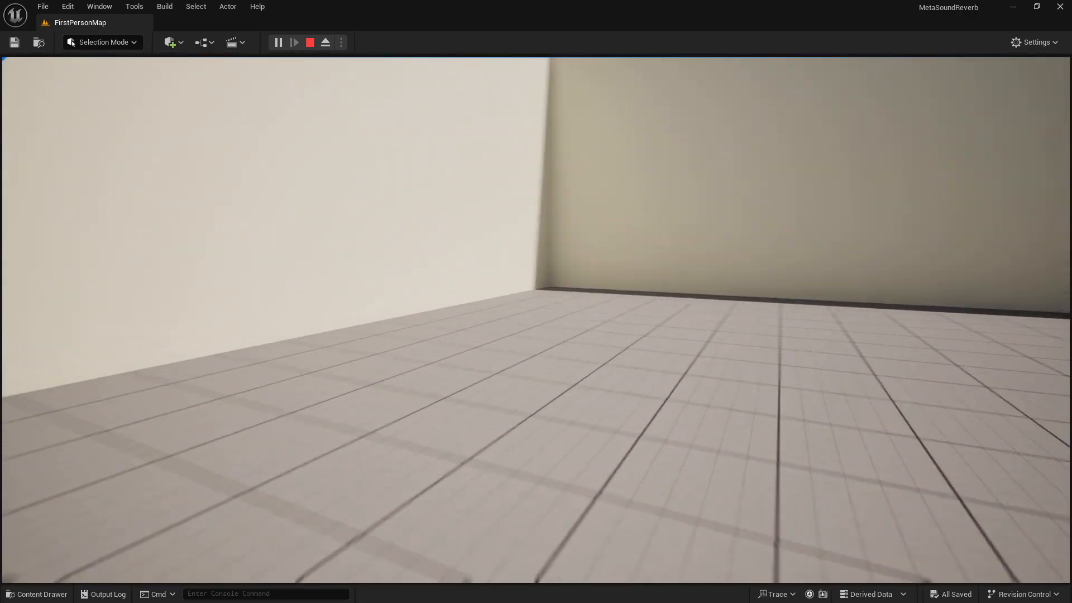
key("w")
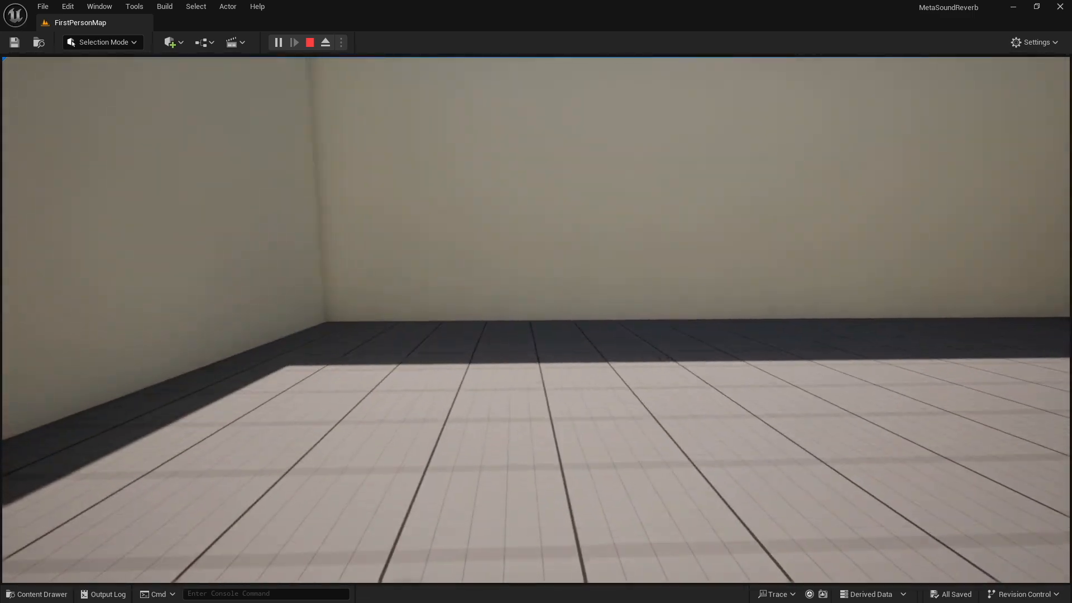
key("w")
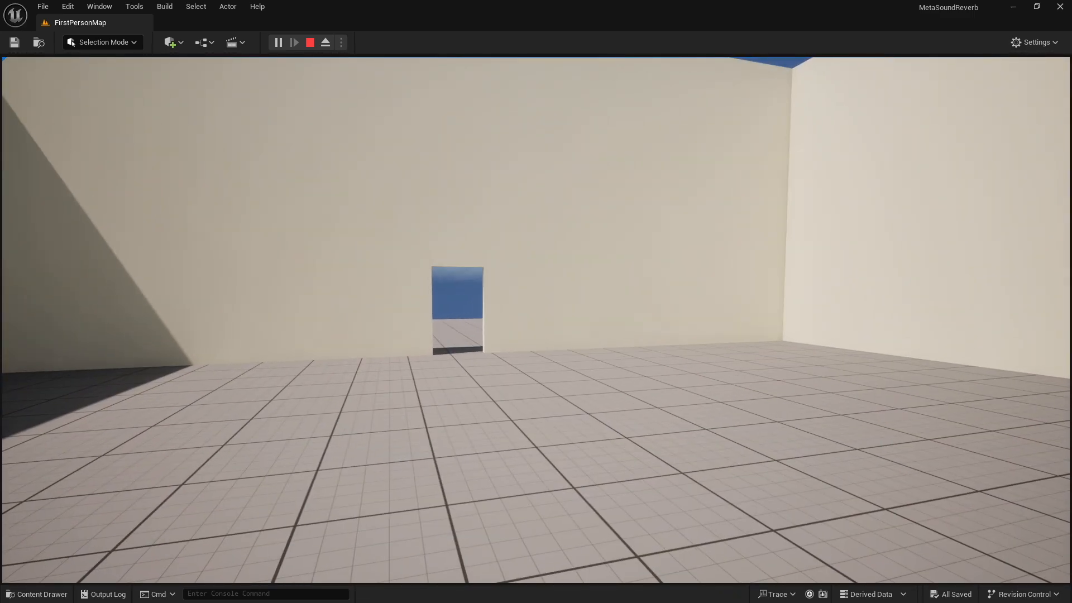
key("w")
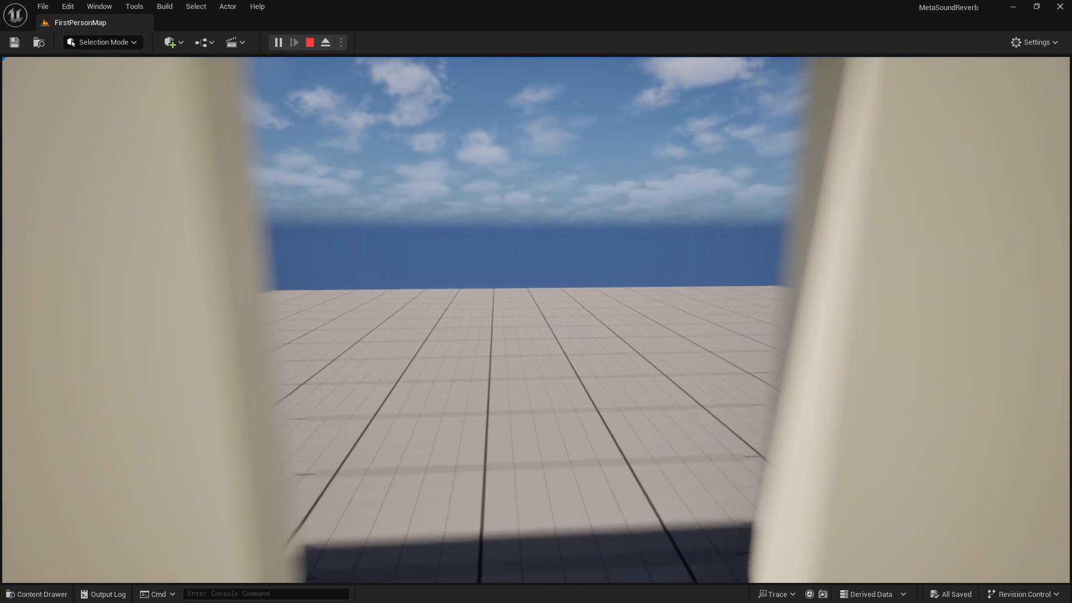
key("w")
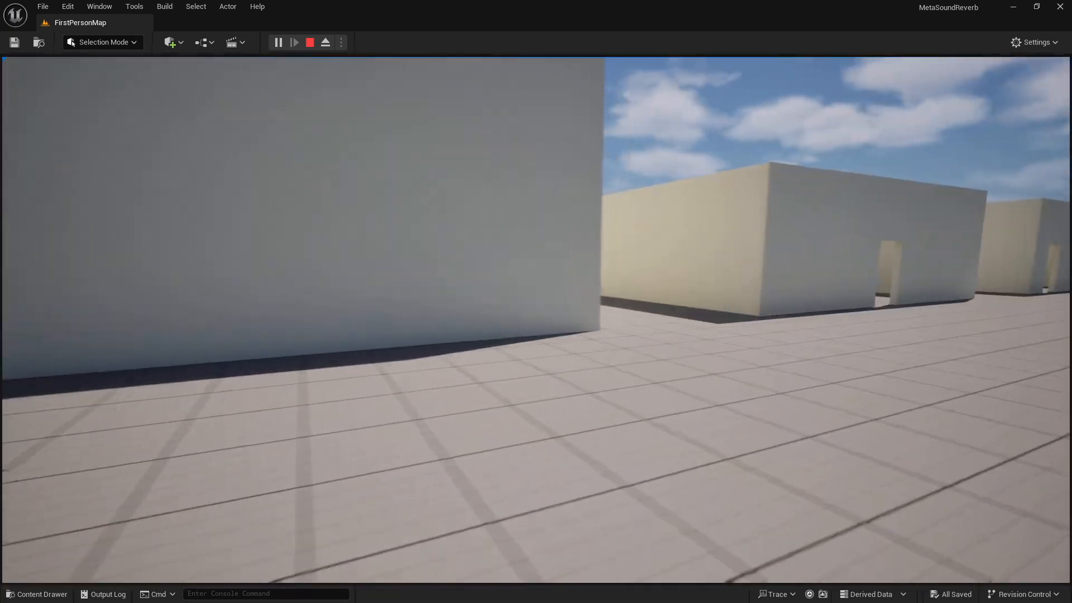
key("w")
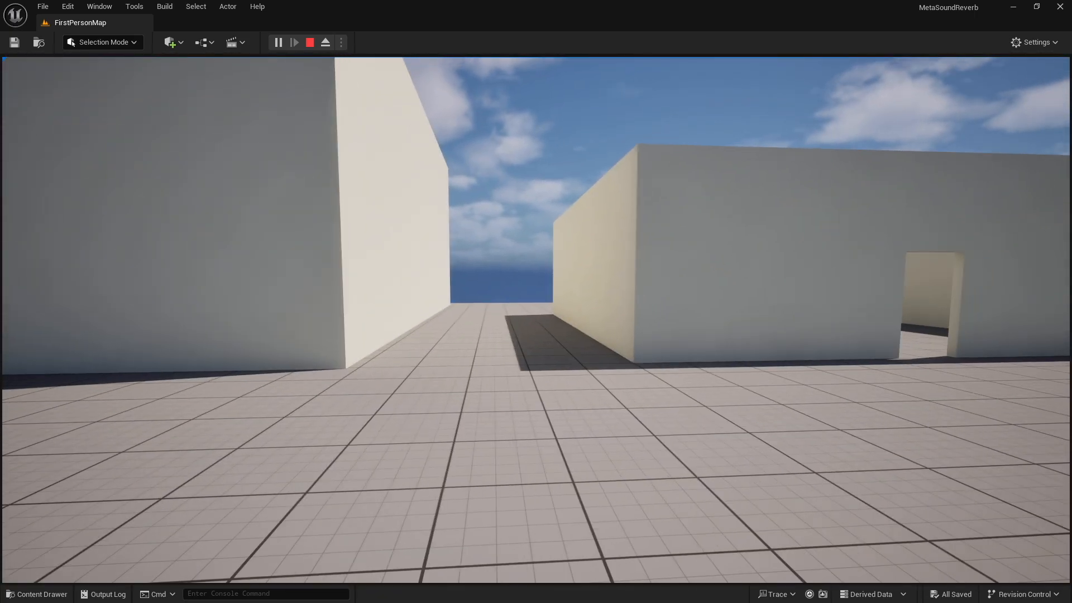
key("Escape")
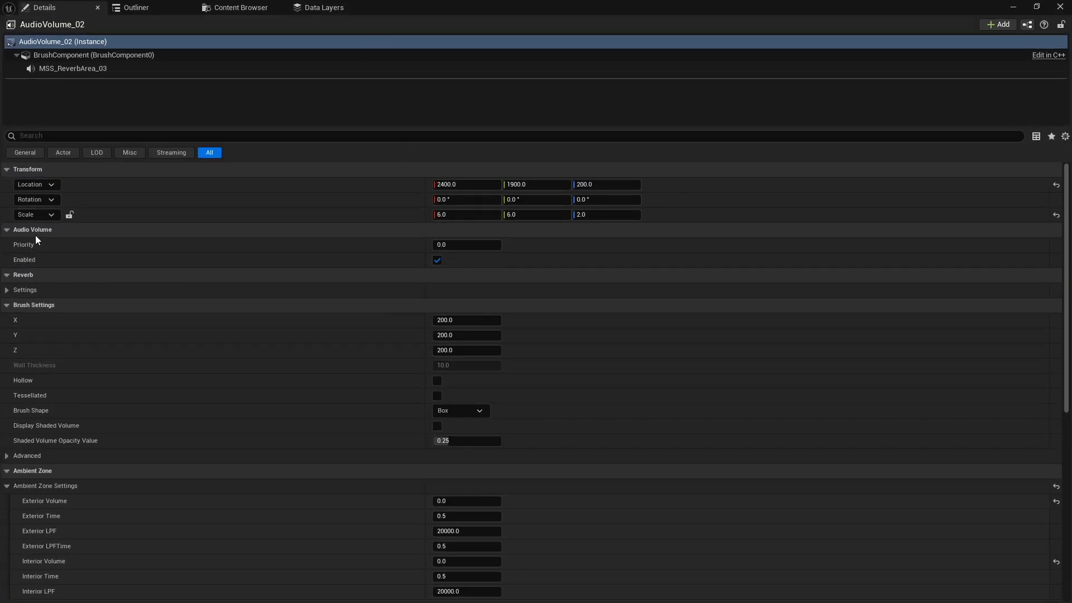
Inspect AudioVolume_02's reverb settings, then select its MSS_ReverbArea_03 sound component to view its assigned sound
left_click(9, 290)
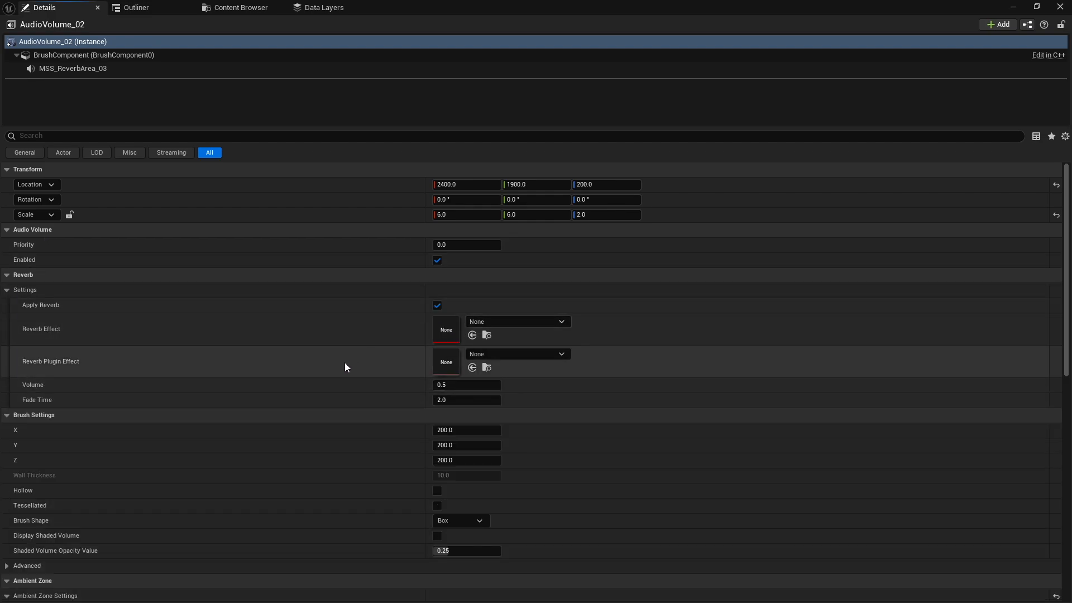
scroll(370, 411, "down", 2)
scroll(366, 410, "up", 2)
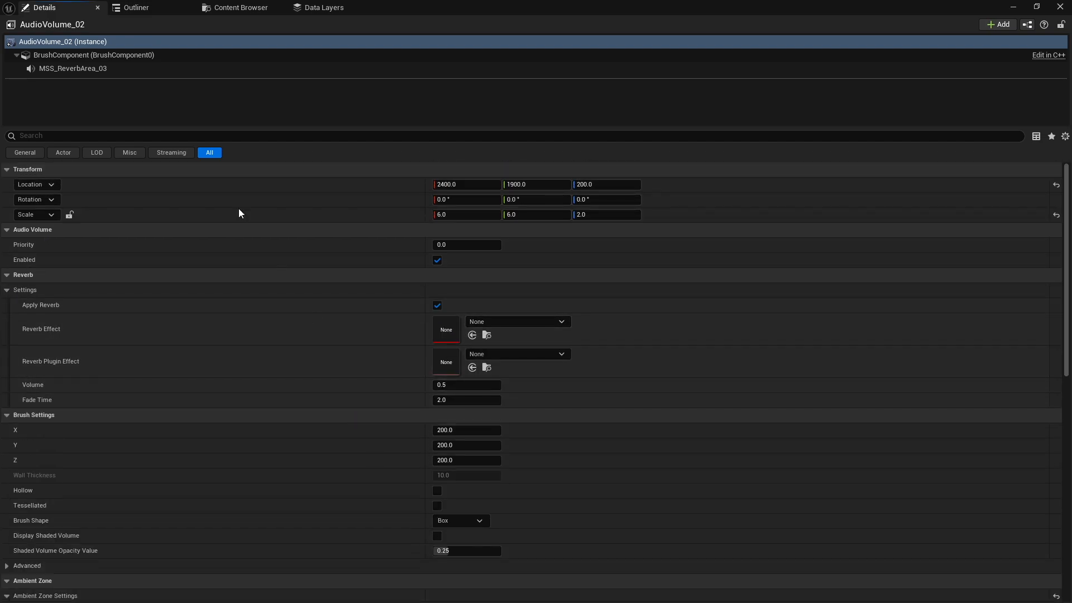
left_click(98, 69)
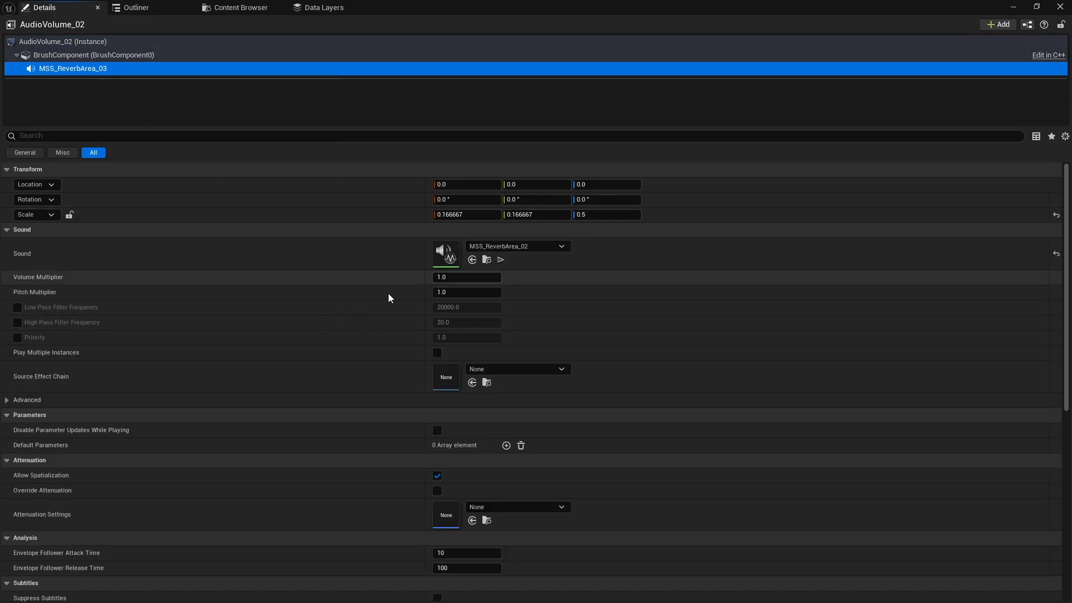